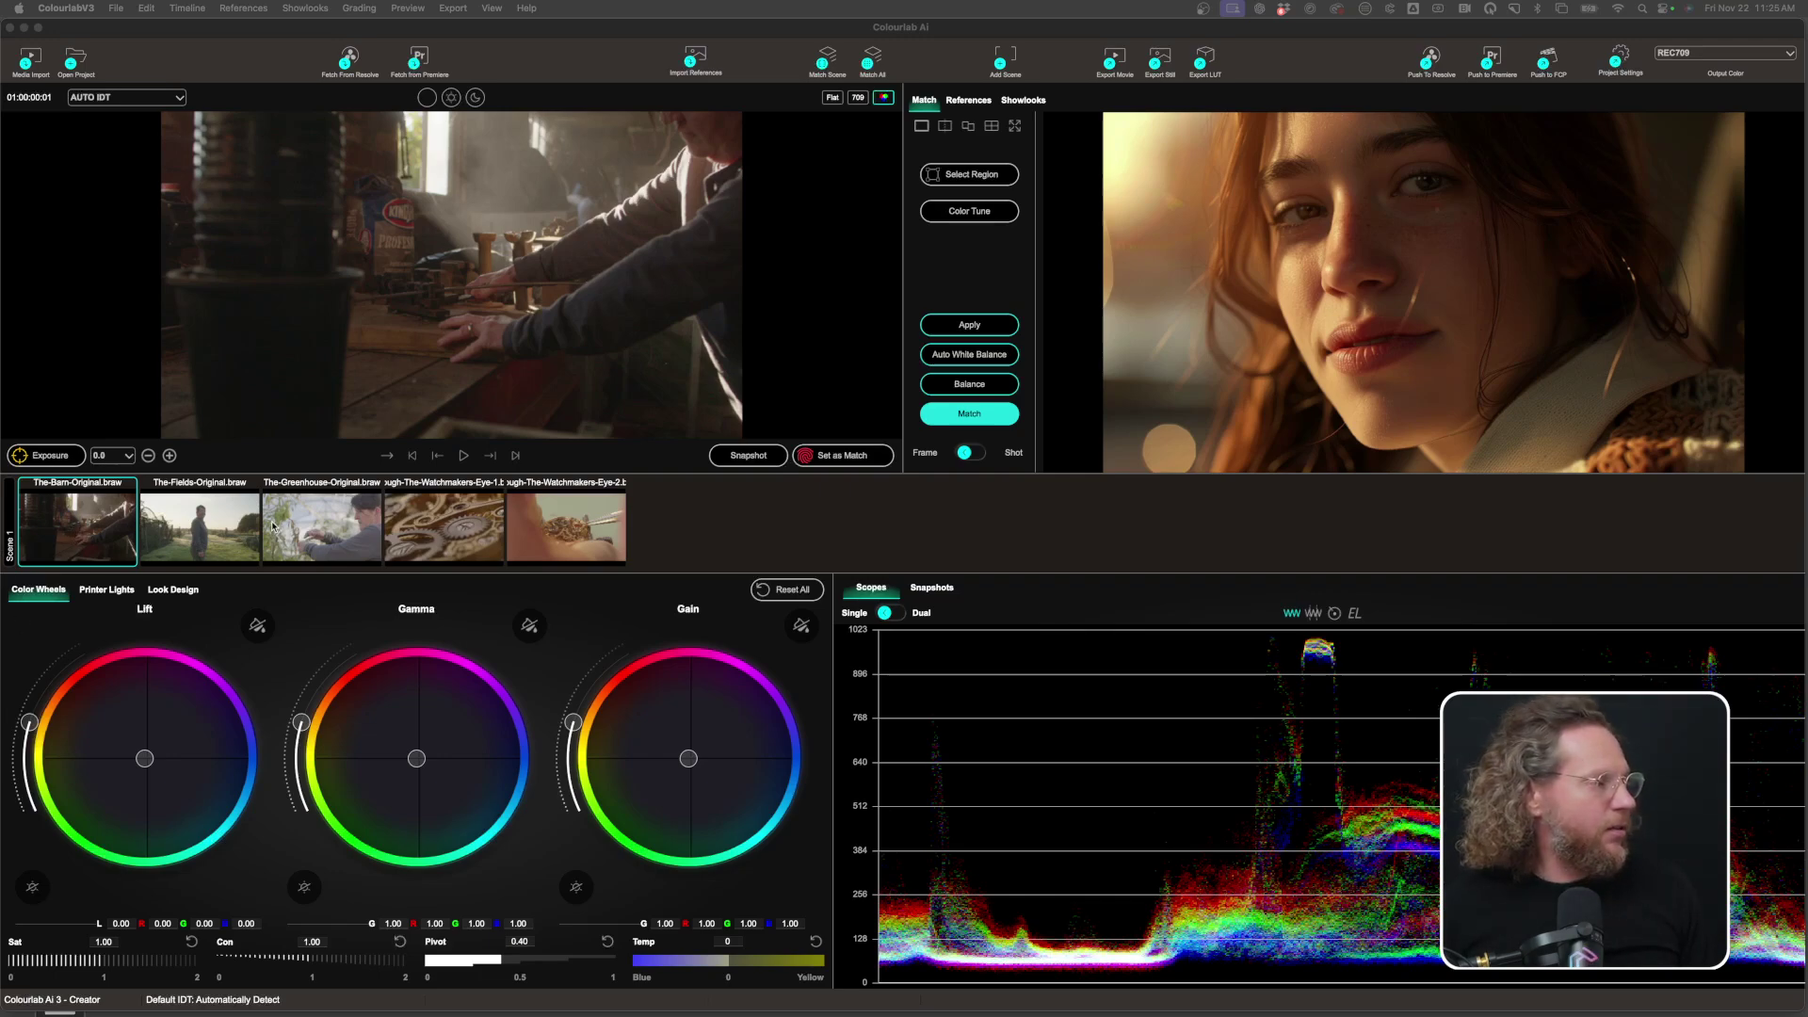
Play the barn clip, preview The-Fields and The-Greenhouse clips, then stop playback
{"action": "left_click", "coordinate": [463, 455]}
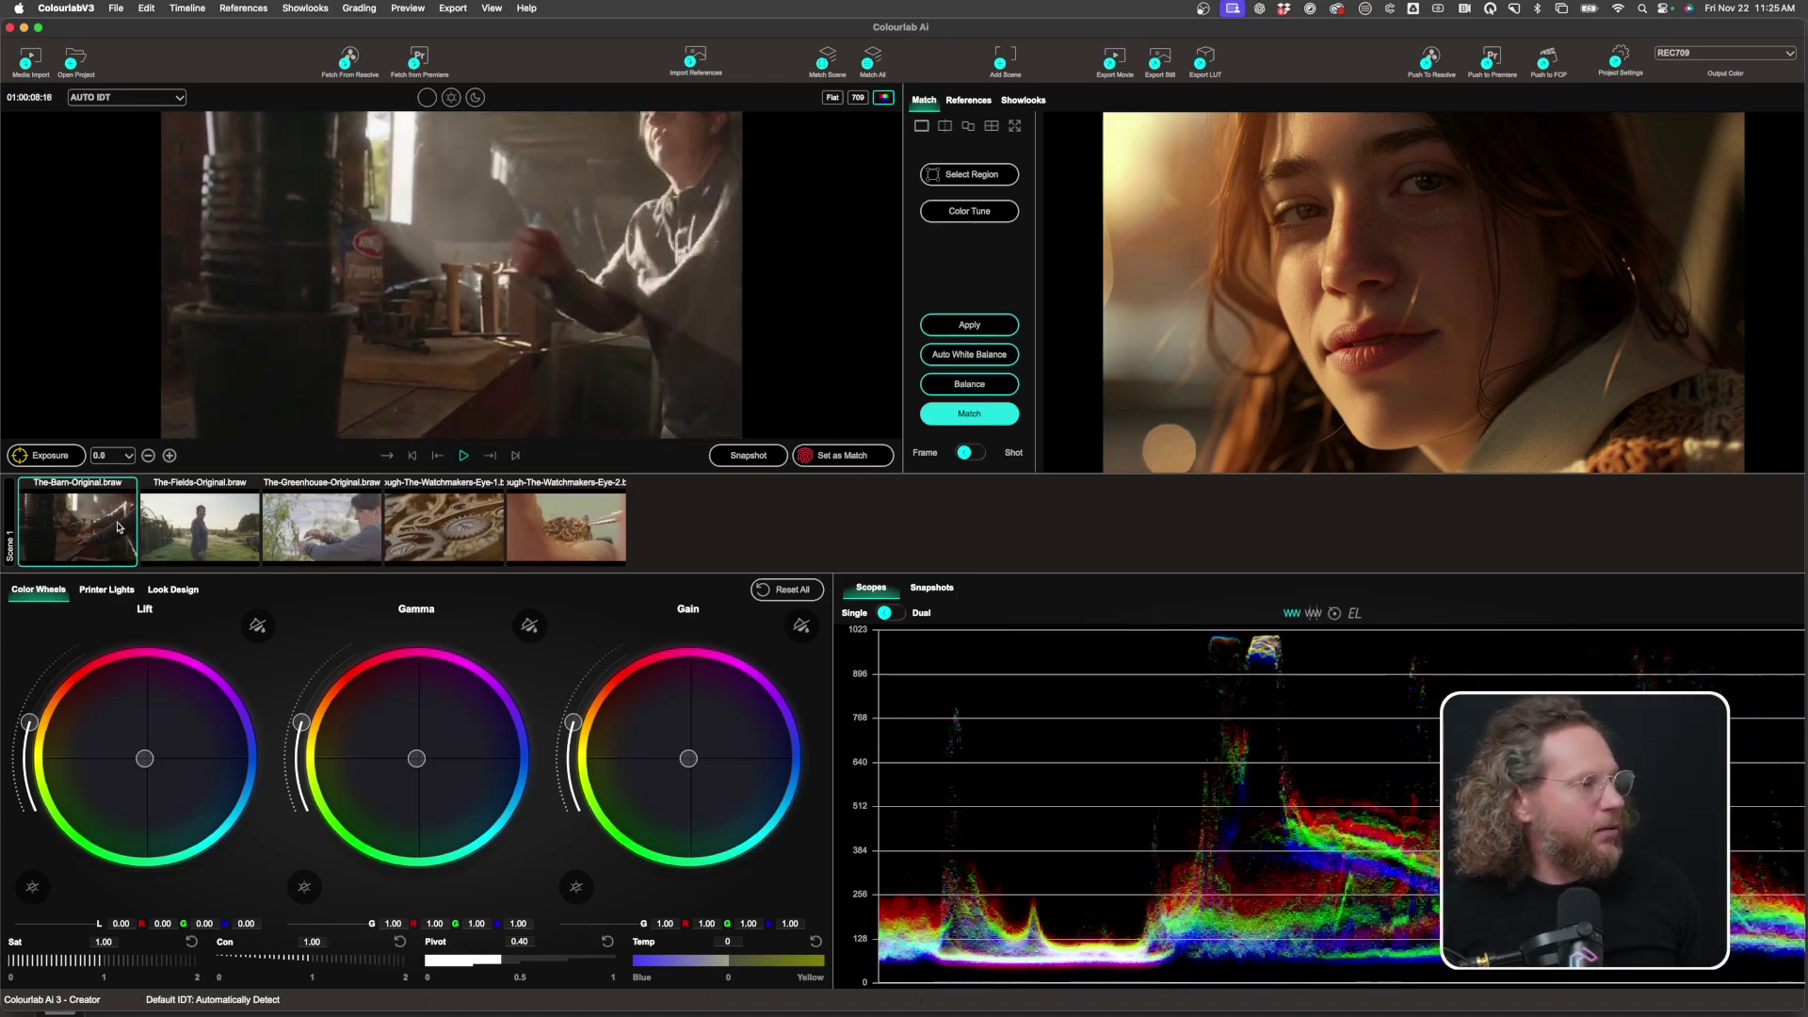
{"action": "left_click", "coordinate": [201, 533]}
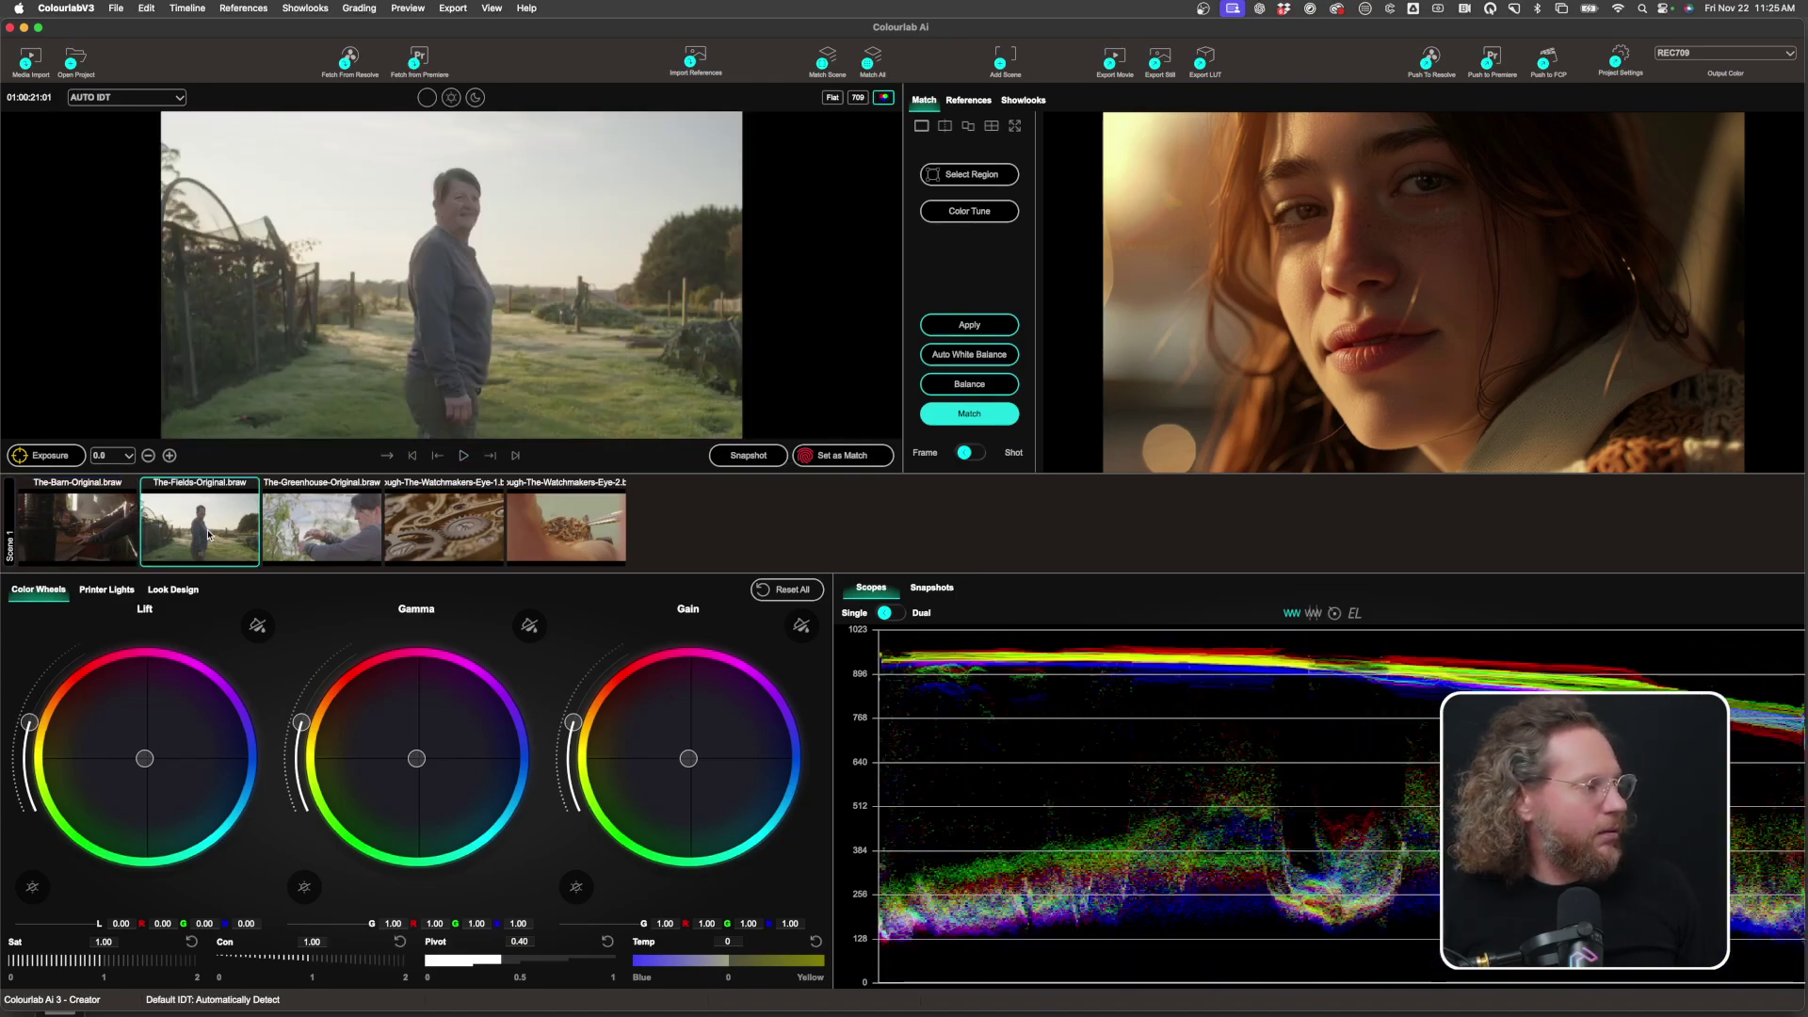
{"action": "left_click", "coordinate": [313, 546]}
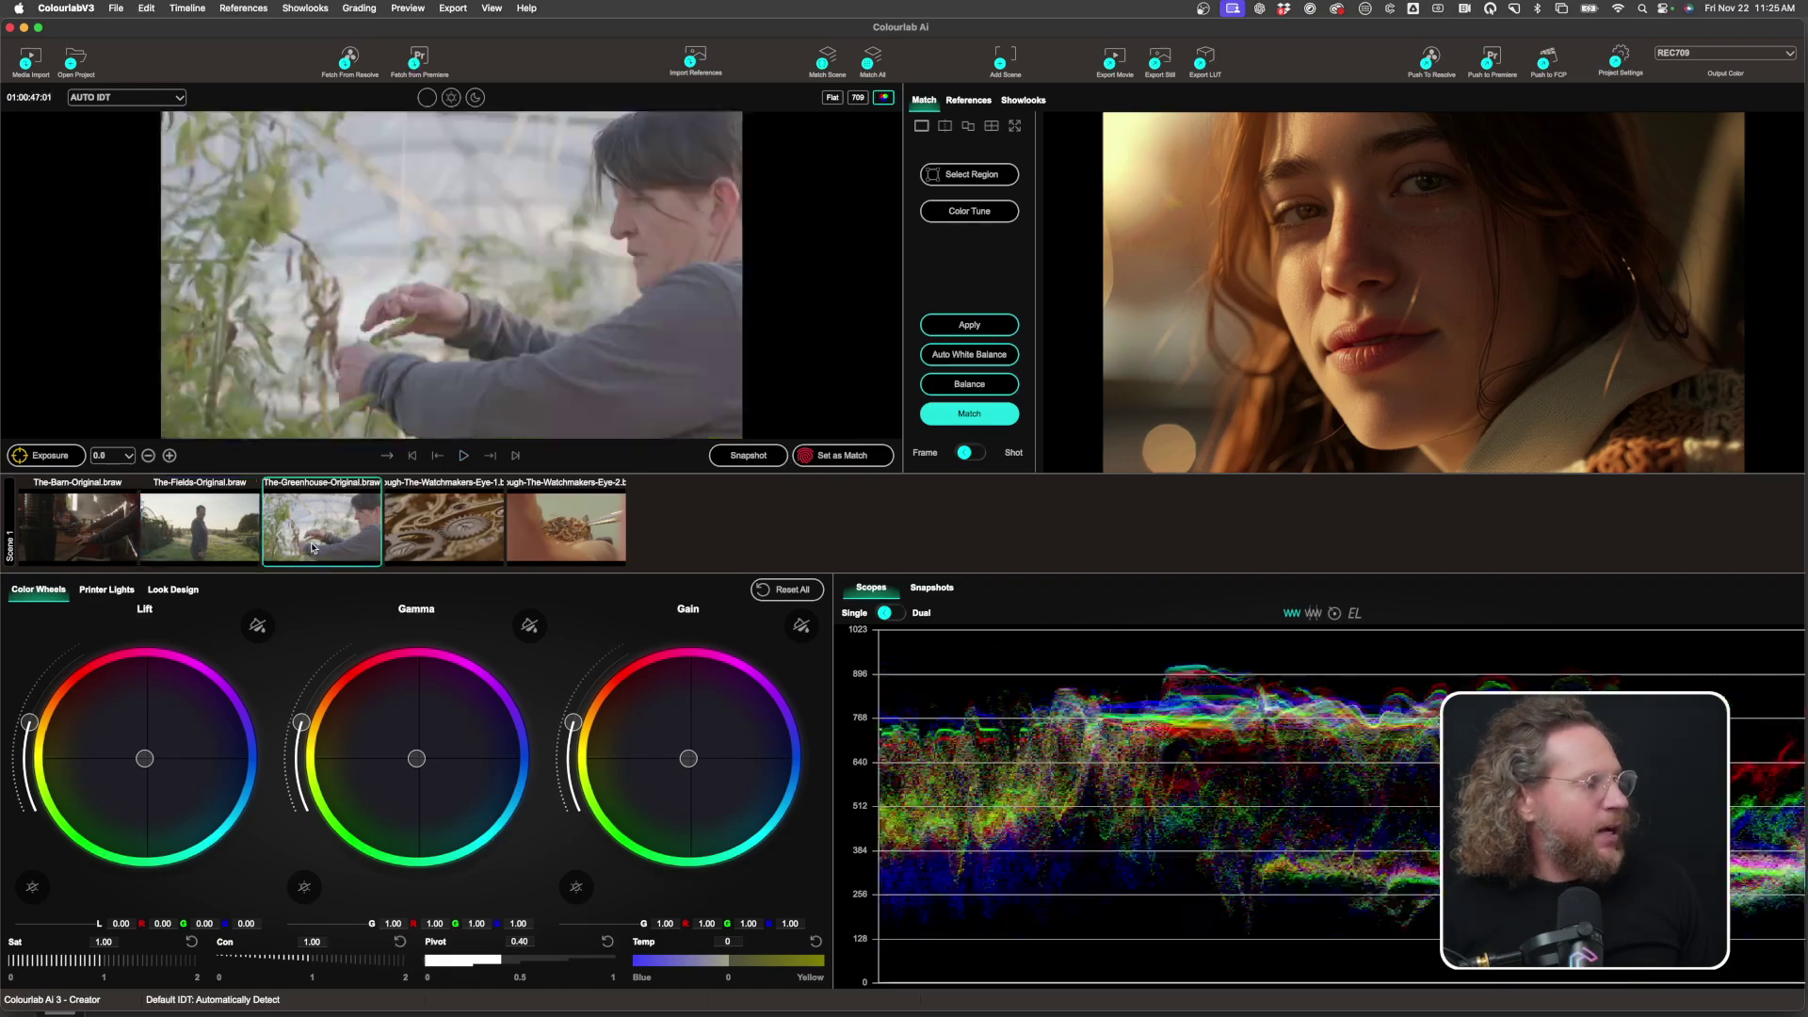
{"action": "key", "text": "space"}
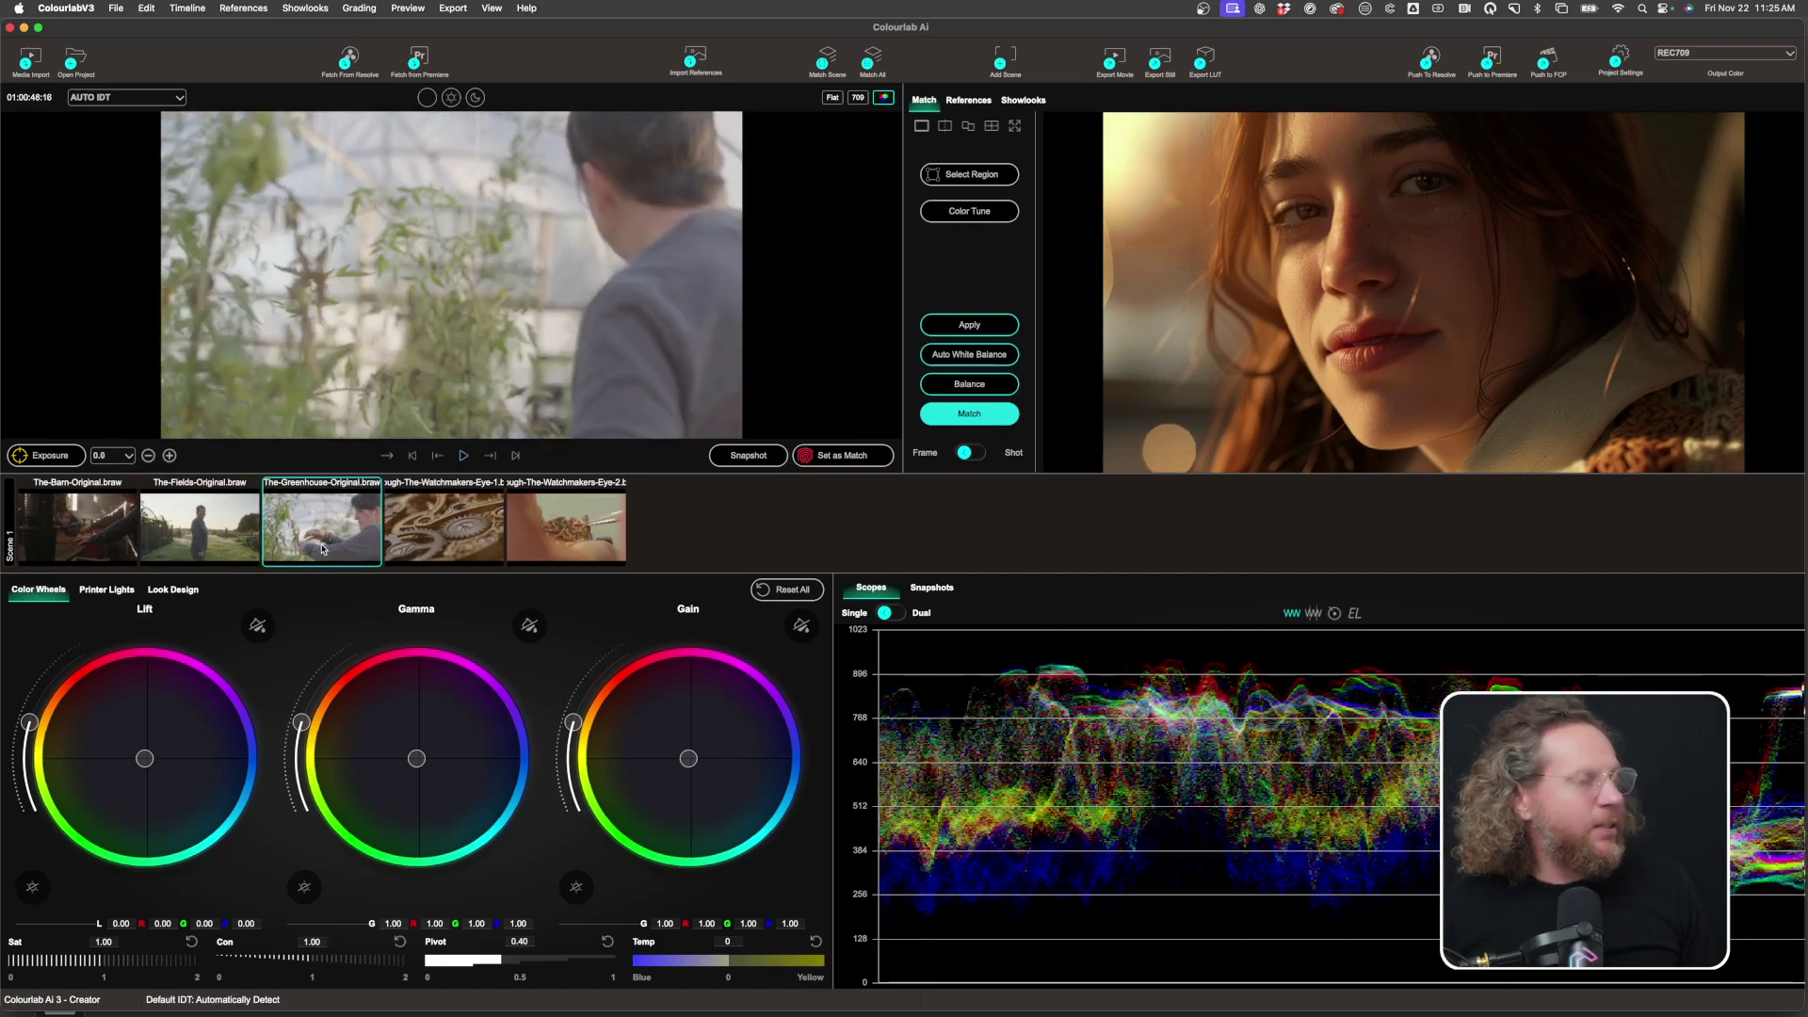
In project settings, keep RAW Playback down sampling at Quarter and close the settings
{"action": "left_click", "coordinate": [1620, 59]}
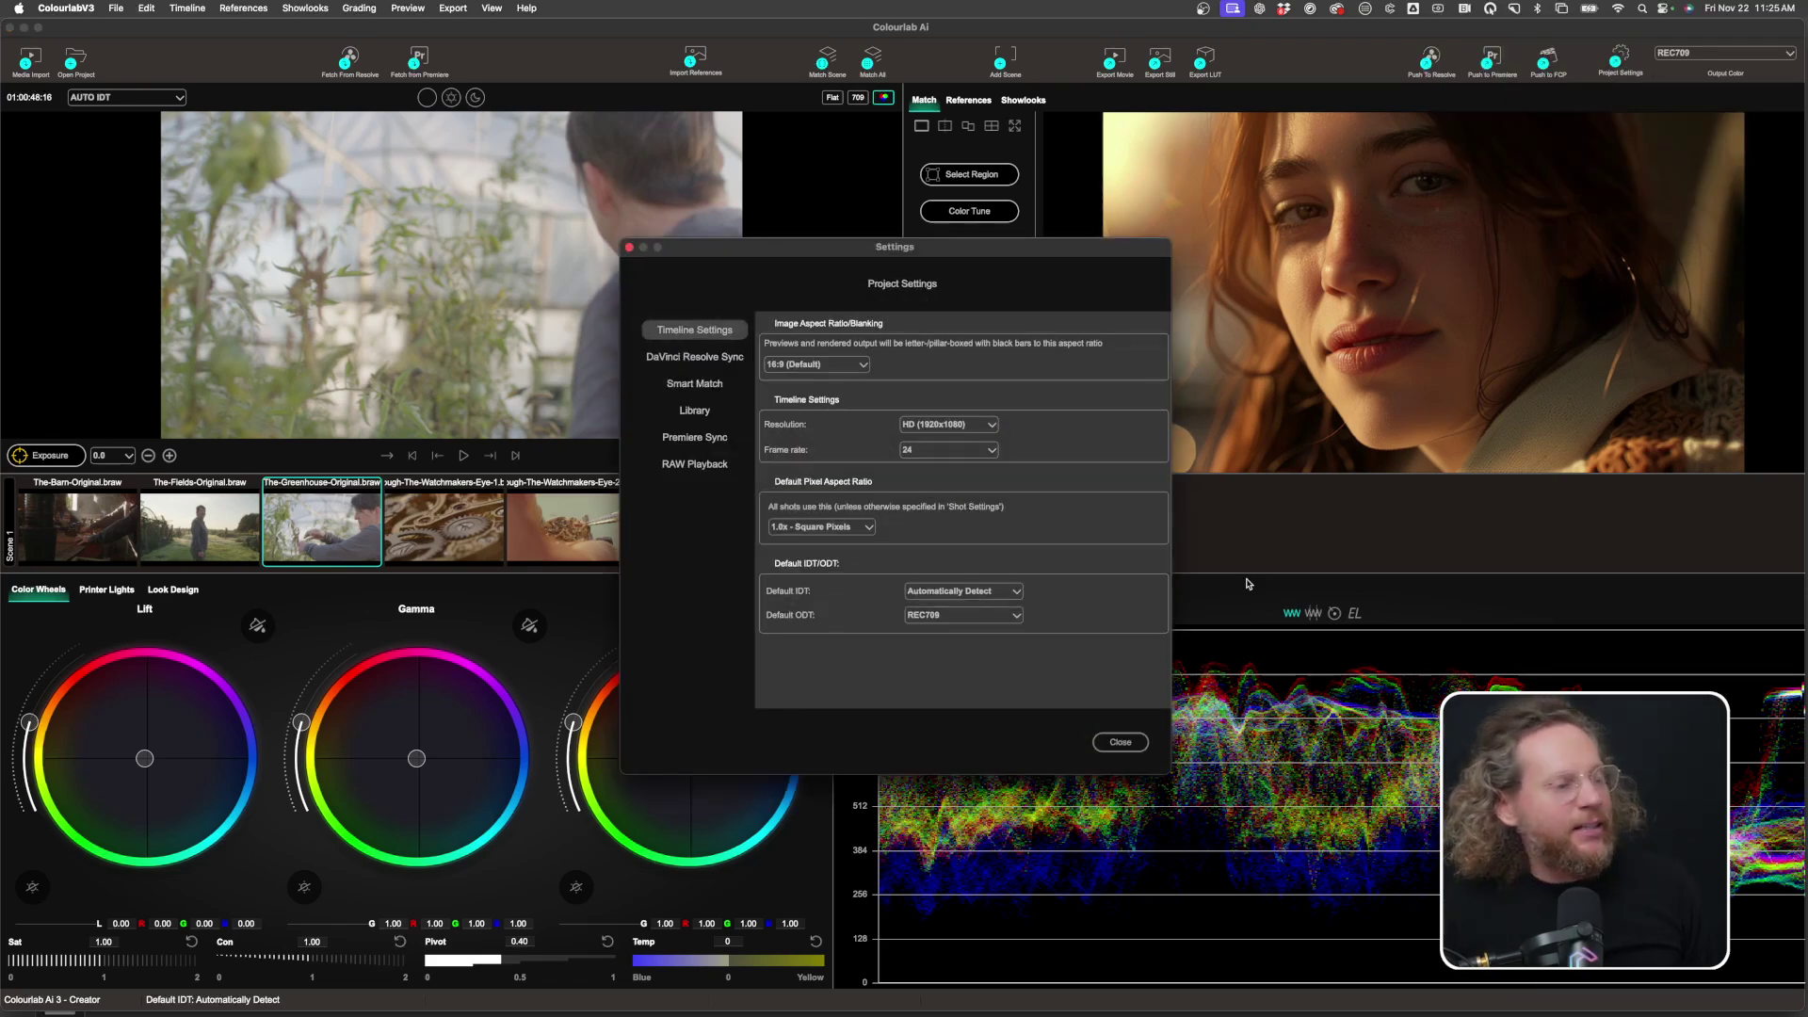
{"action": "left_click", "coordinate": [676, 466]}
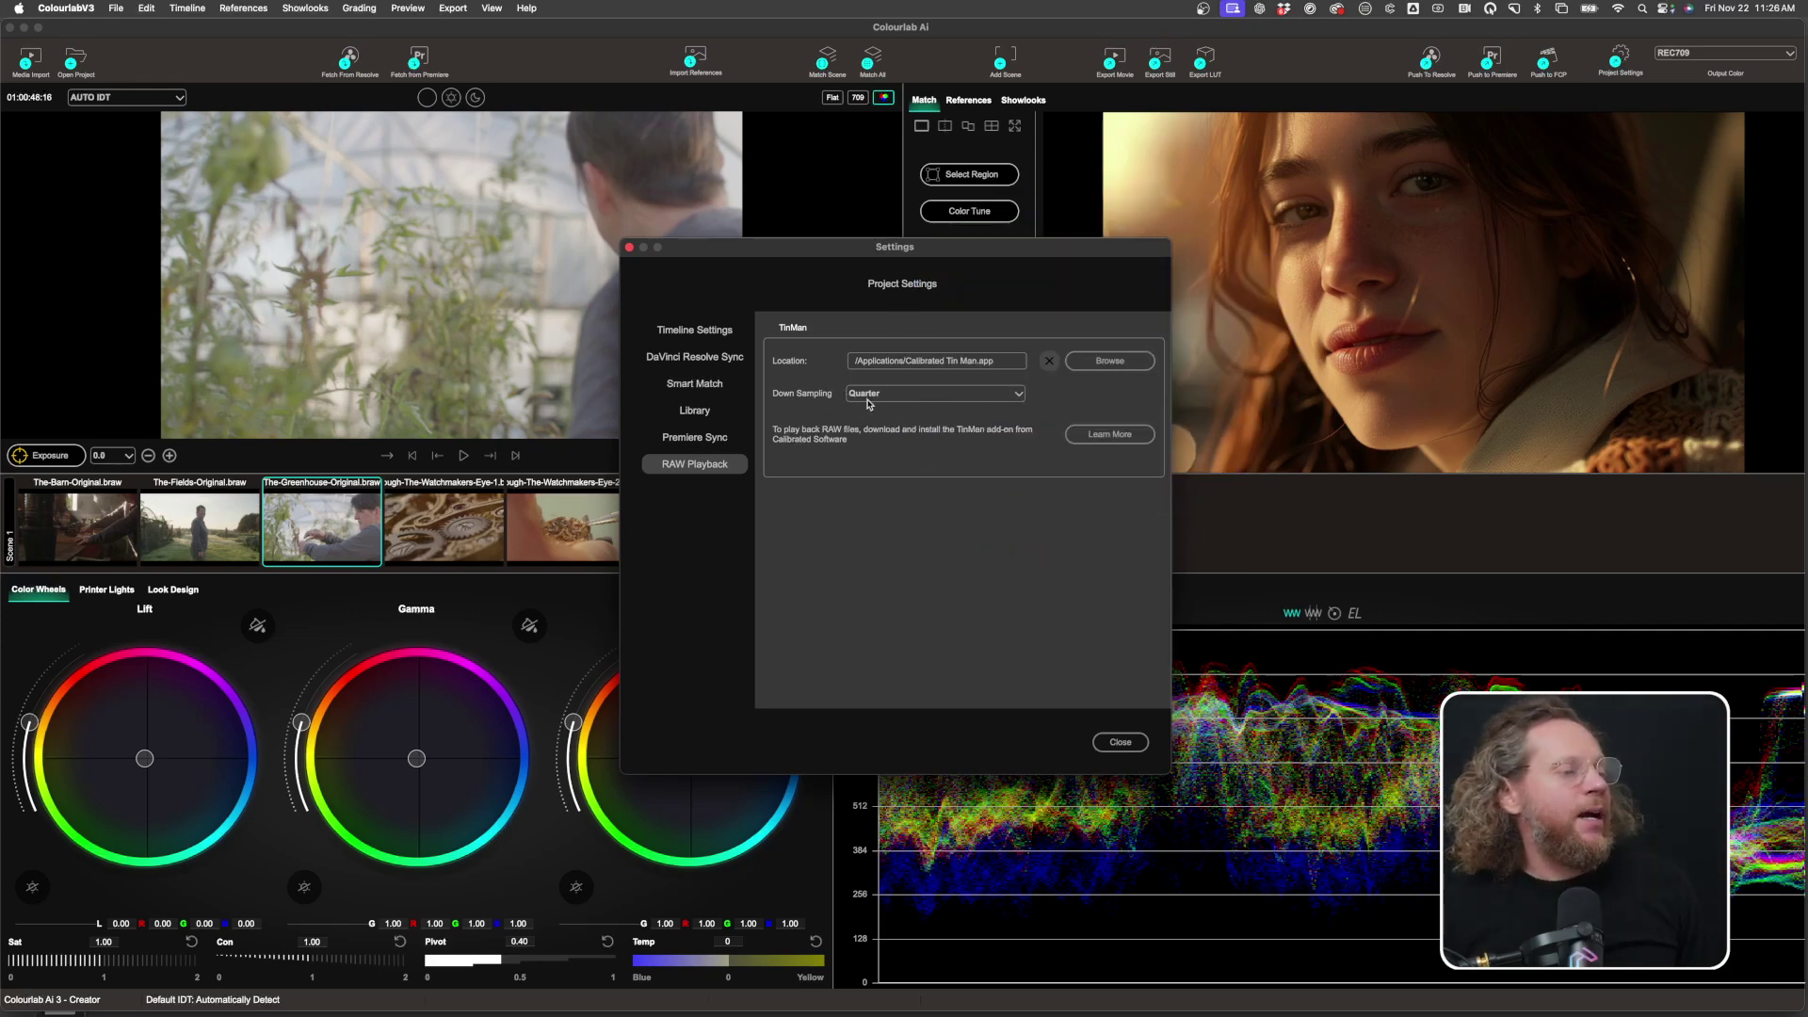
{"action": "left_click", "coordinate": [874, 398]}
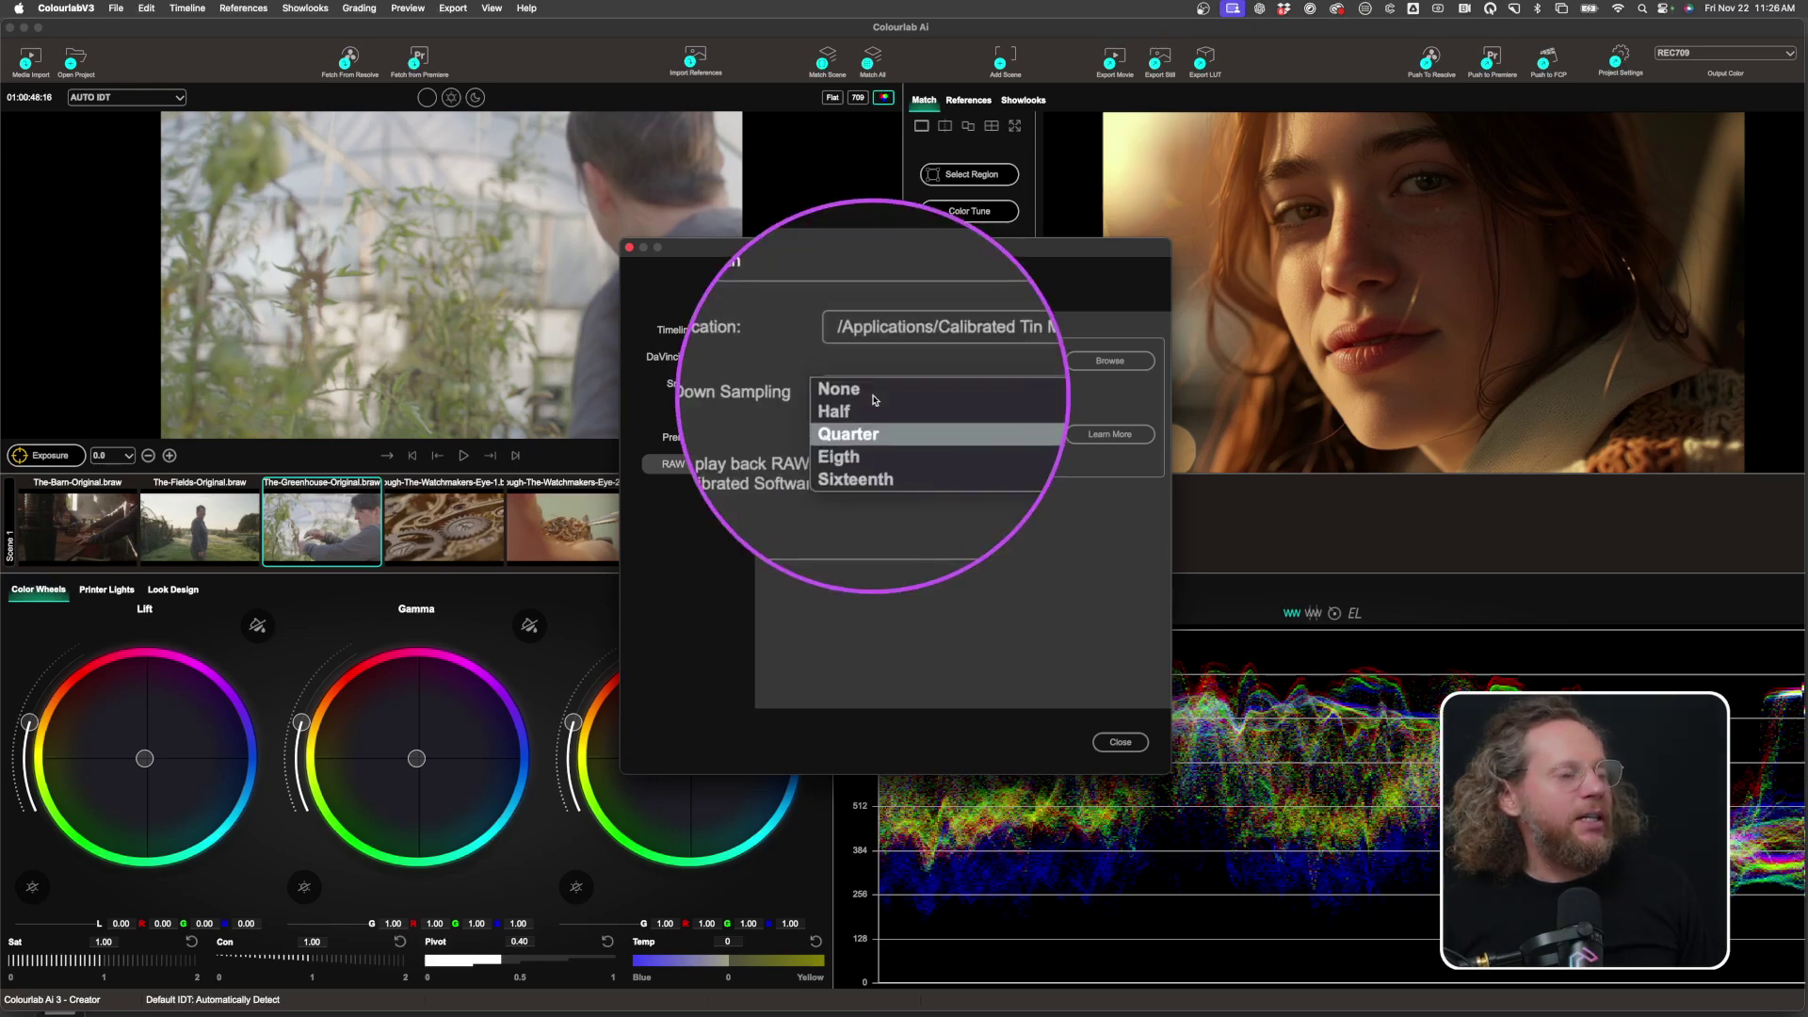
{"action": "left_click", "coordinate": [872, 420]}
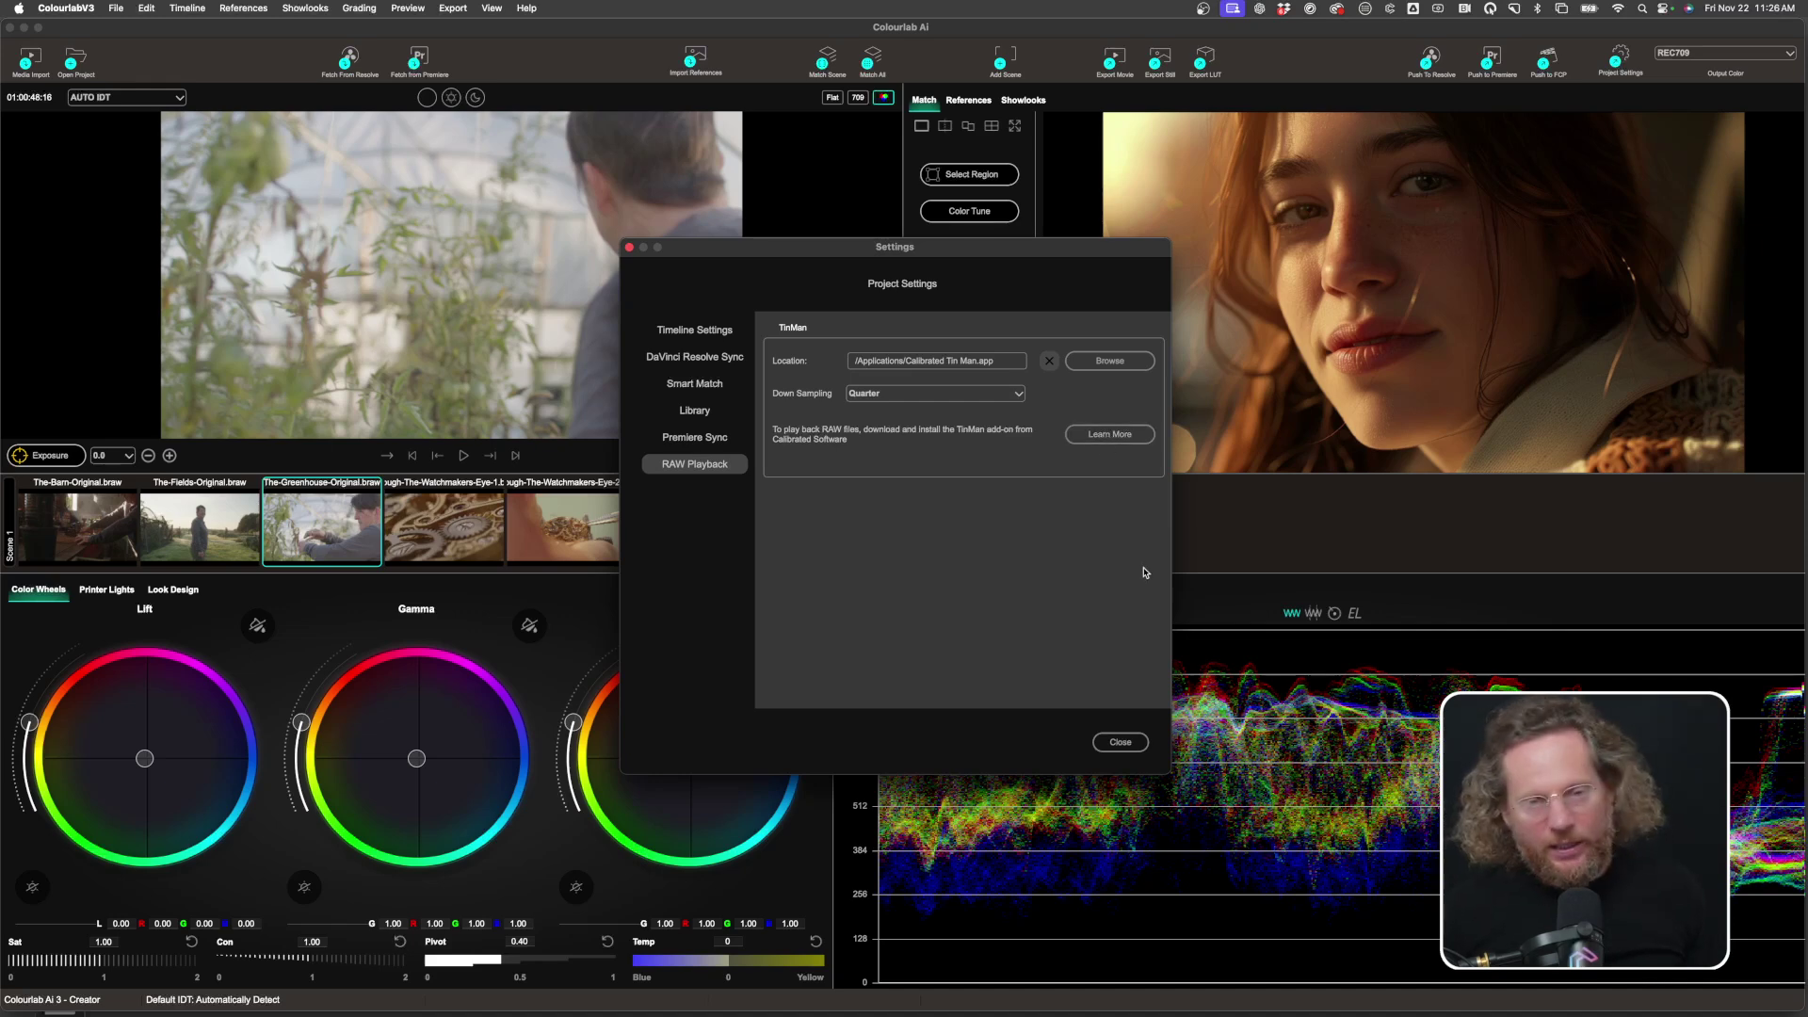
{"action": "left_click", "coordinate": [1120, 744]}
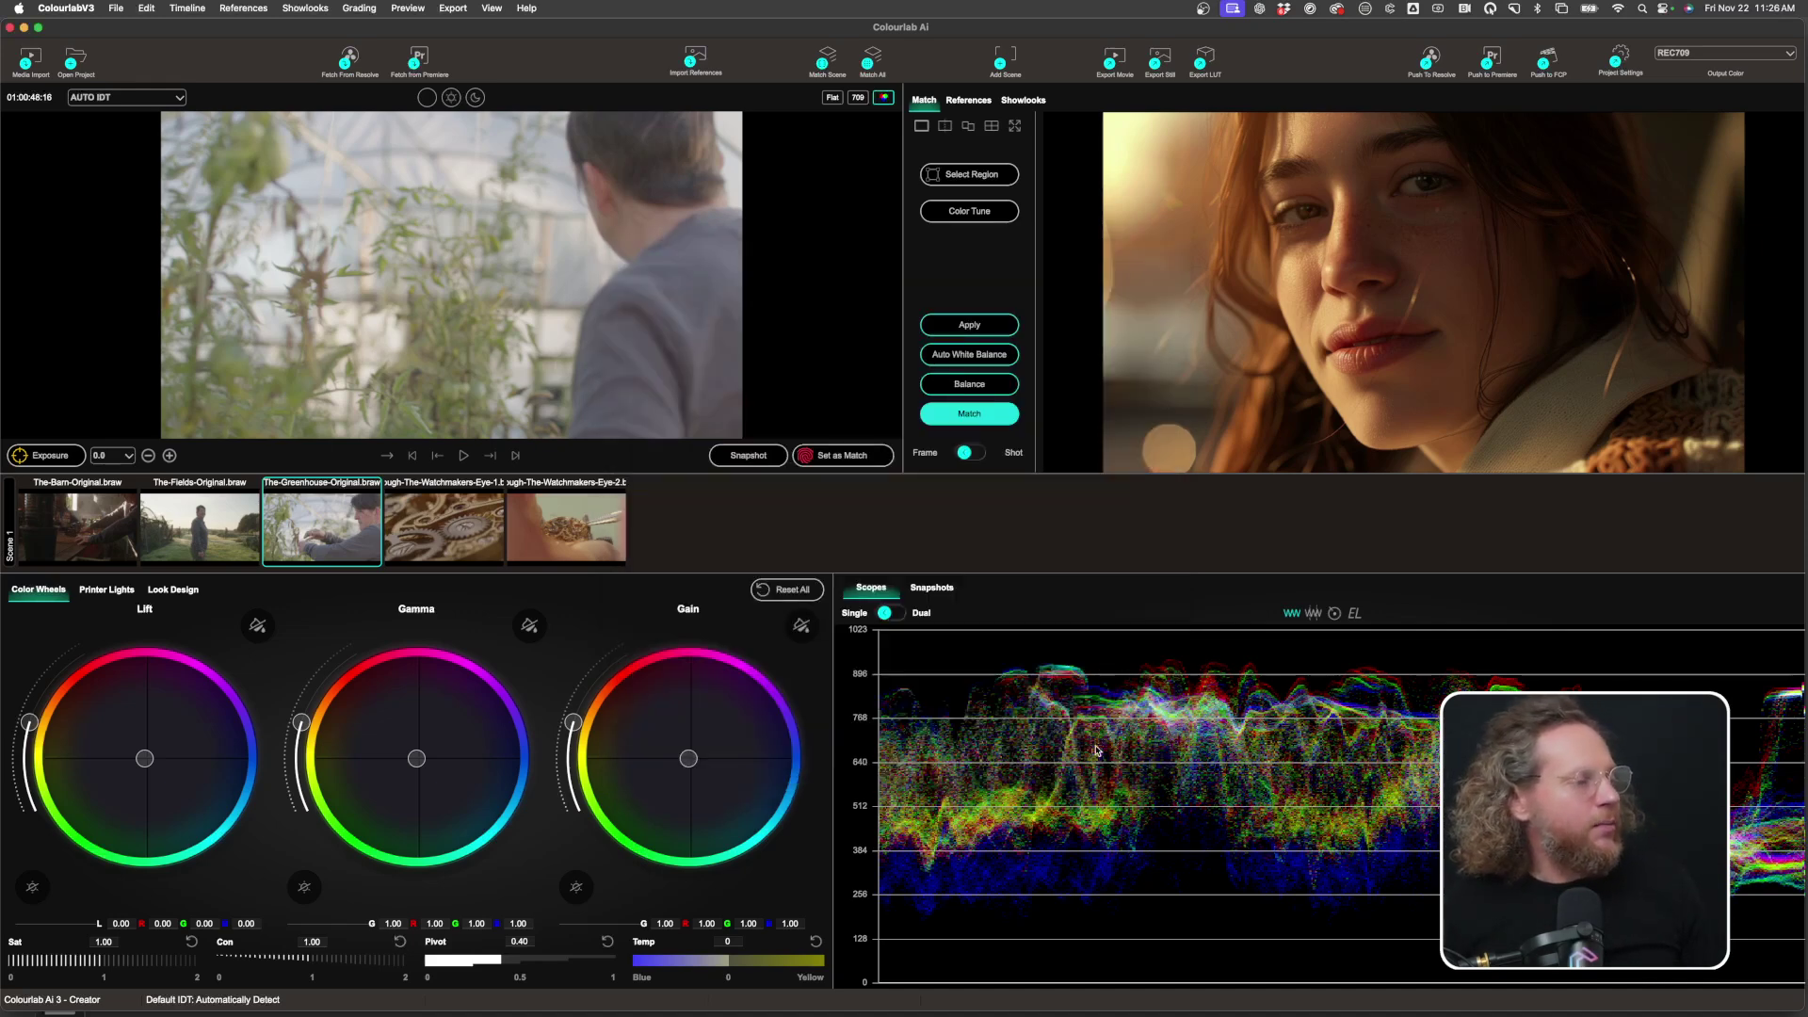
Preview the Watchmakers-Eye-1 gears clip, then the Watchmakers-Eye-2 watch-in-hand clip
{"action": "left_click", "coordinate": [477, 532]}
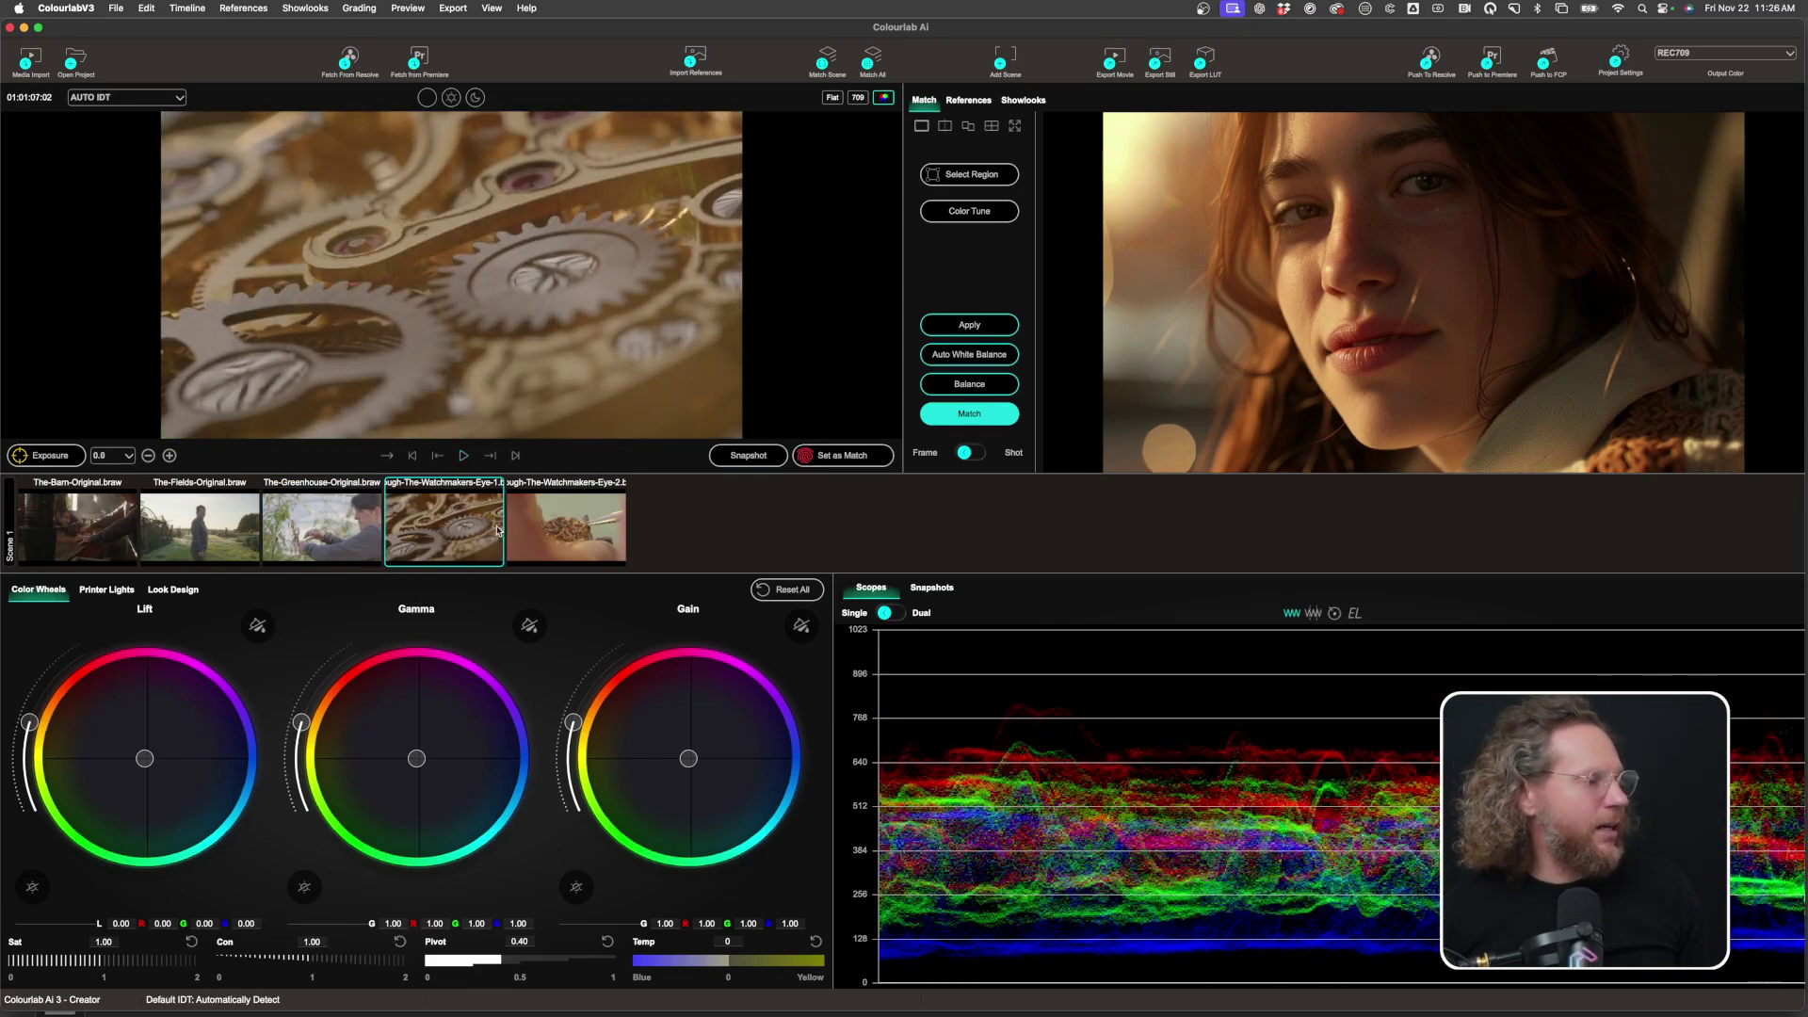
{"action": "left_click", "coordinate": [532, 535]}
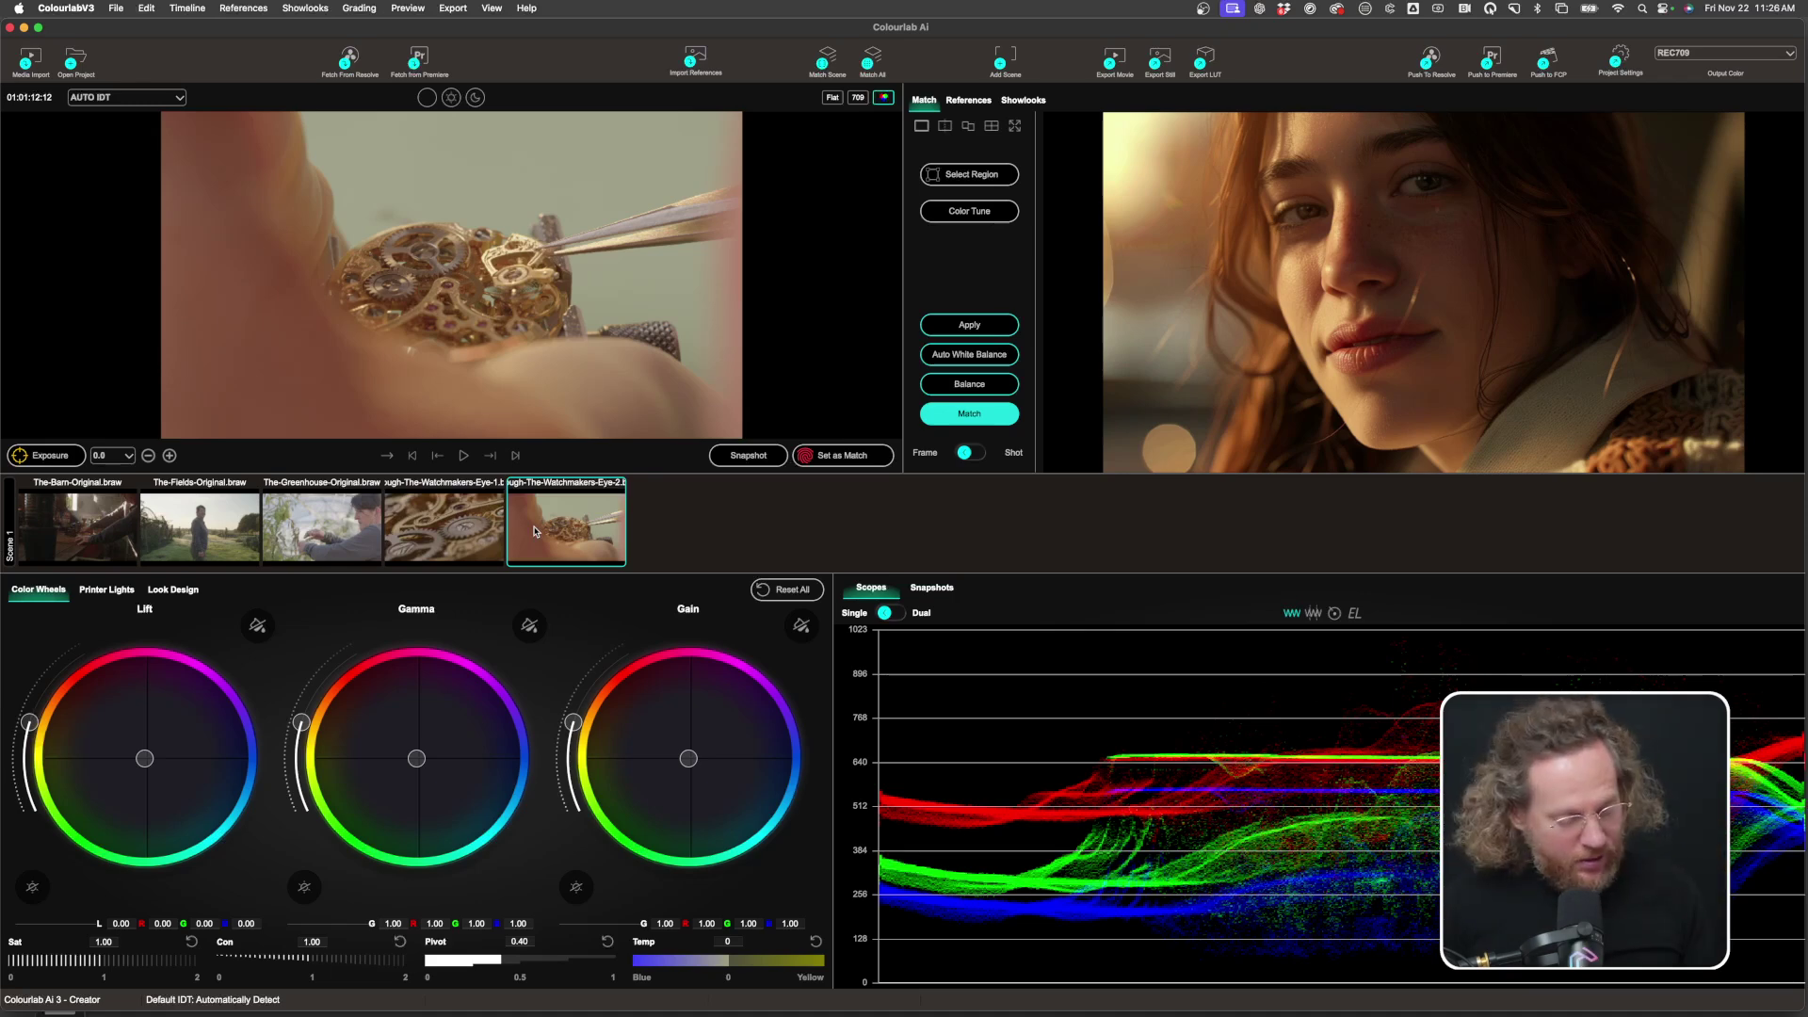
Switch to Calibrated Tin Man and open its Preferences showing the Blackmagic RAW defaults
{"action": "key", "text": "super+Tab"}
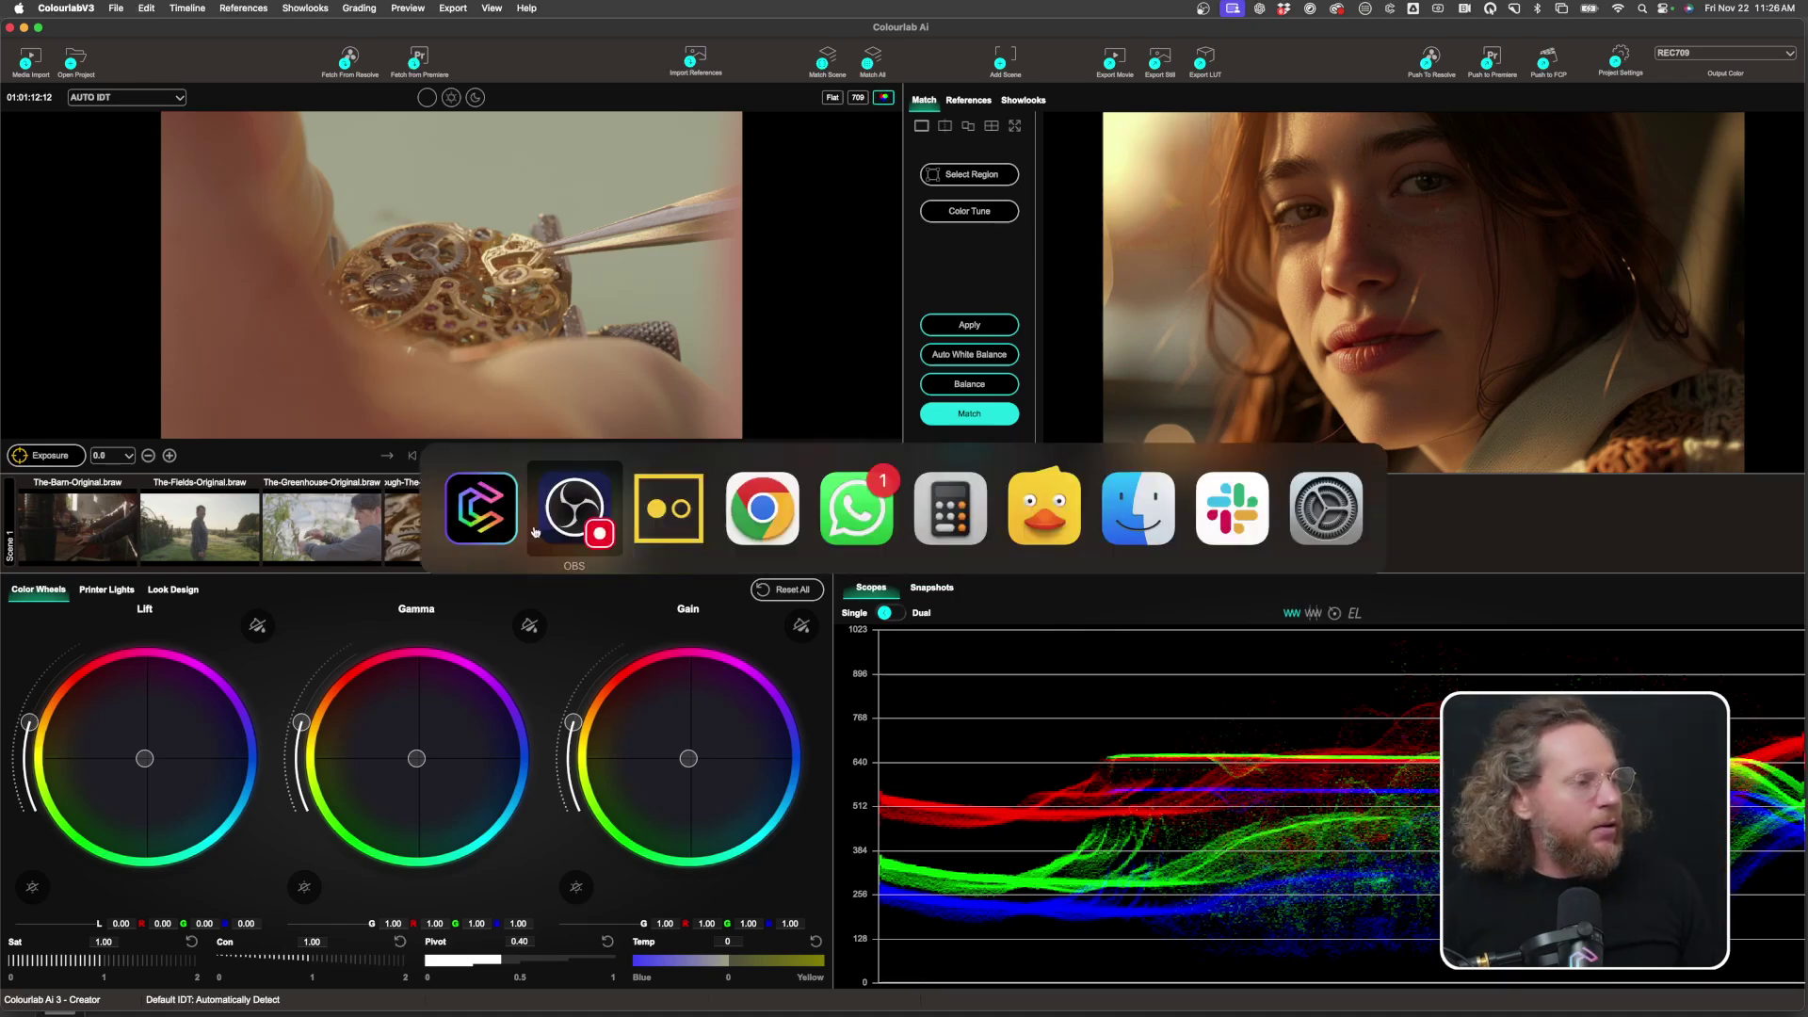
{"action": "key", "text": "super+Tab"}
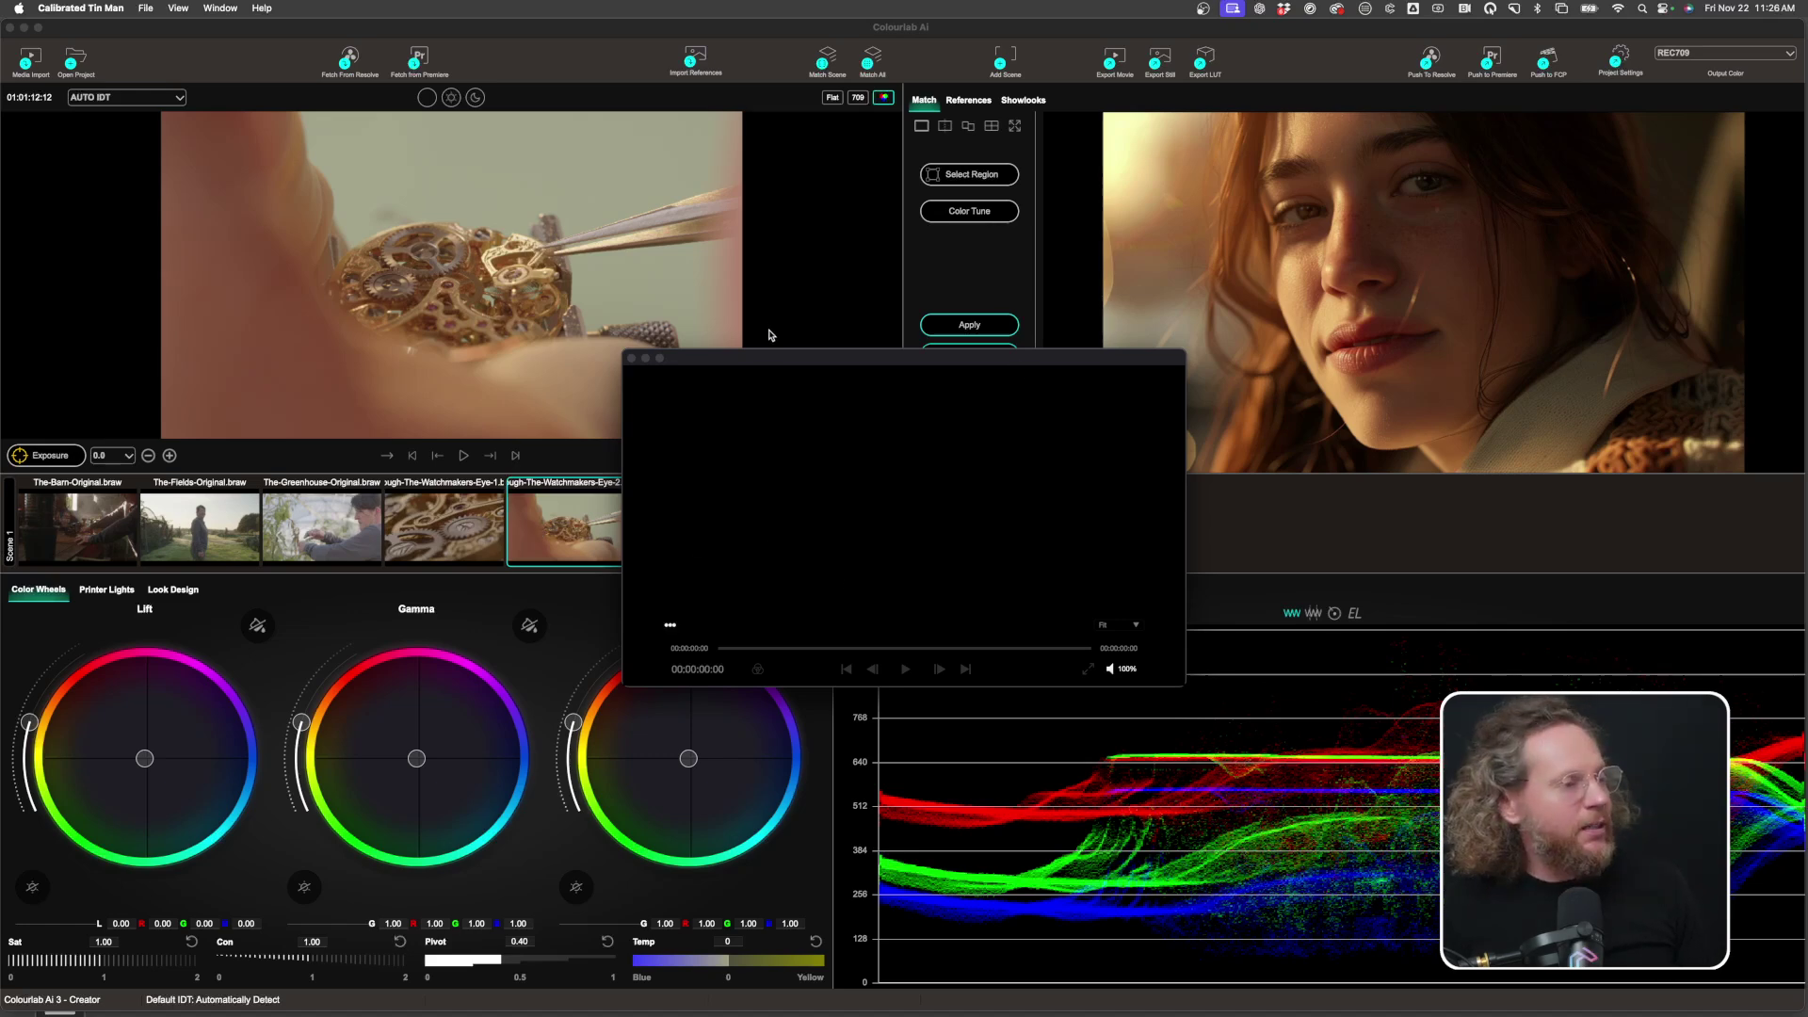
{"action": "left_click", "coordinate": [771, 366]}
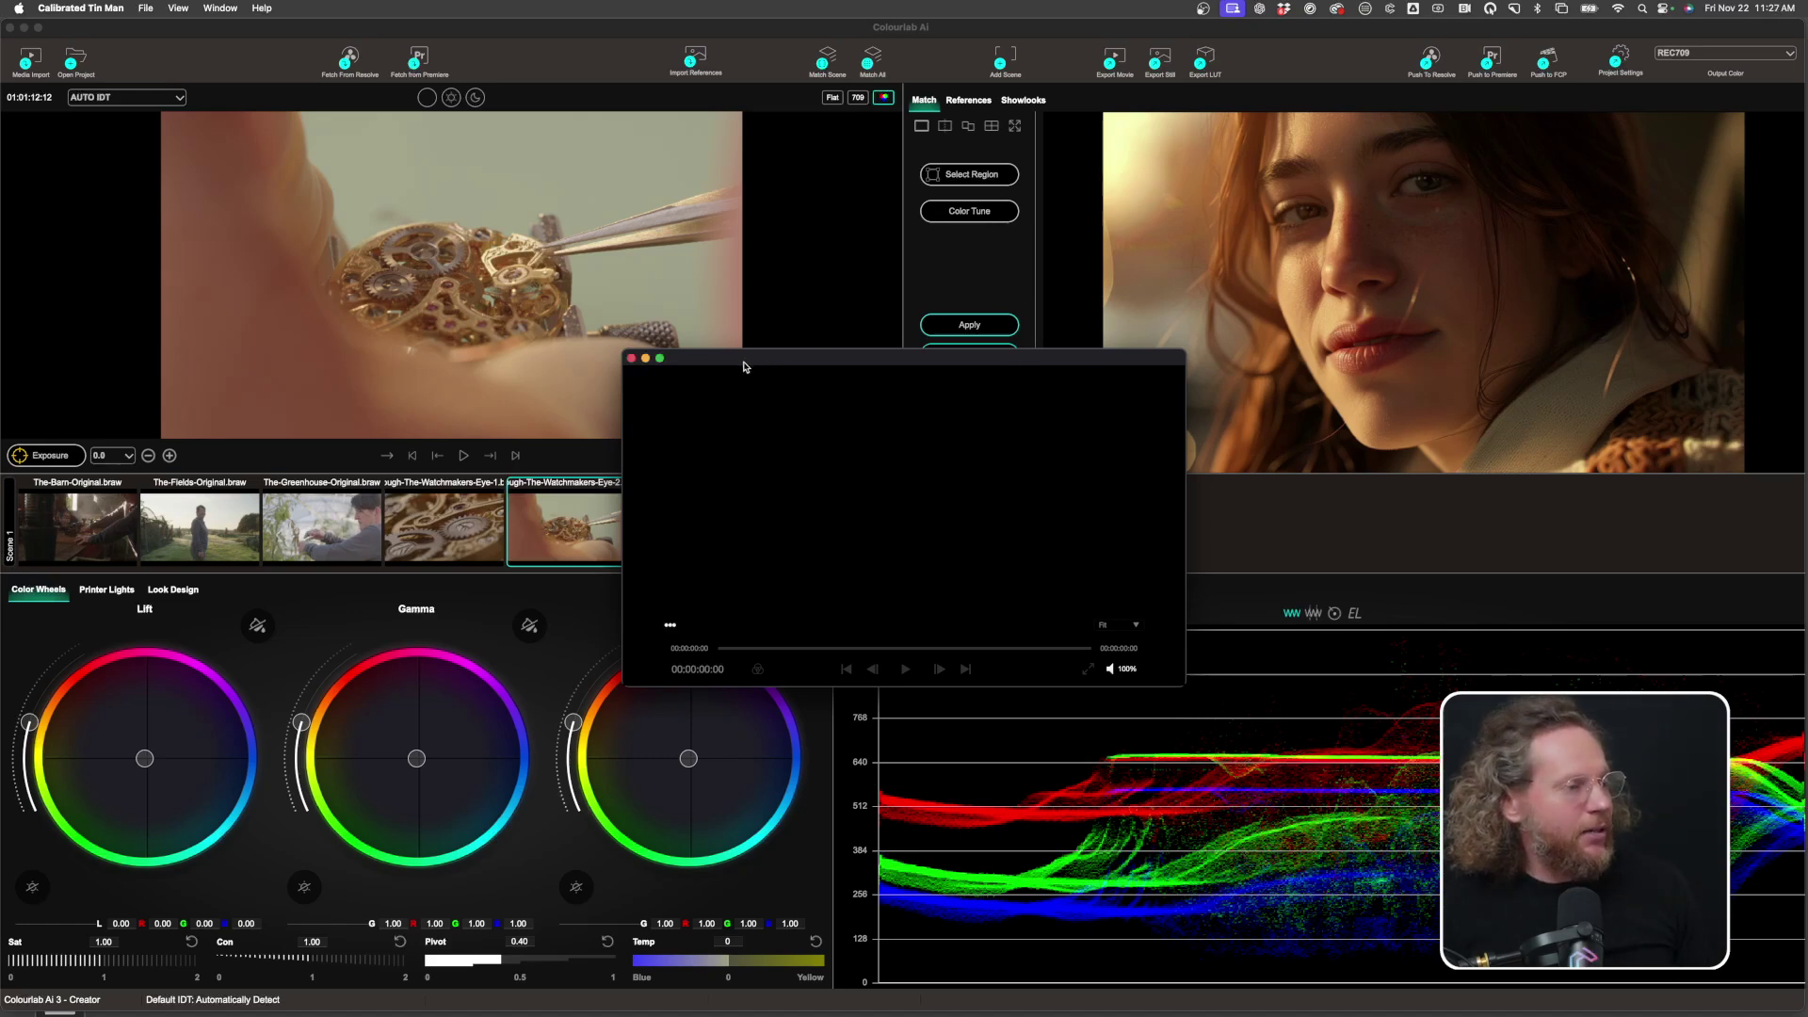
{"action": "left_click", "coordinate": [96, 8]}
{"action": "left_click", "coordinate": [100, 53]}
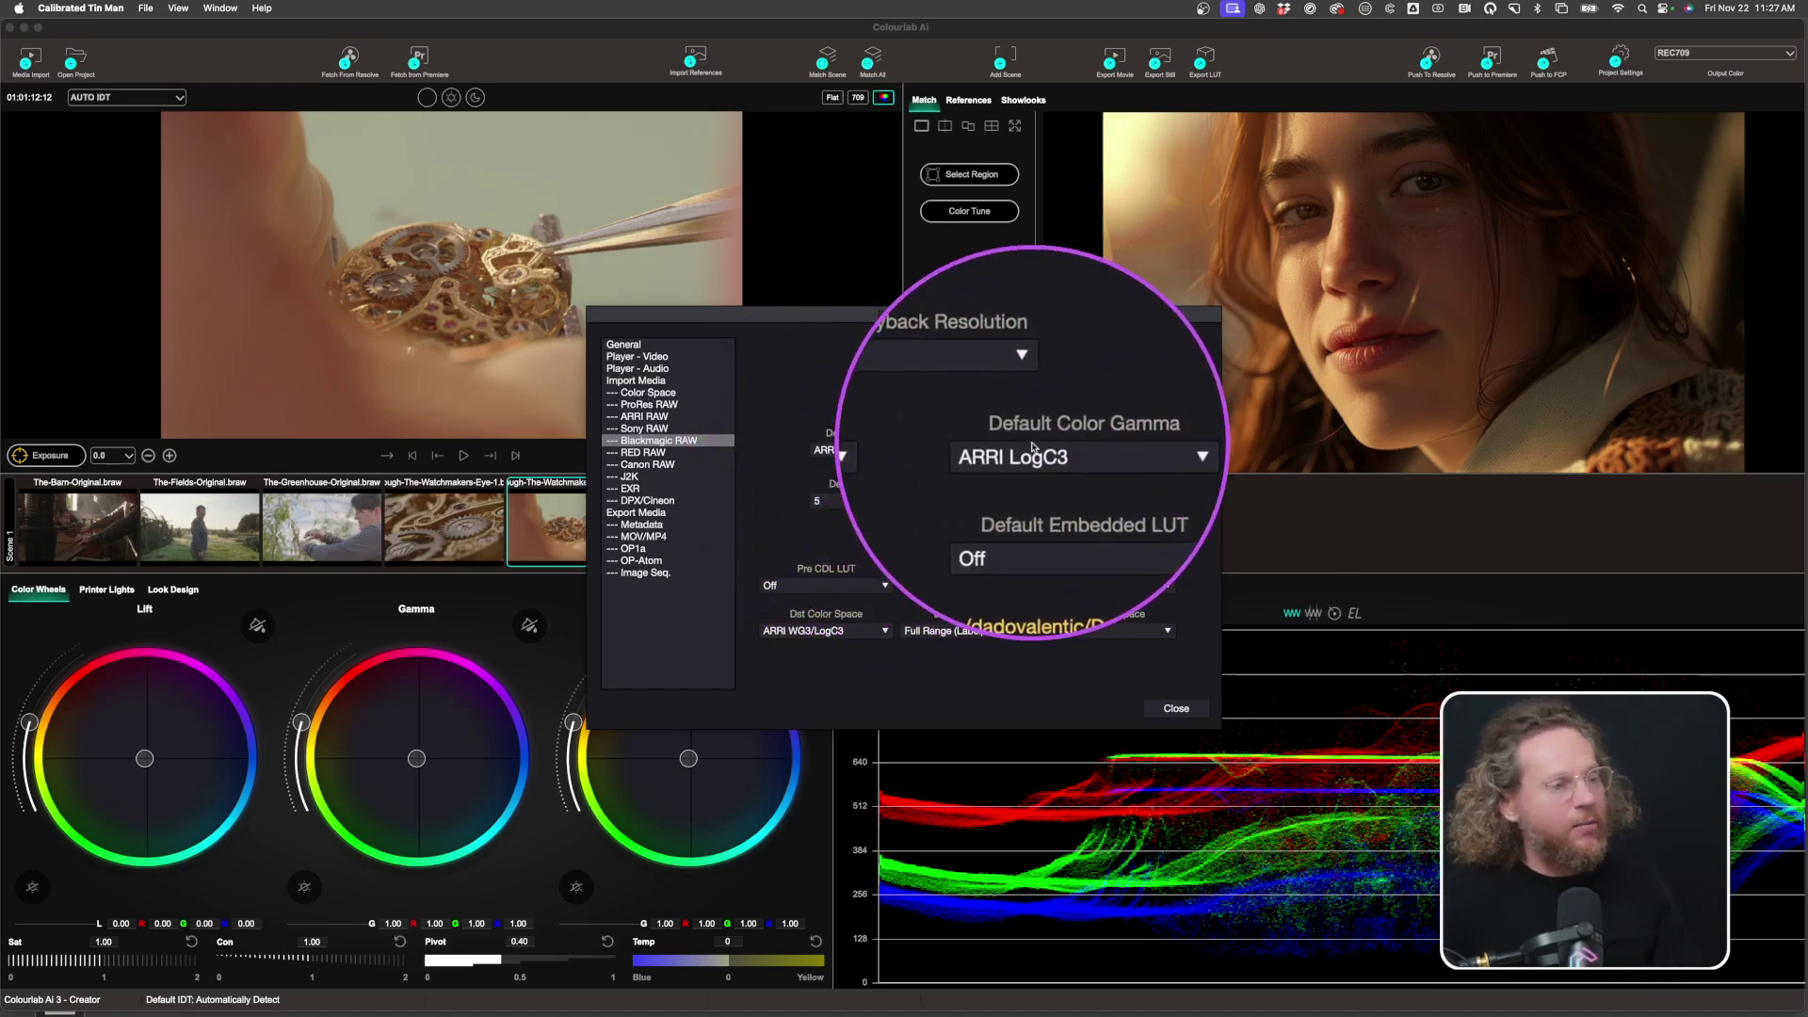
Set Sony RAW's default log processing to S-Gamut3.Cine/S-Log3
{"action": "left_click", "coordinate": [640, 429]}
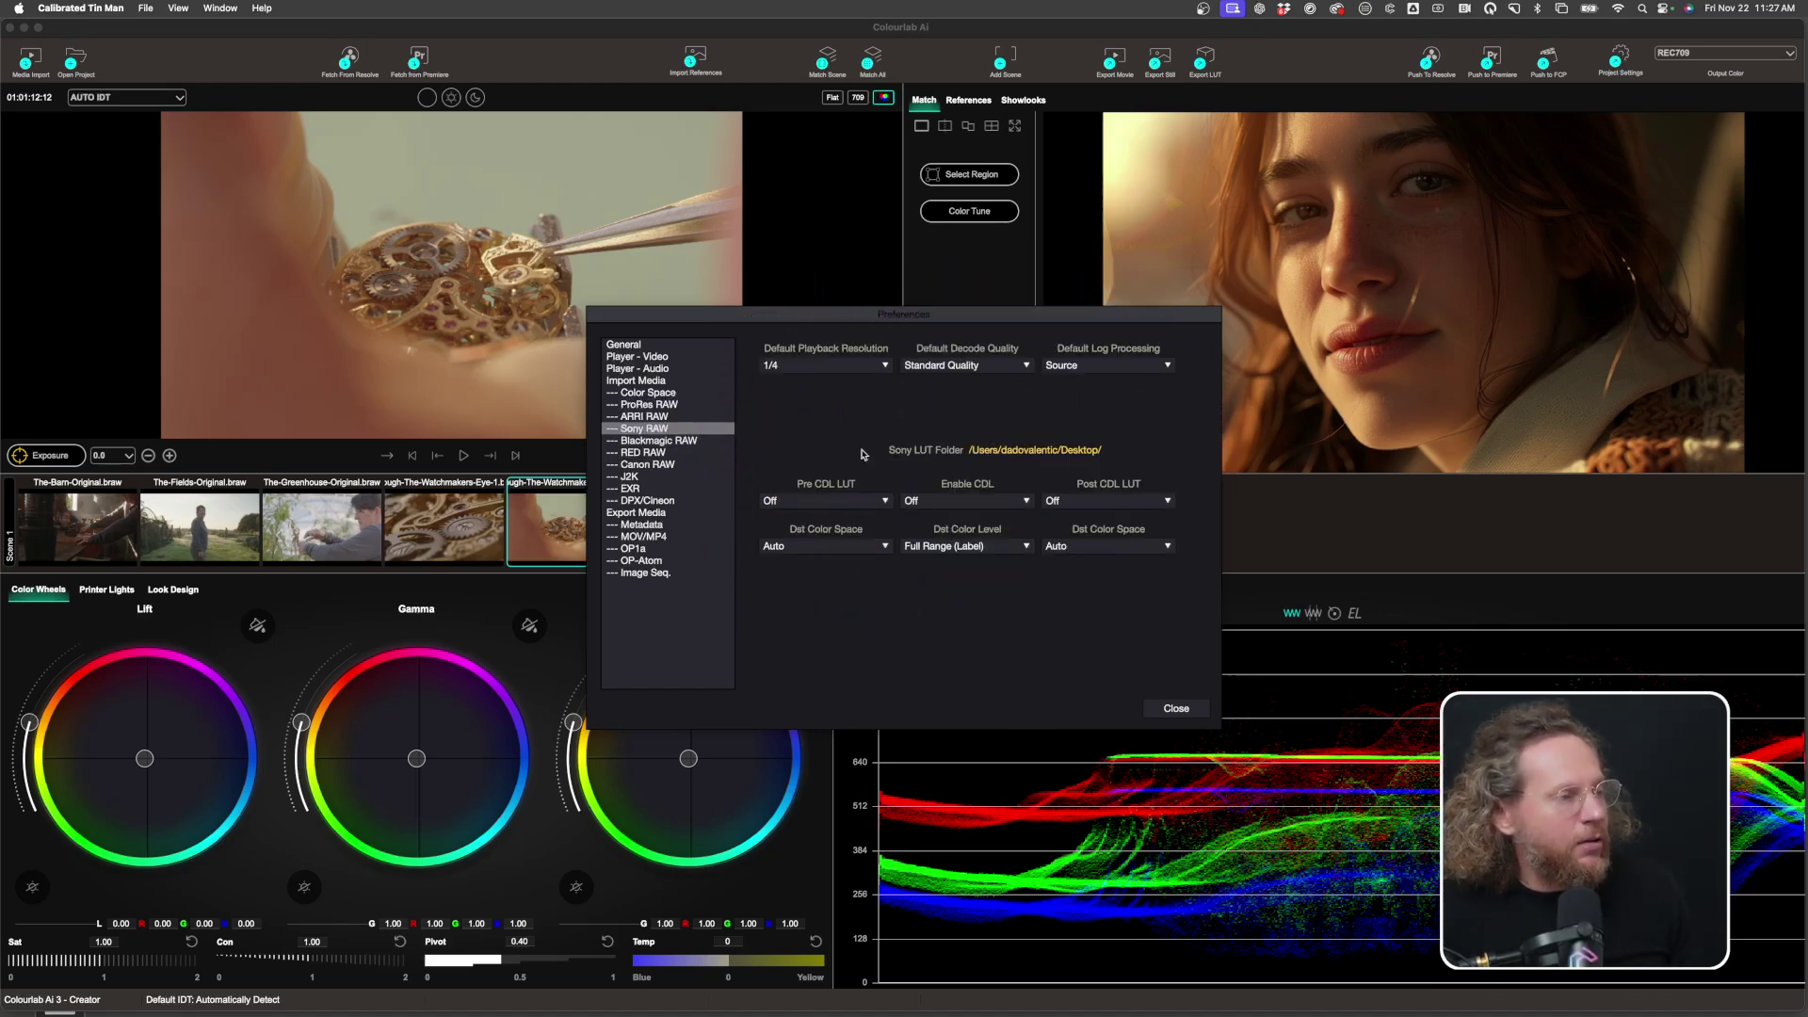
{"action": "left_click", "coordinate": [1119, 367]}
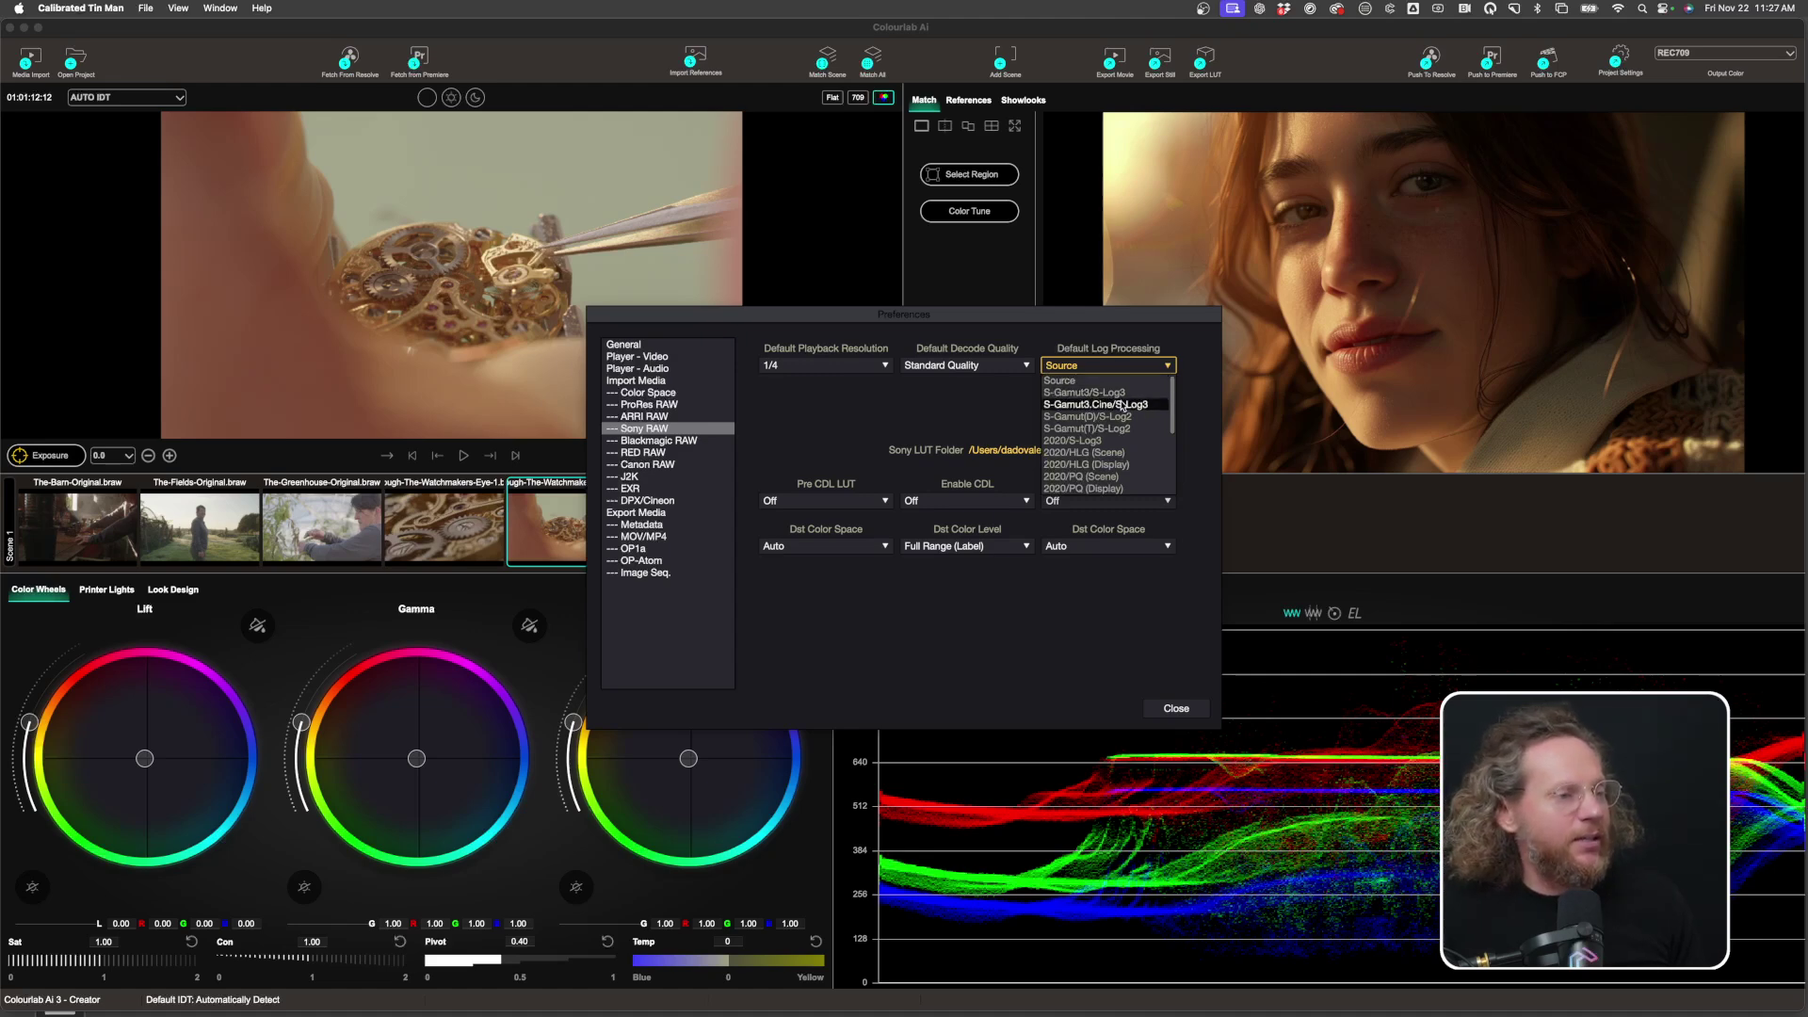
{"action": "left_click", "coordinate": [1122, 405]}
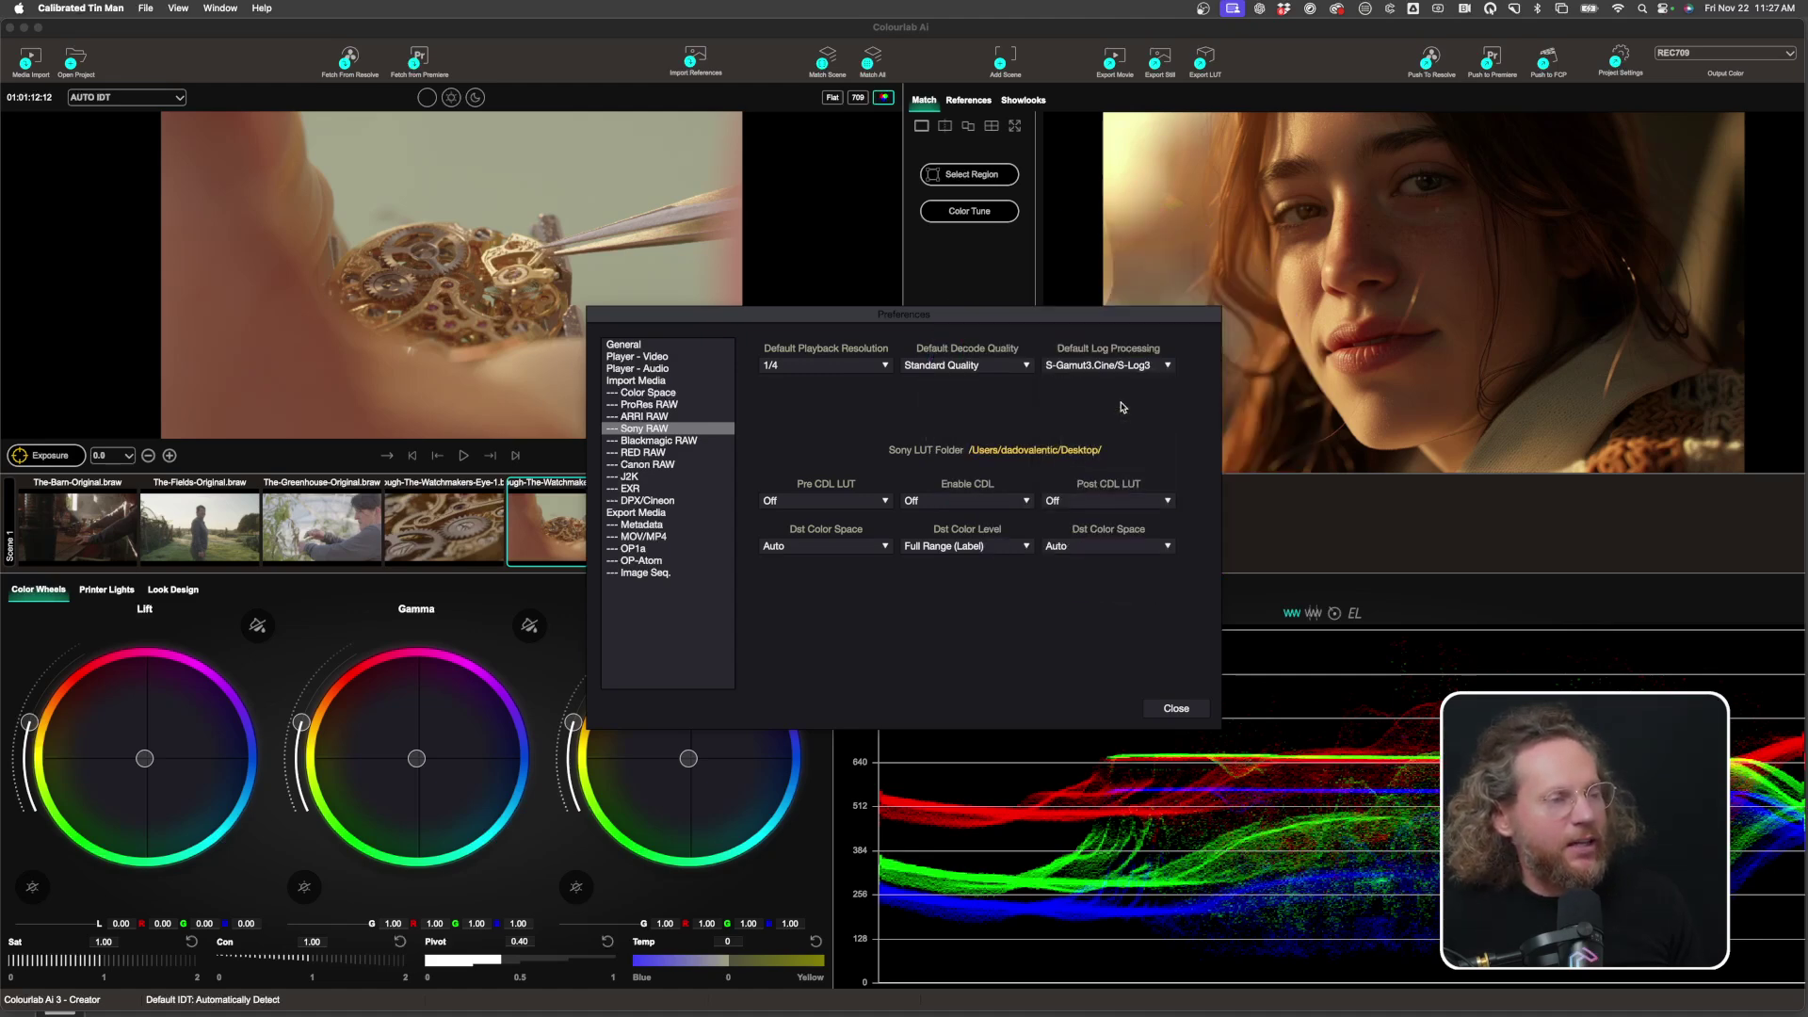
Review the Blackmagic RAW and RED RAW settings, then close the Tin Man preferences
{"action": "left_click", "coordinate": [638, 441]}
{"action": "left_click", "coordinate": [636, 453]}
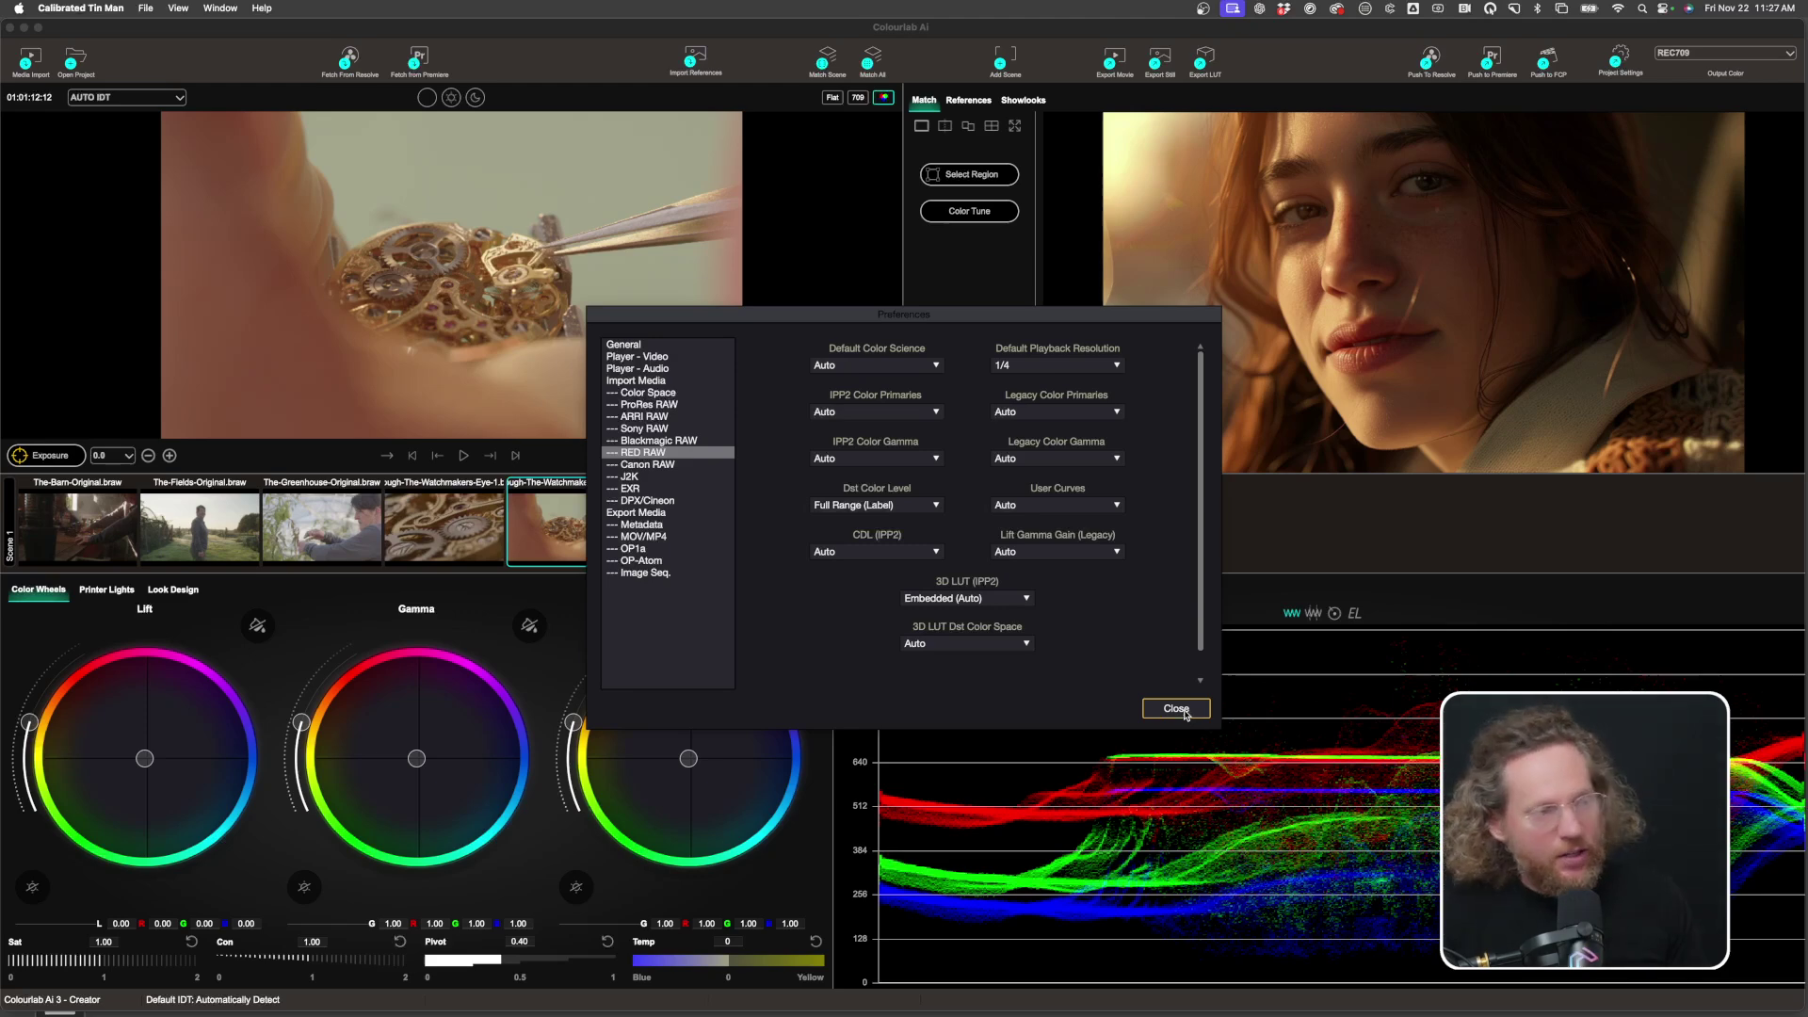
{"action": "left_click", "coordinate": [1163, 713]}
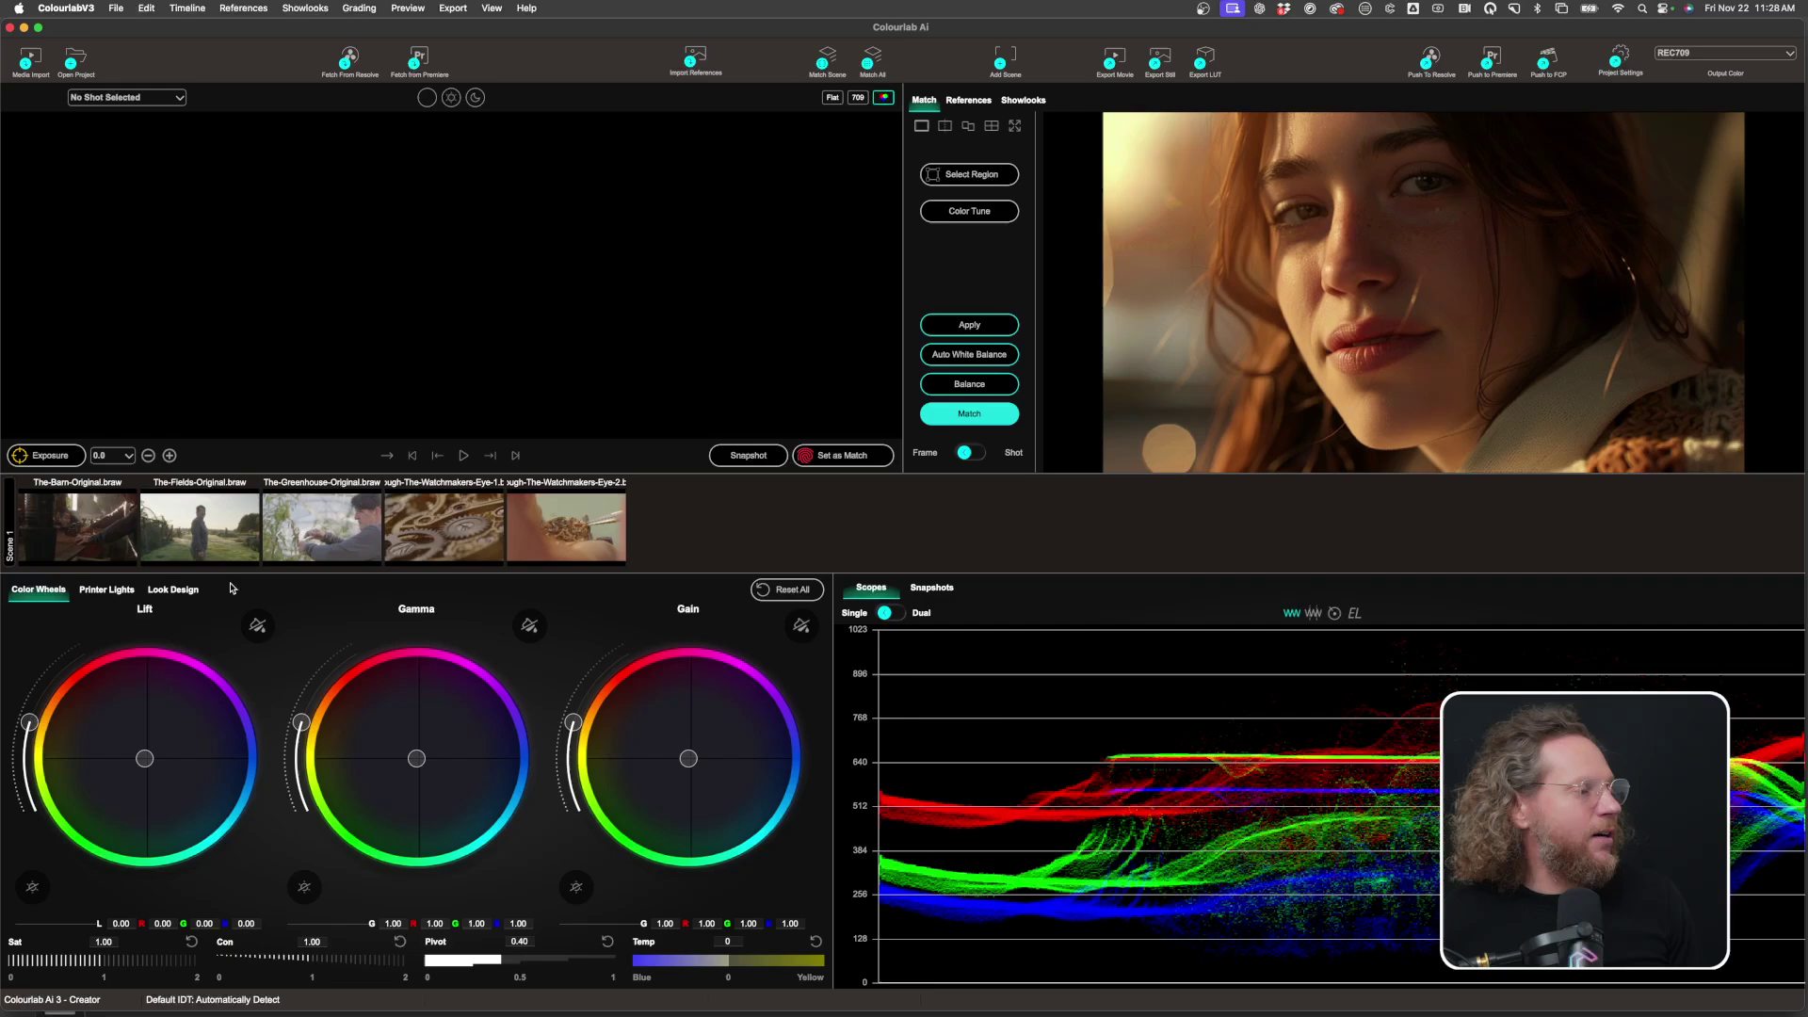
Auto white balance all five clips: fields, barn, greenhouse, gears and watch-in-hand
{"action": "left_click", "coordinate": [225, 535]}
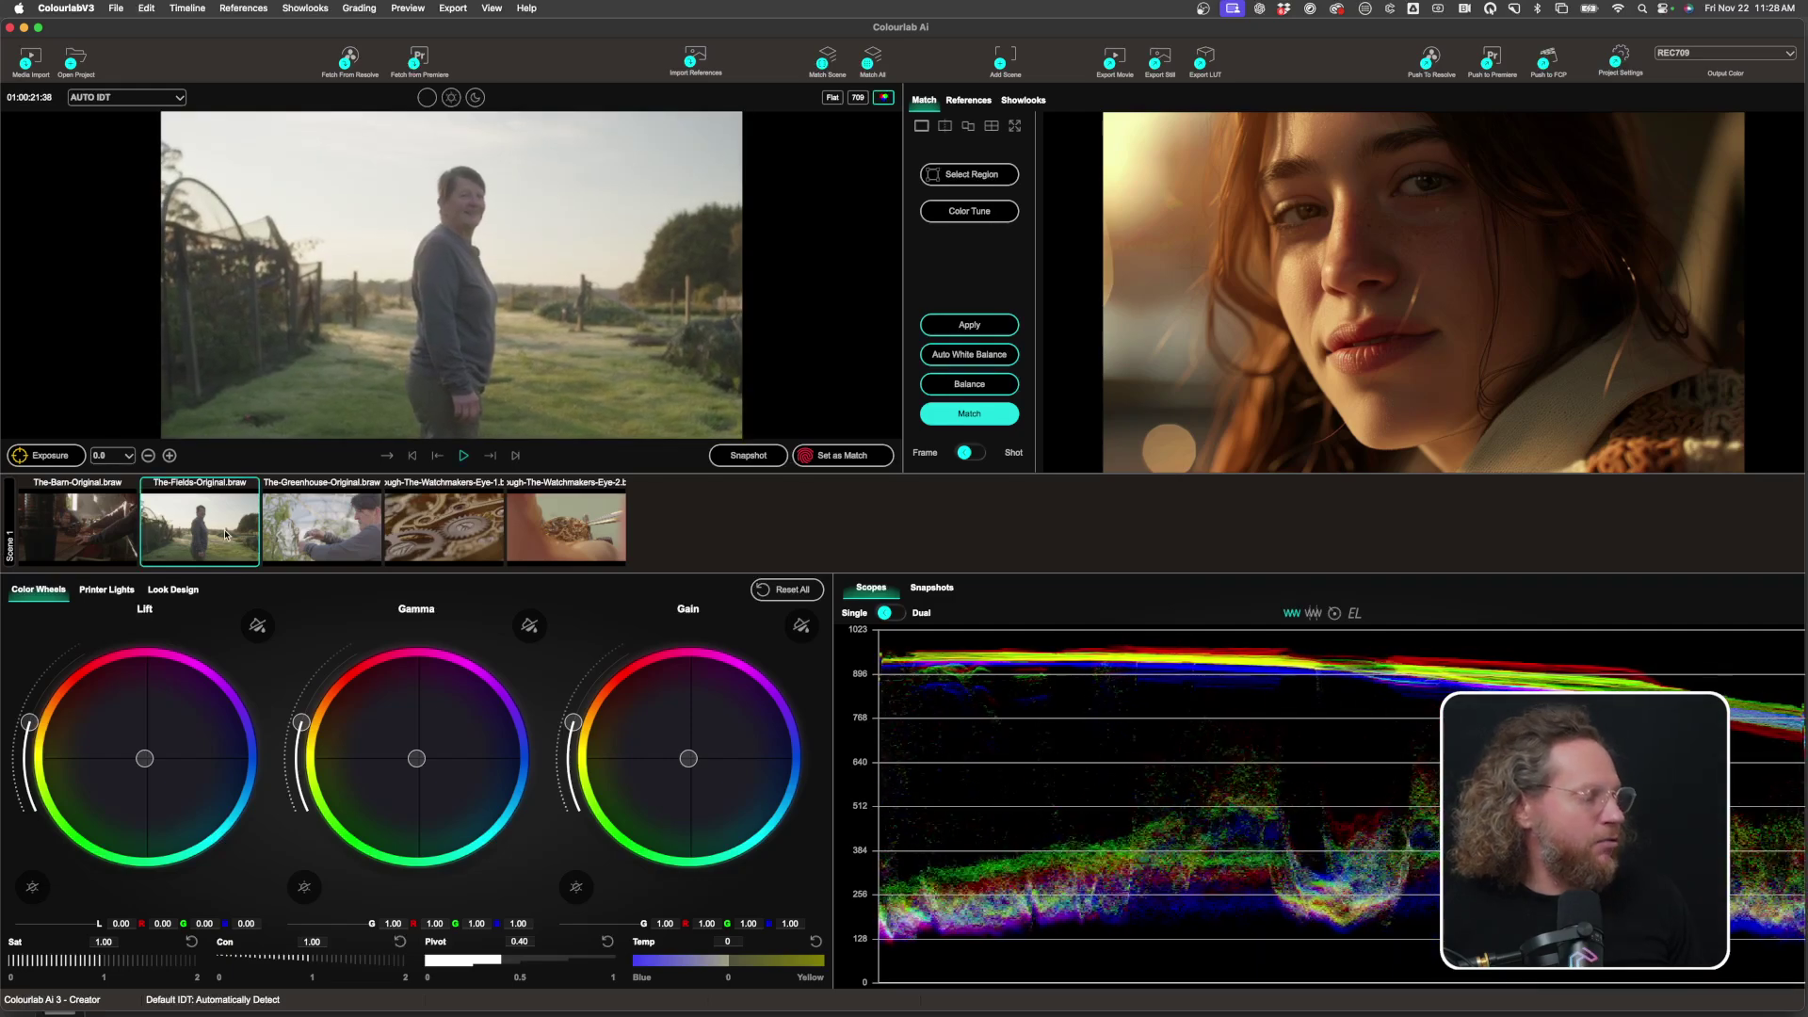
{"action": "key", "text": "space"}
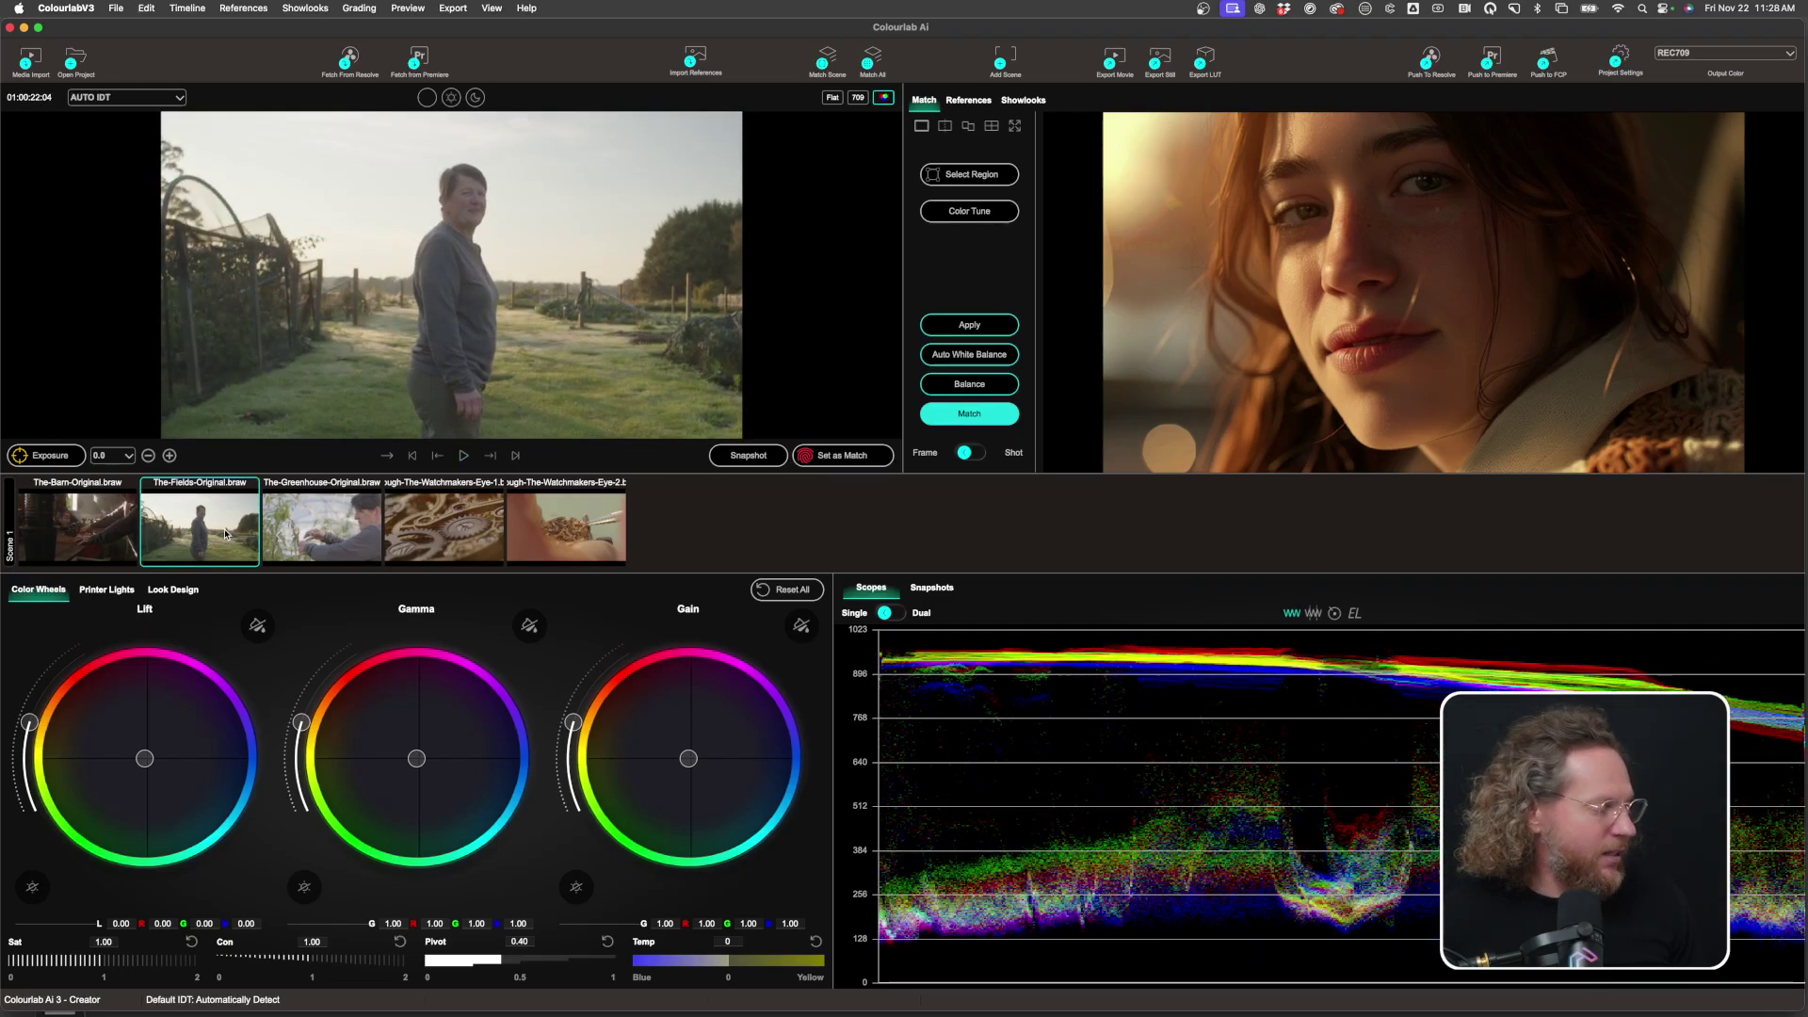
{"action": "left_click", "coordinate": [985, 362]}
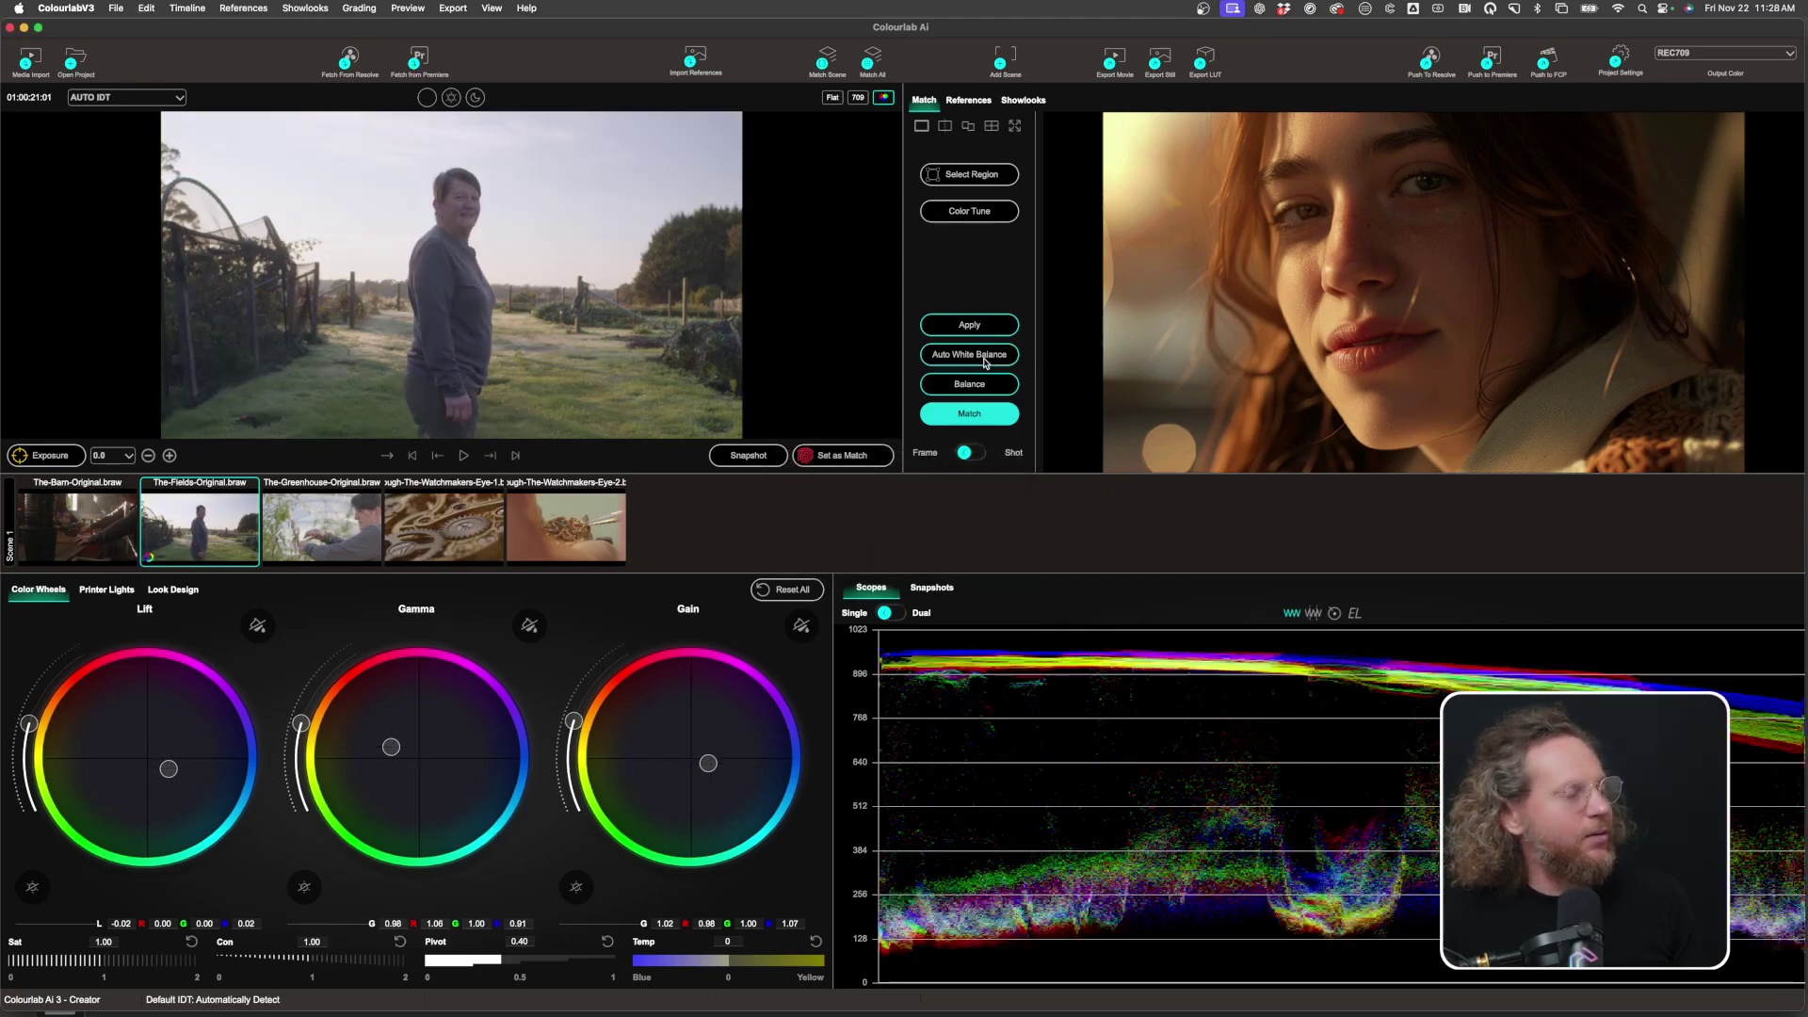
{"action": "left_click", "coordinate": [98, 540]}
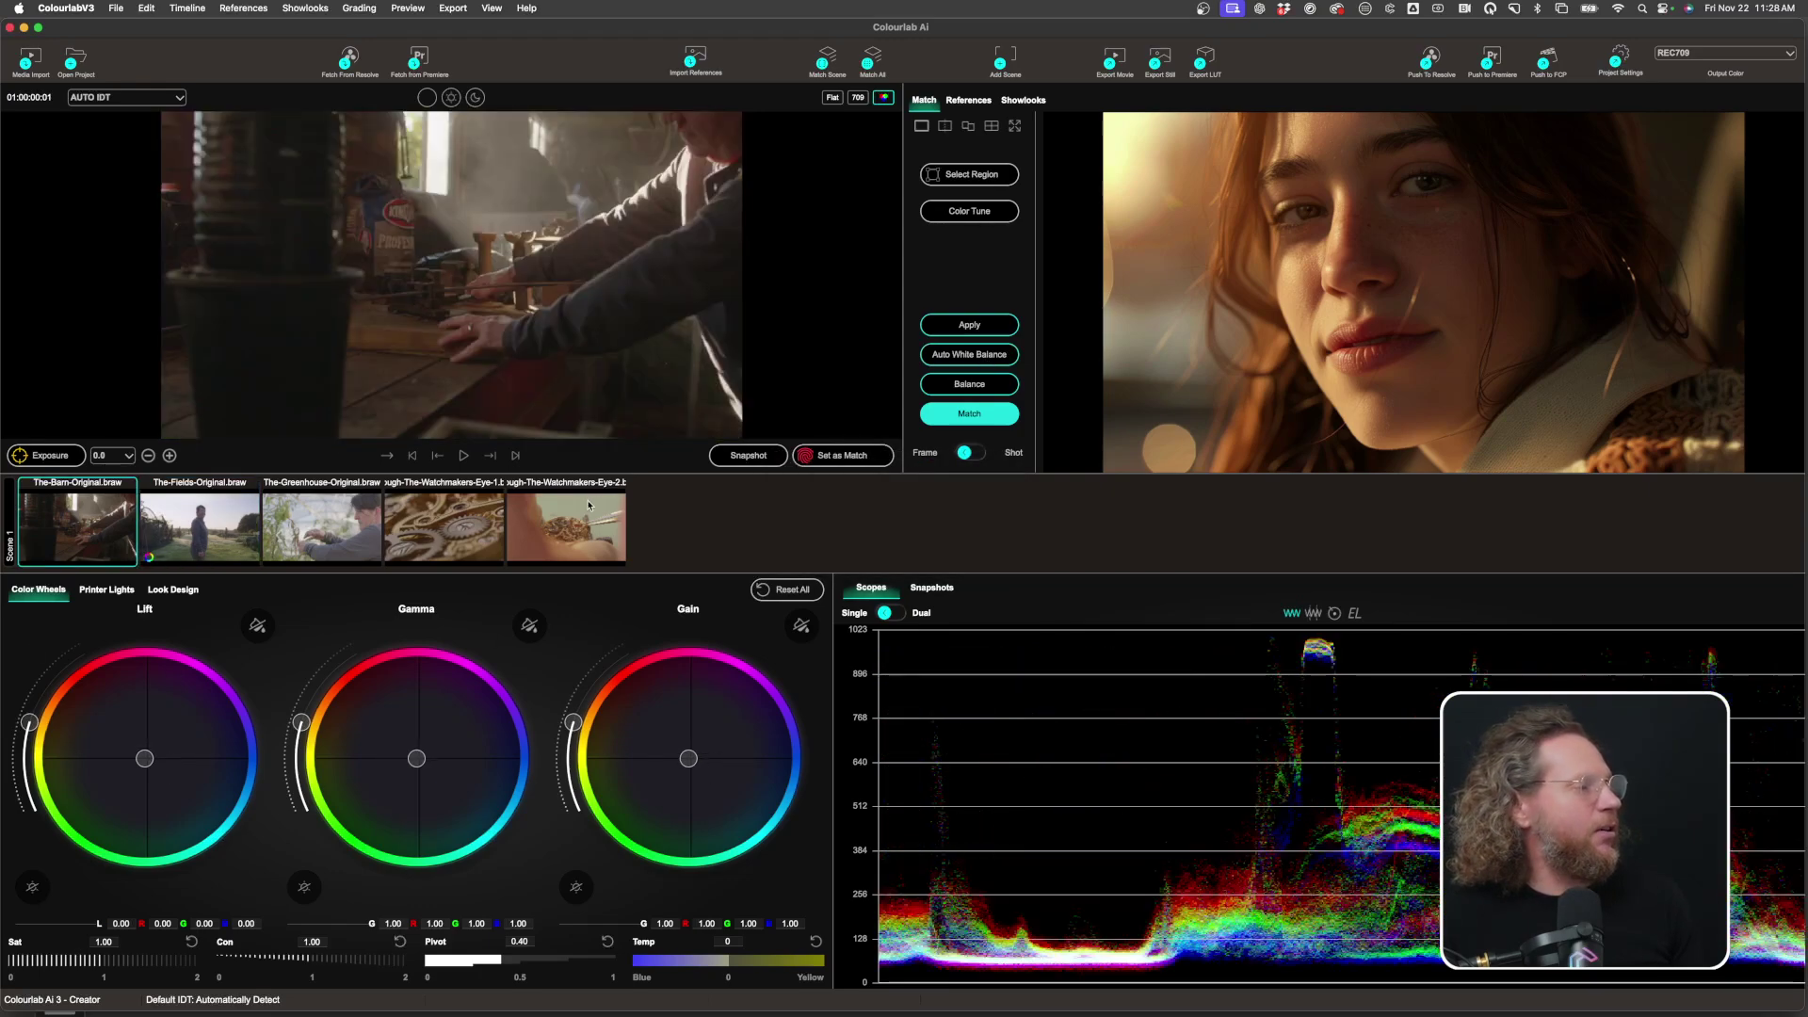
{"action": "left_click", "coordinate": [981, 361]}
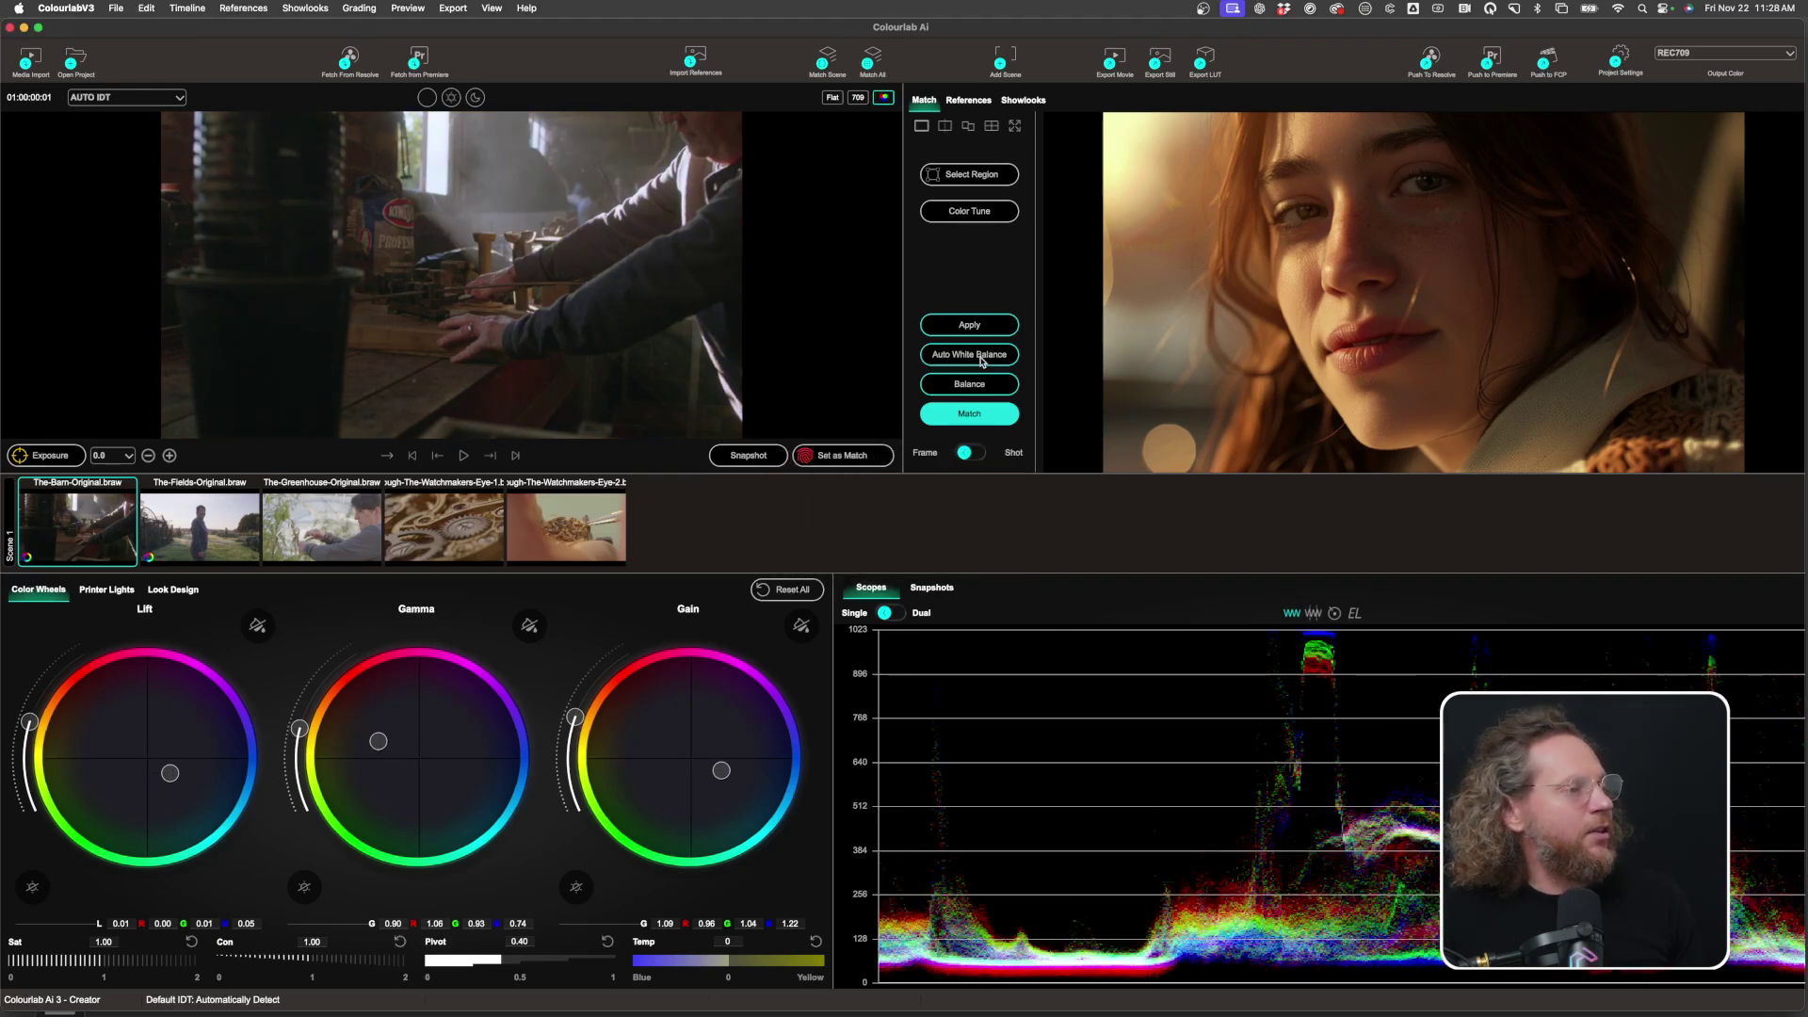
{"action": "left_click", "coordinate": [336, 518]}
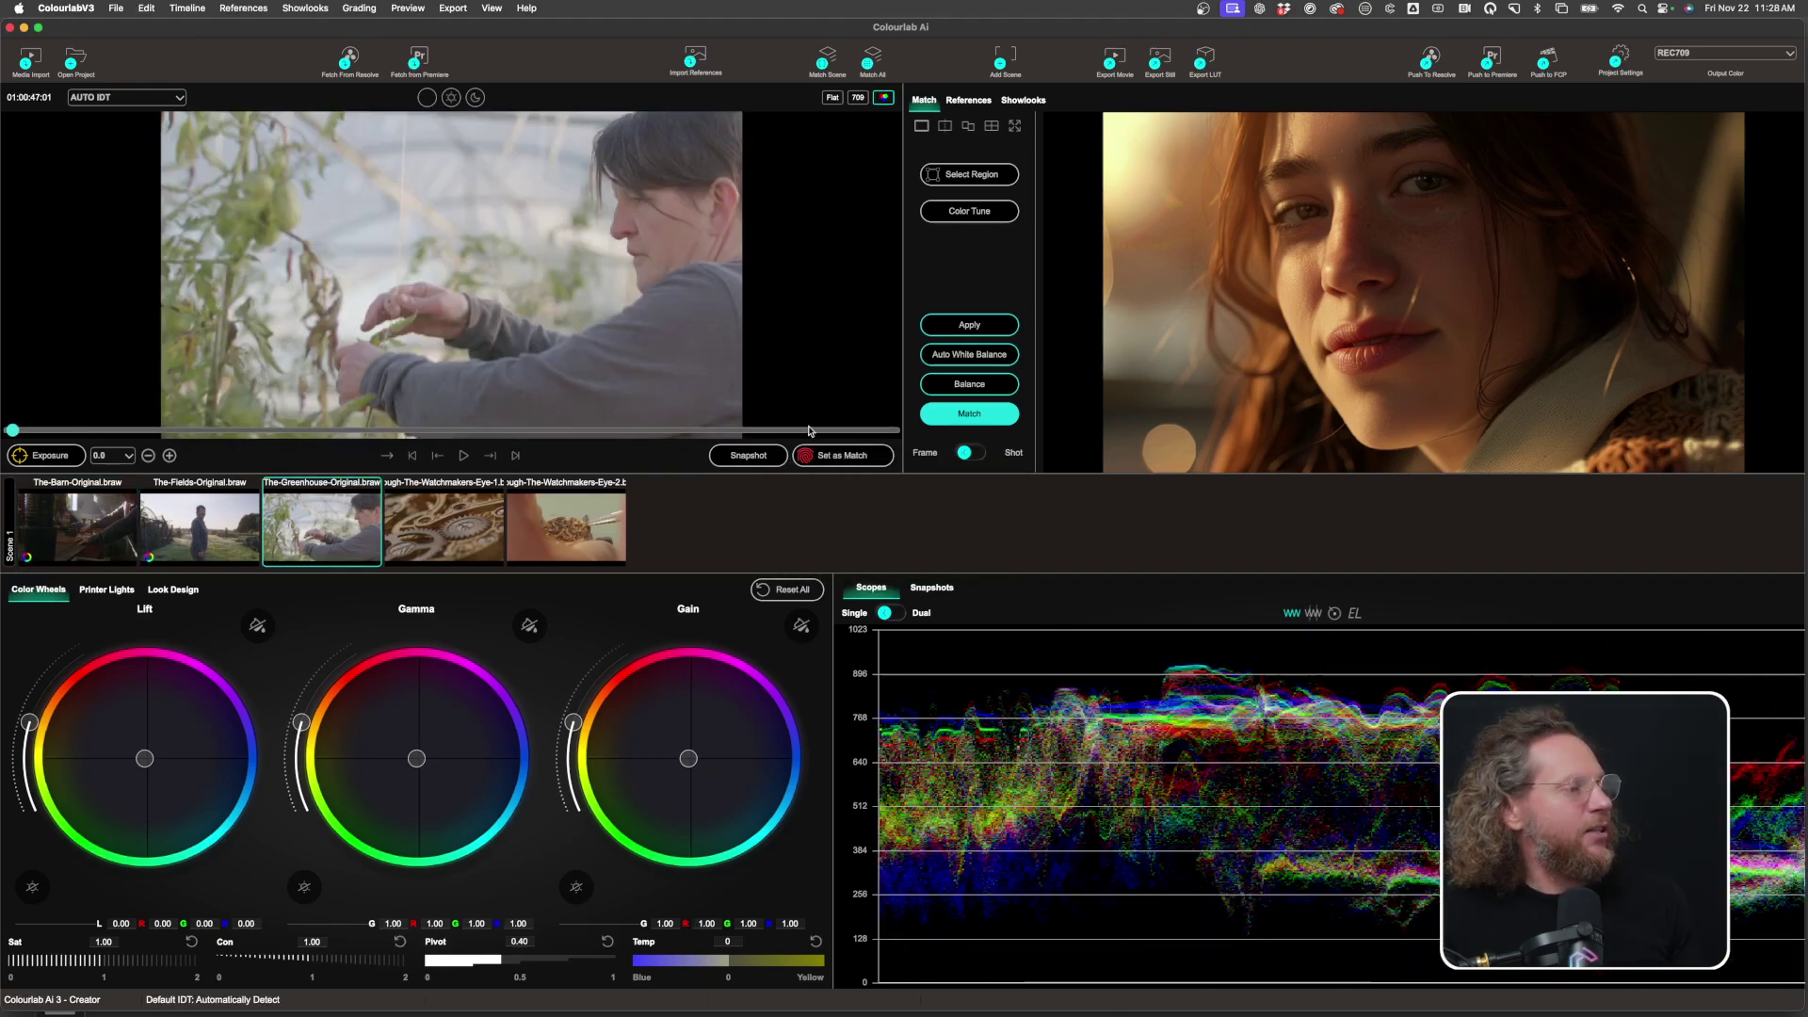
{"action": "left_click", "coordinate": [987, 358]}
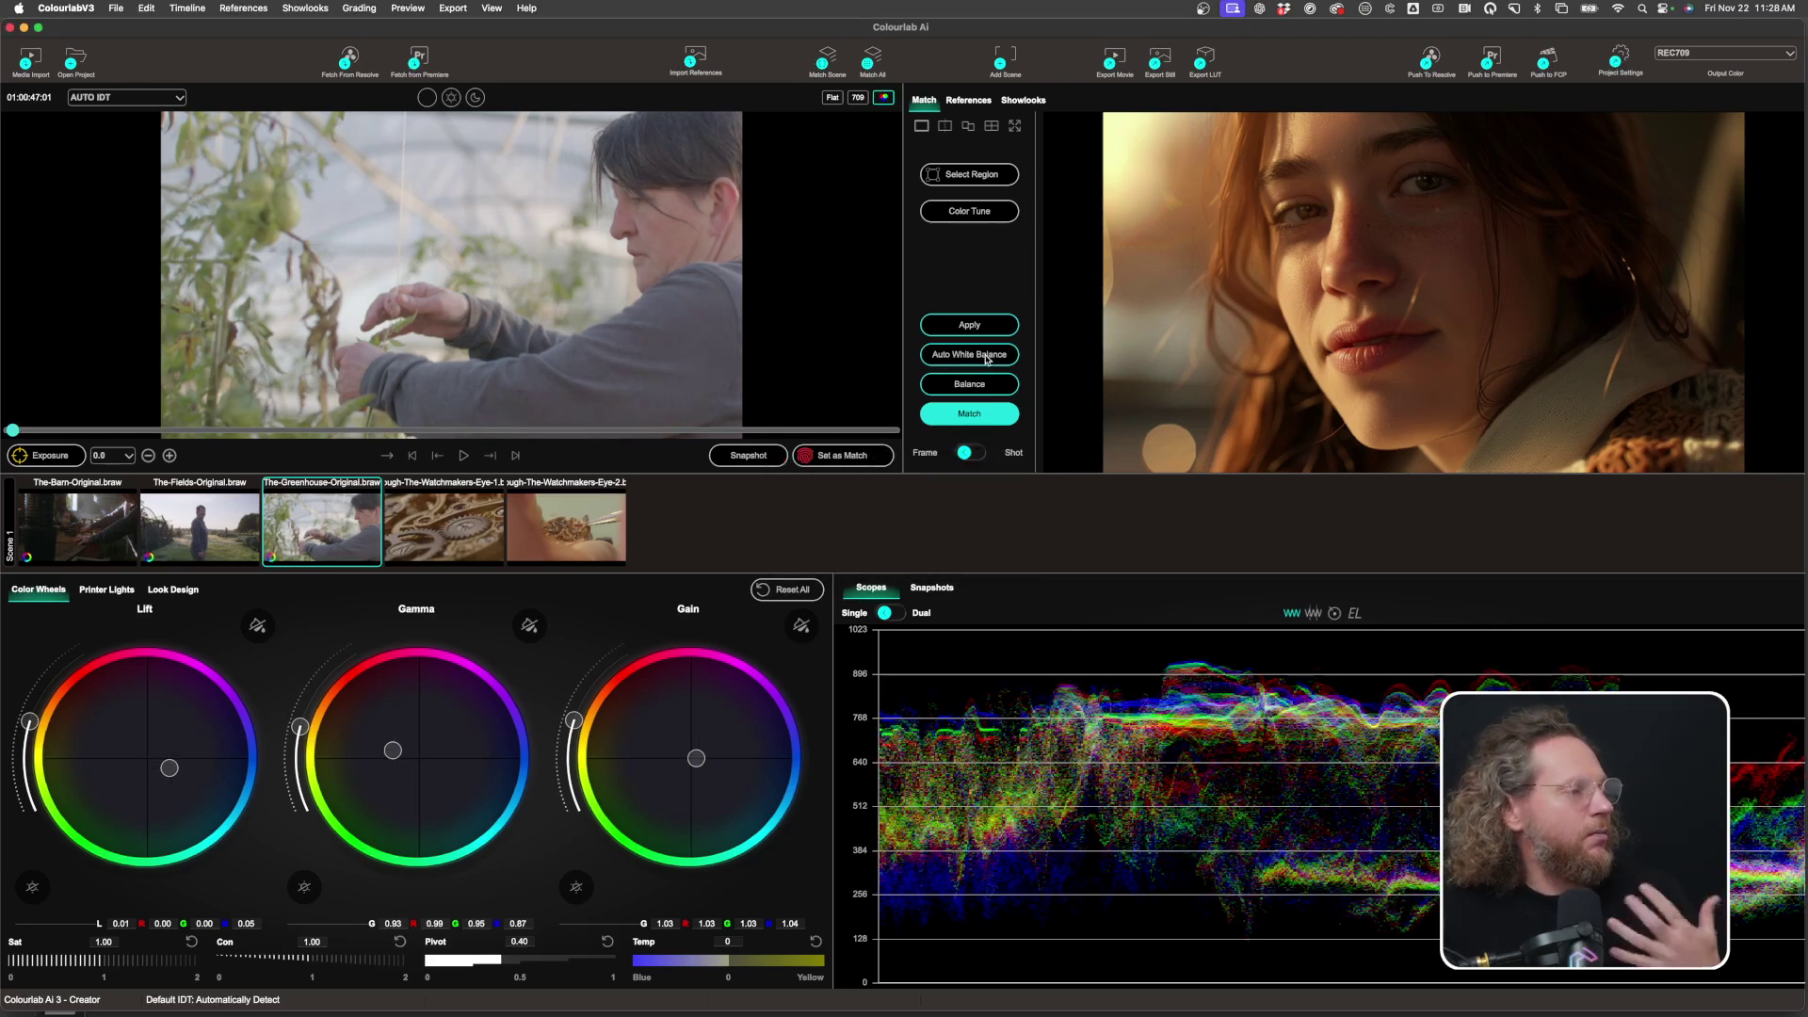
{"action": "left_click", "coordinate": [429, 549]}
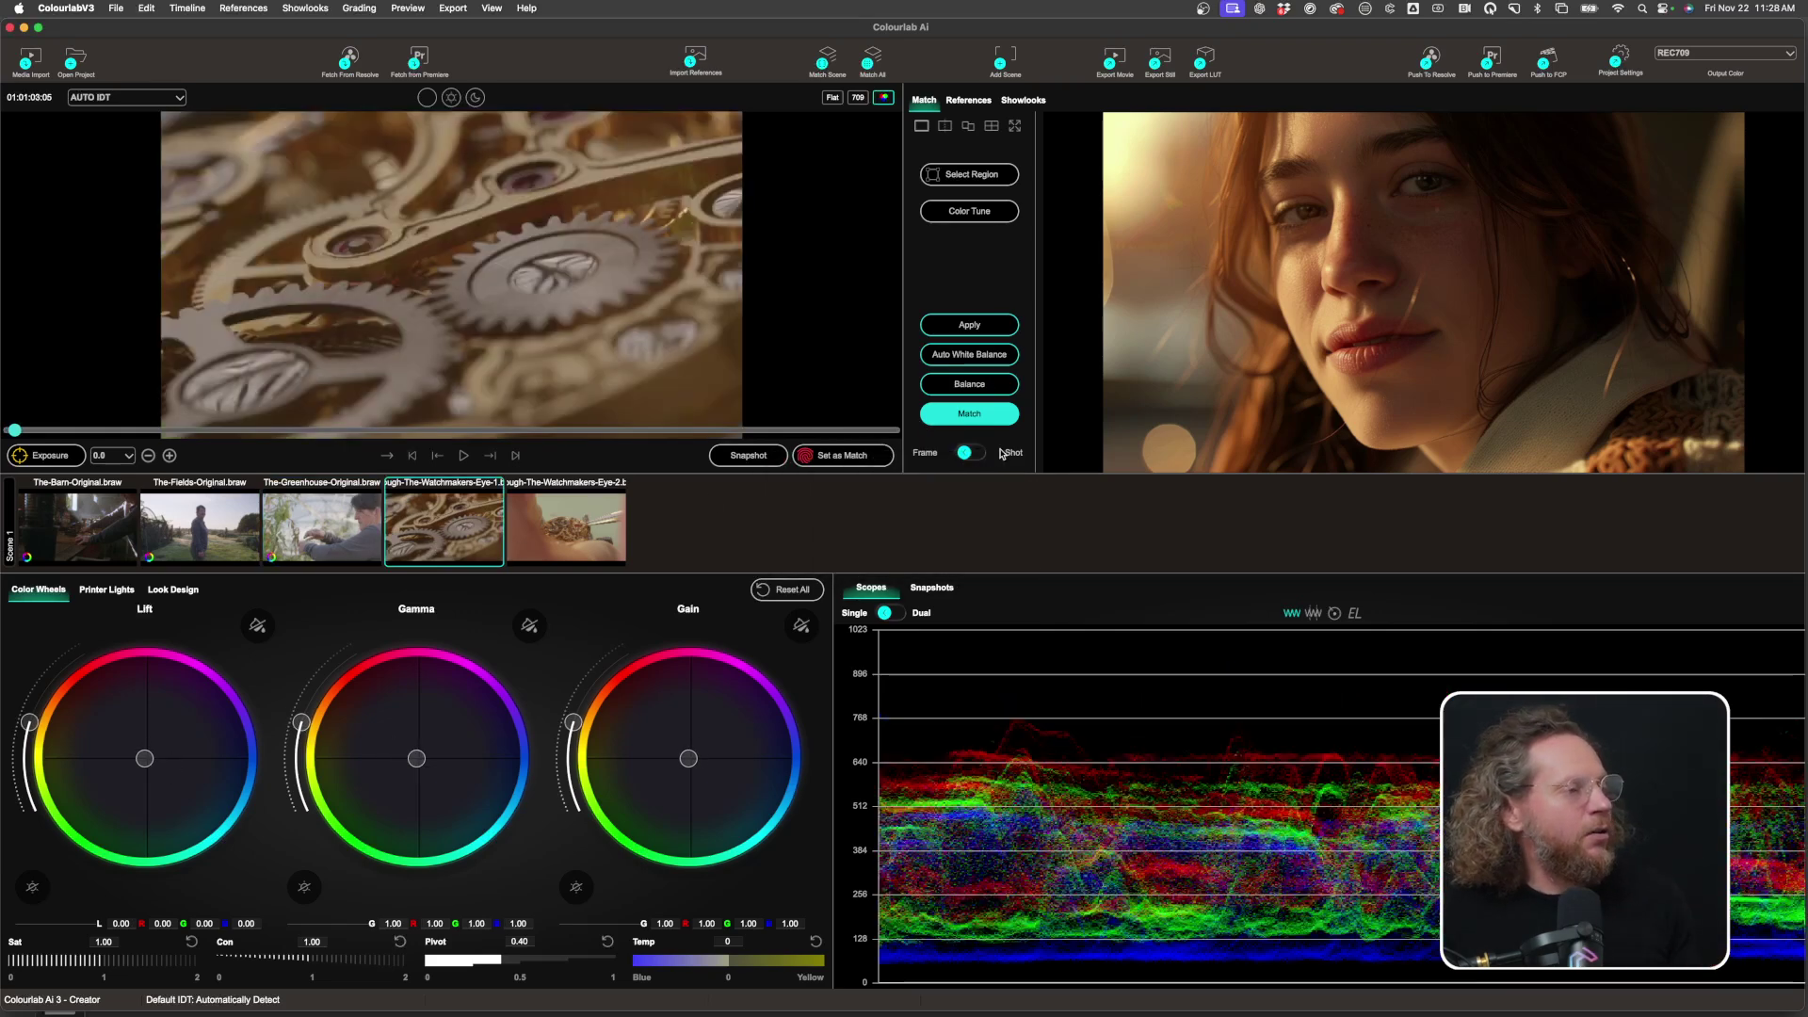
{"action": "left_click", "coordinate": [982, 356]}
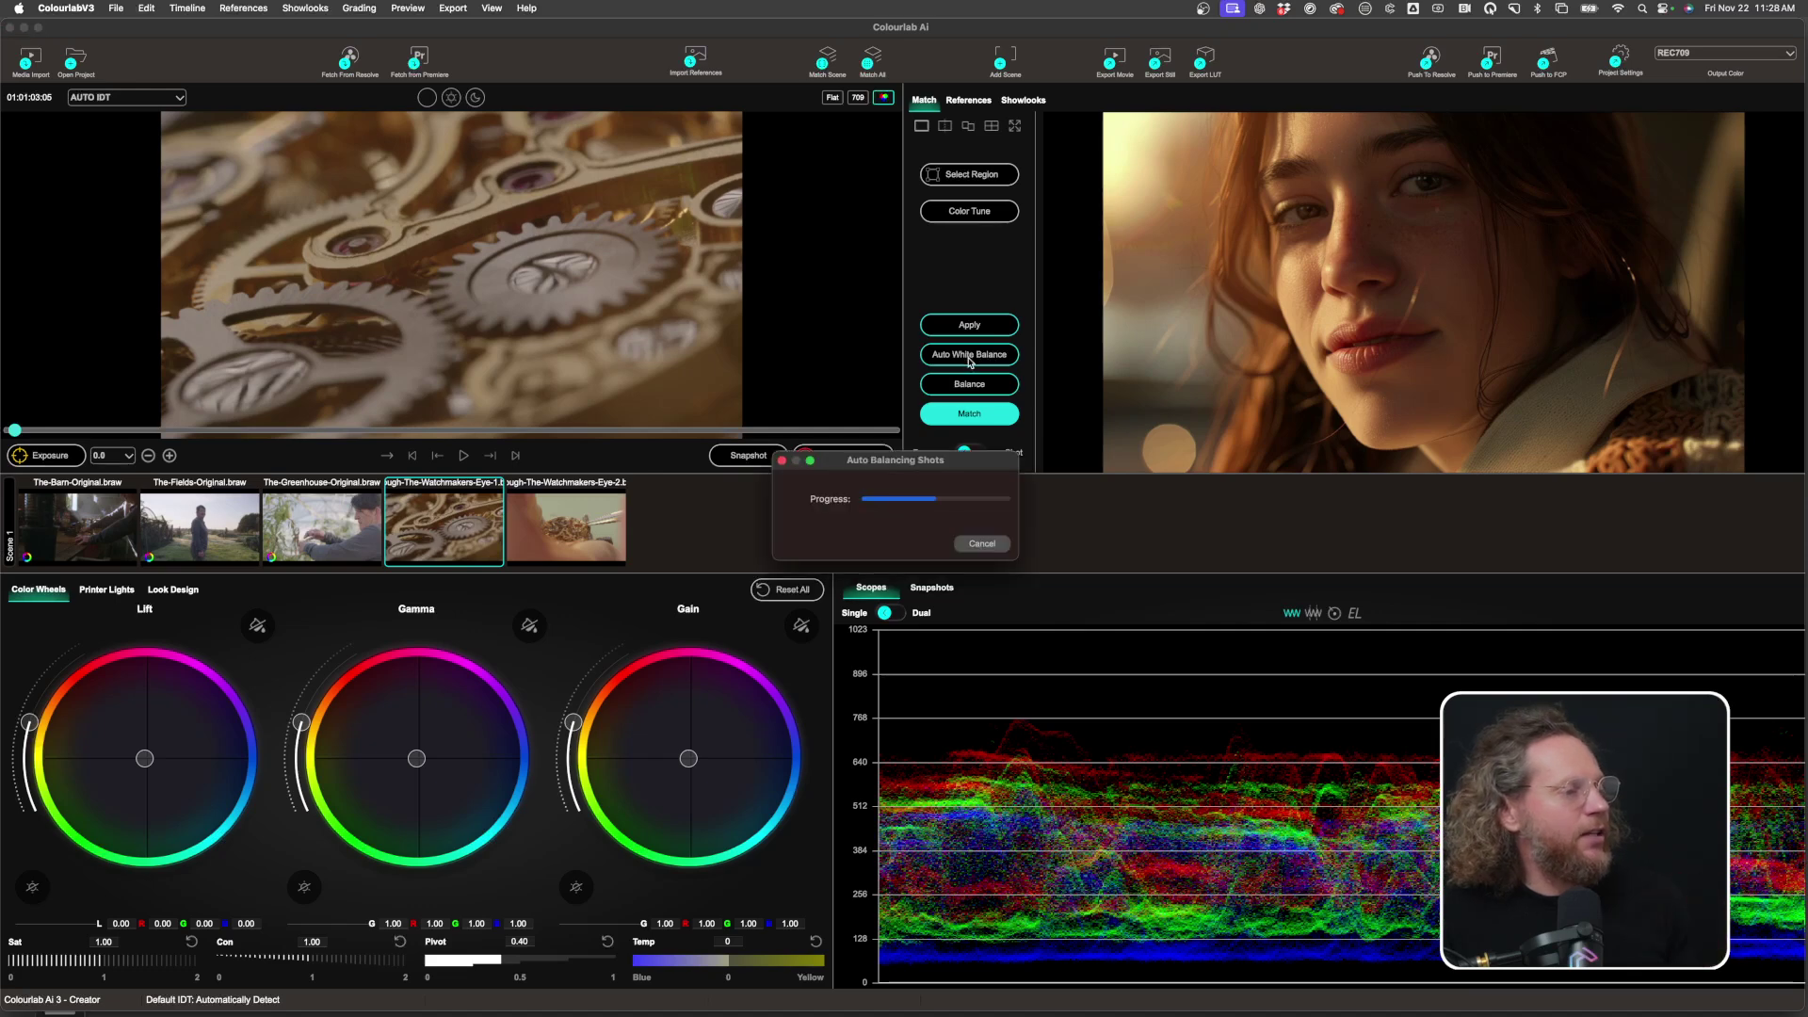
{"action": "left_click", "coordinate": [623, 530]}
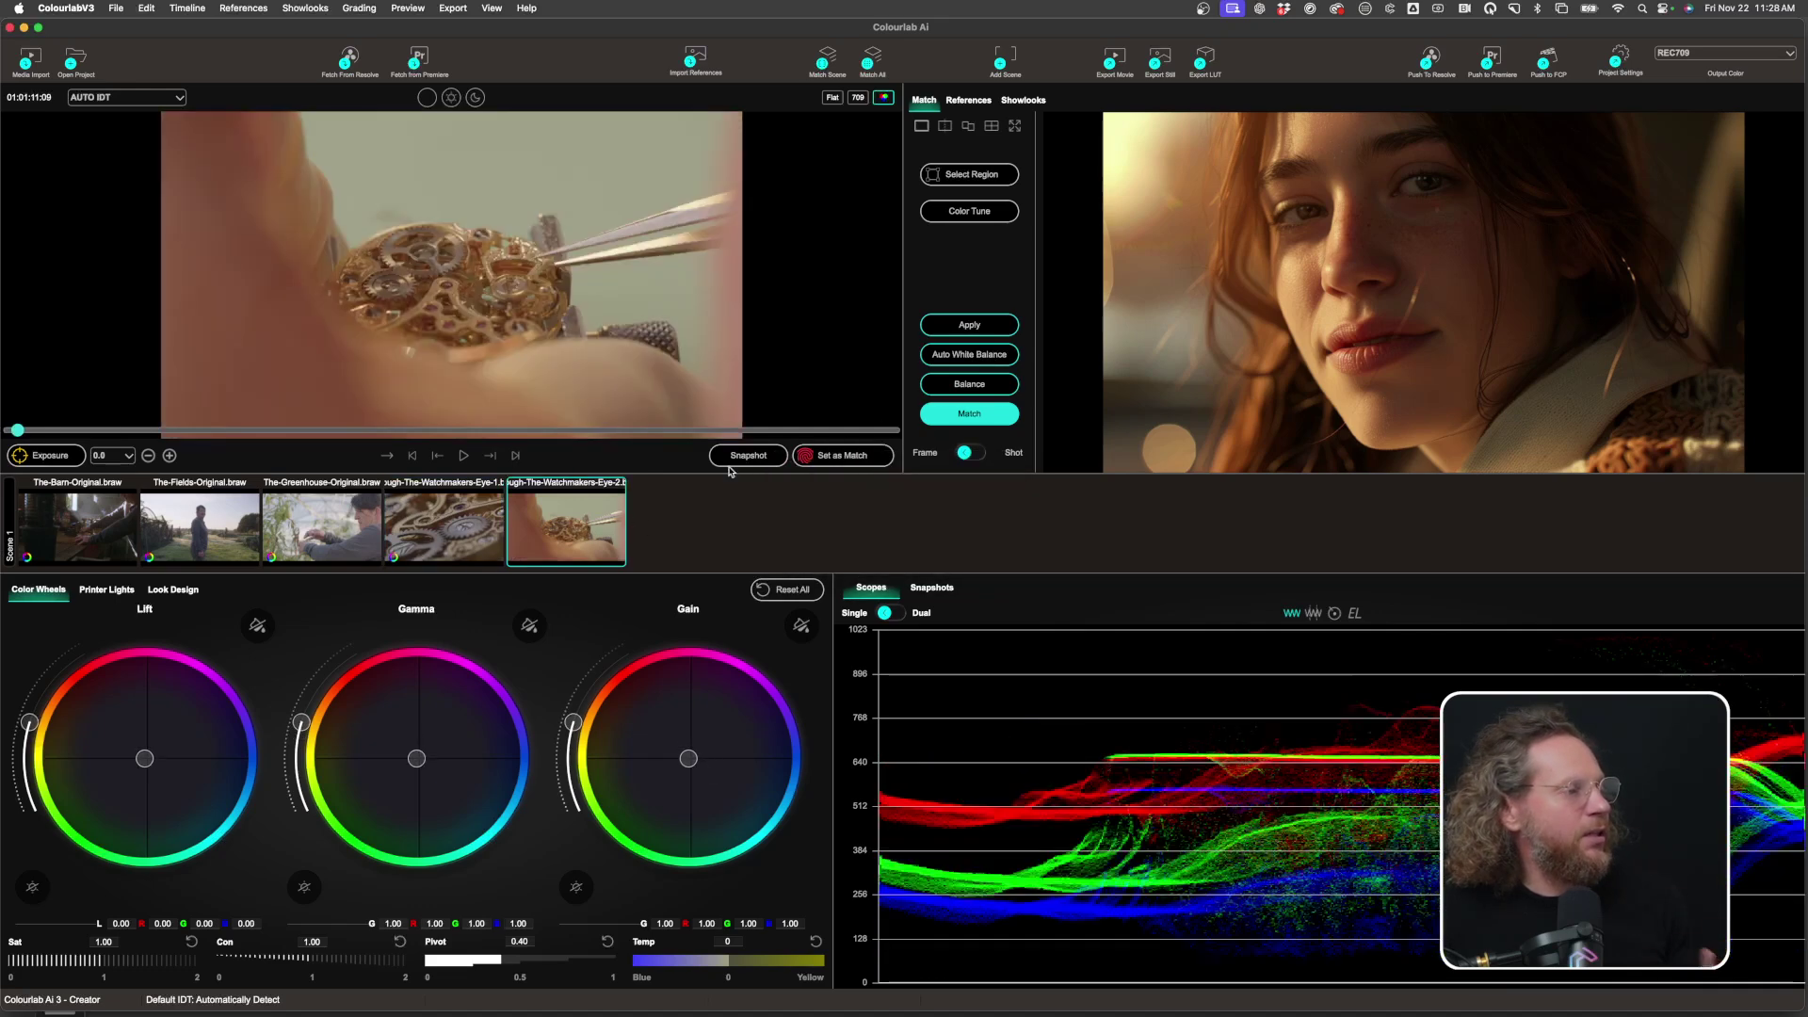
{"action": "left_click", "coordinate": [979, 358]}
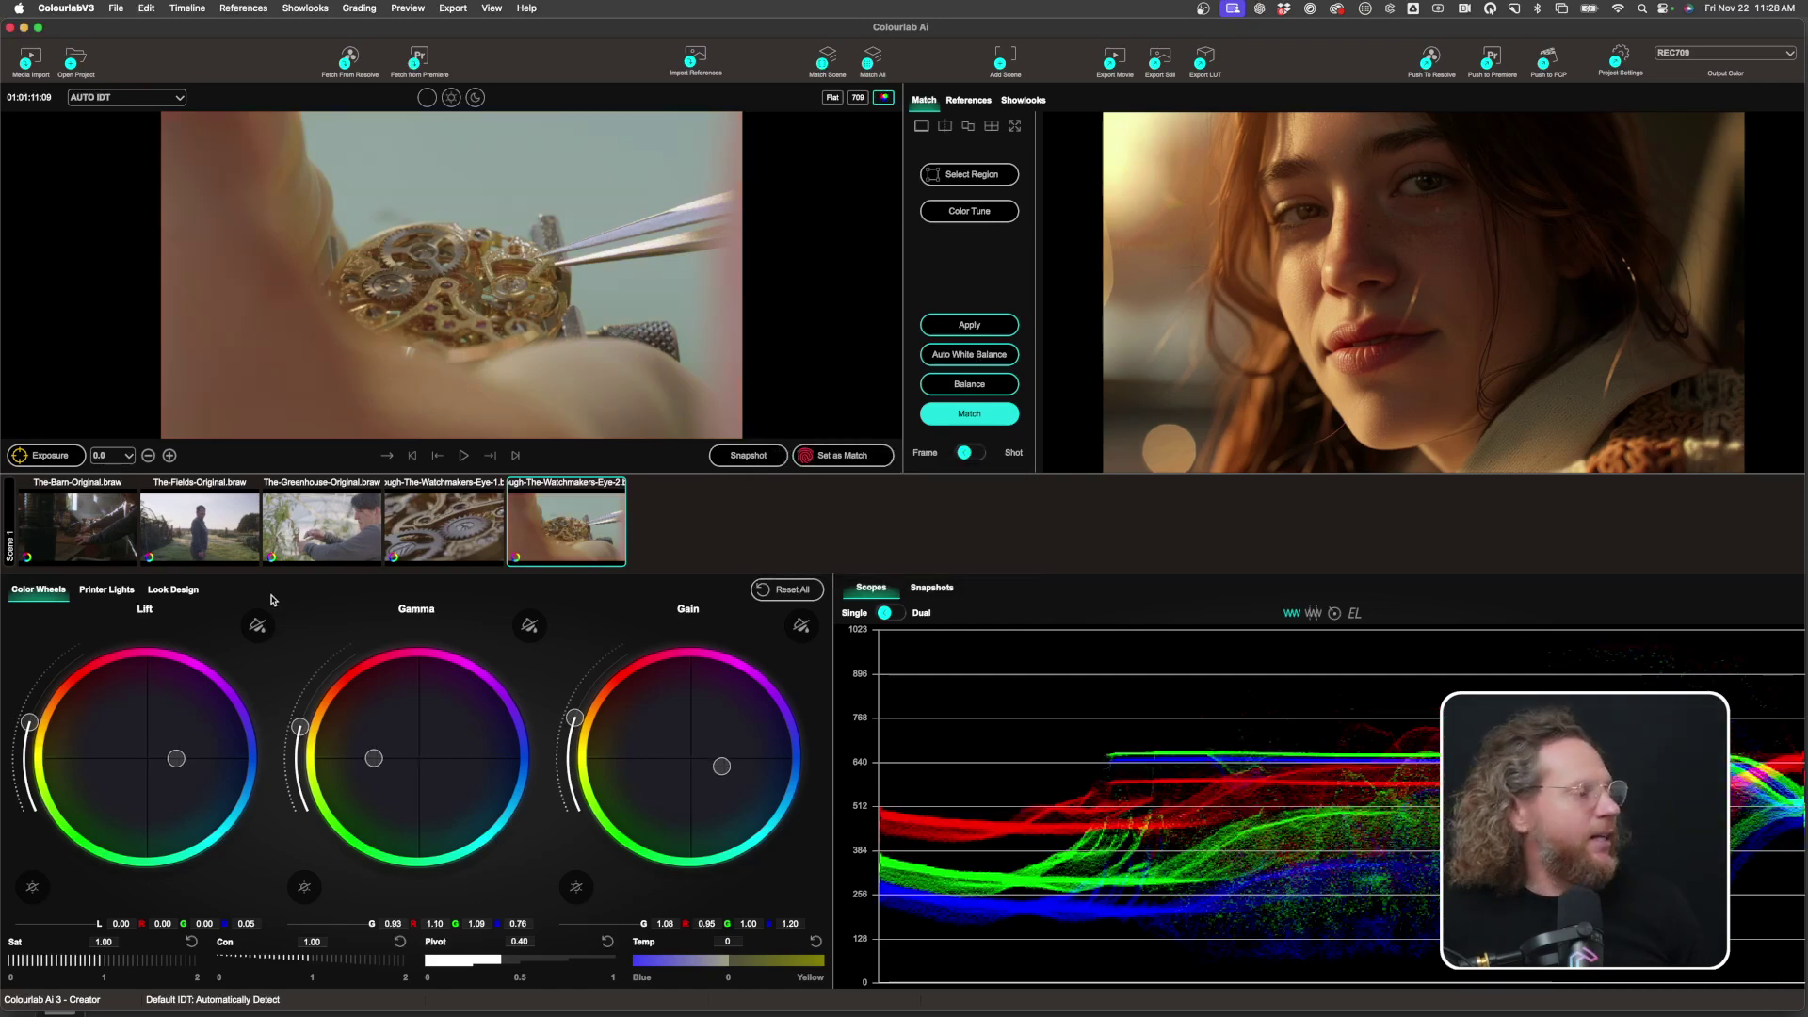
Nudge the watch clip's exposure up and down to compare brightness on the waveform
{"action": "left_click", "coordinate": [171, 457]}
{"action": "left_click", "coordinate": [148, 456]}
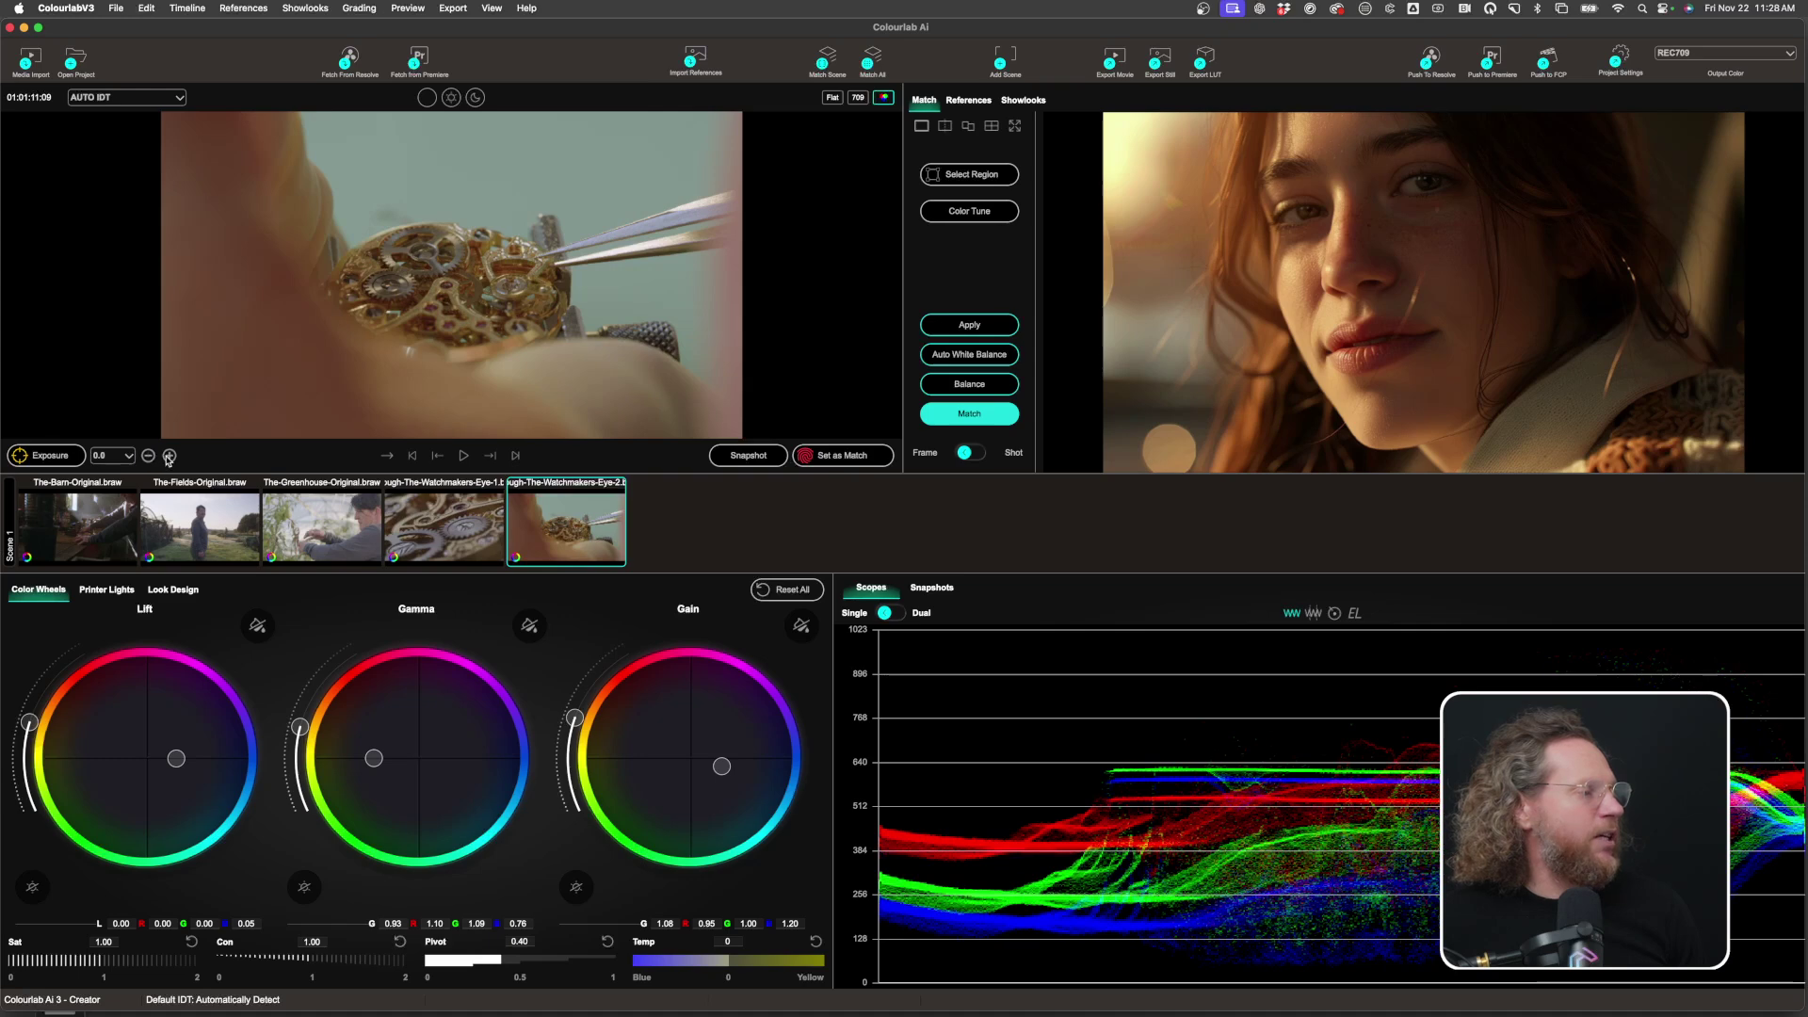
{"action": "left_click", "coordinate": [169, 455]}
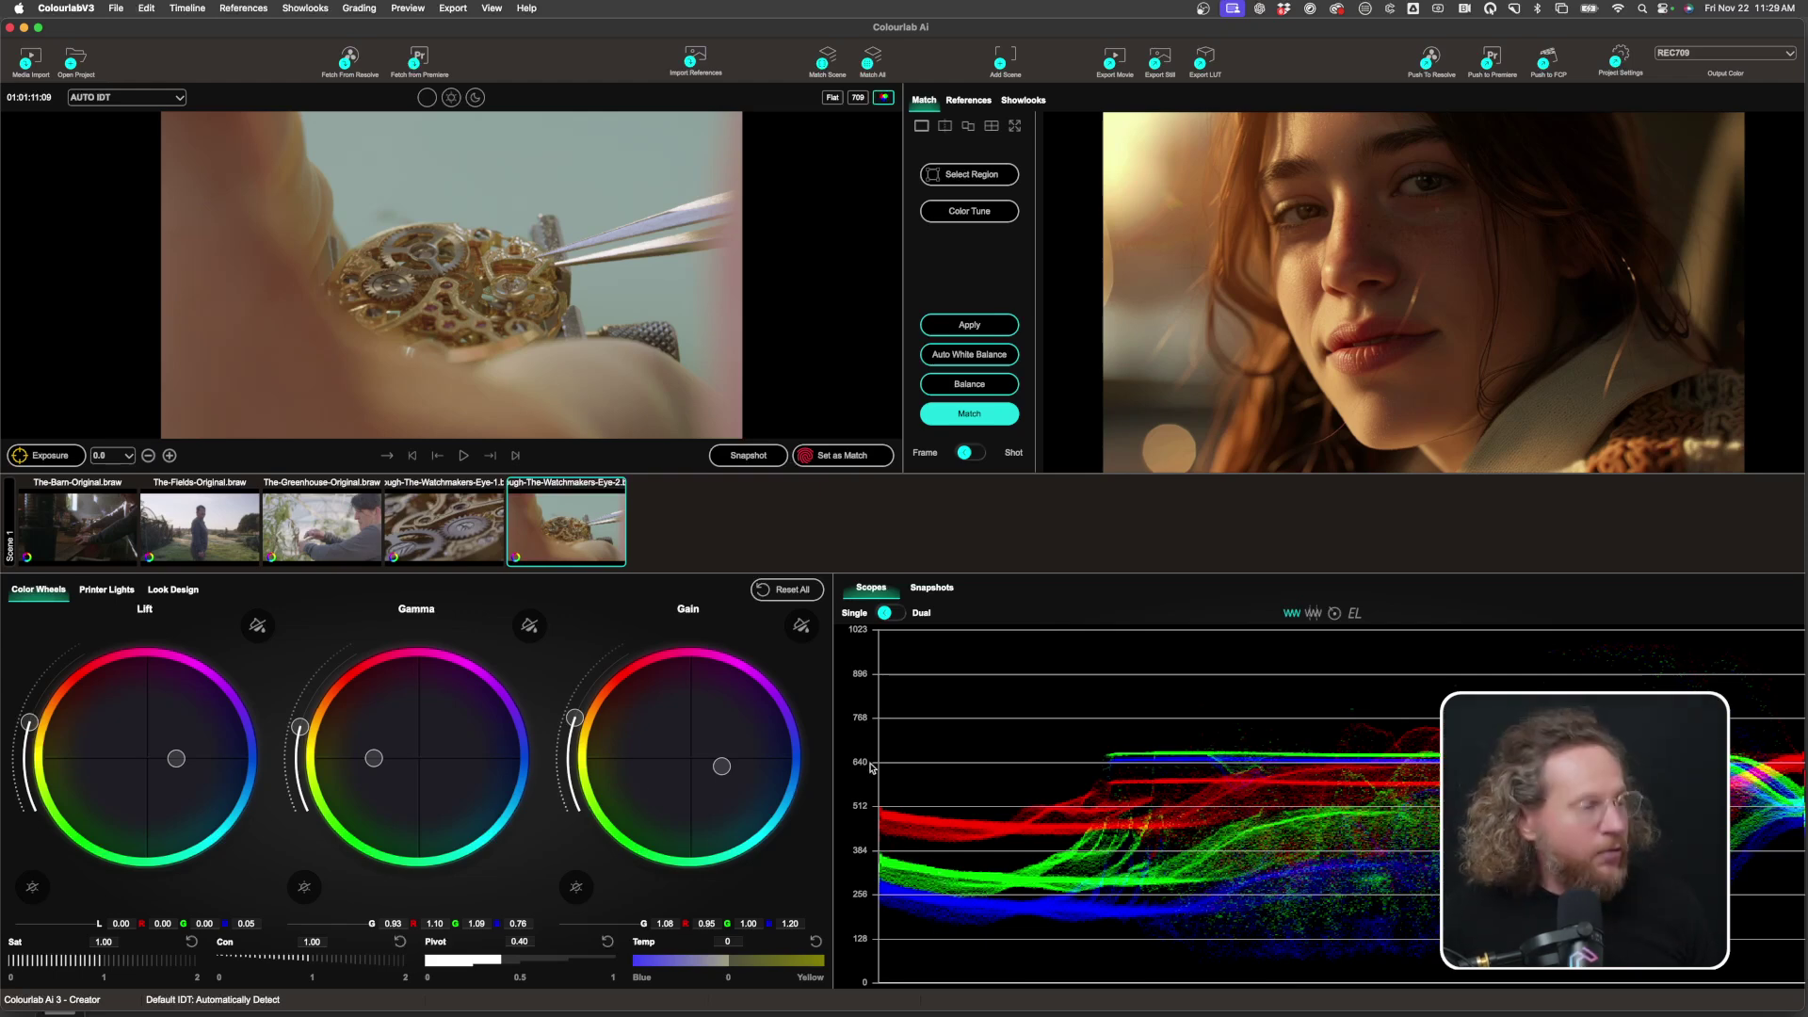
In Snapshots, create a Balance snapshot and a Style snapshot matched to the reference portrait
{"action": "left_click", "coordinate": [945, 591]}
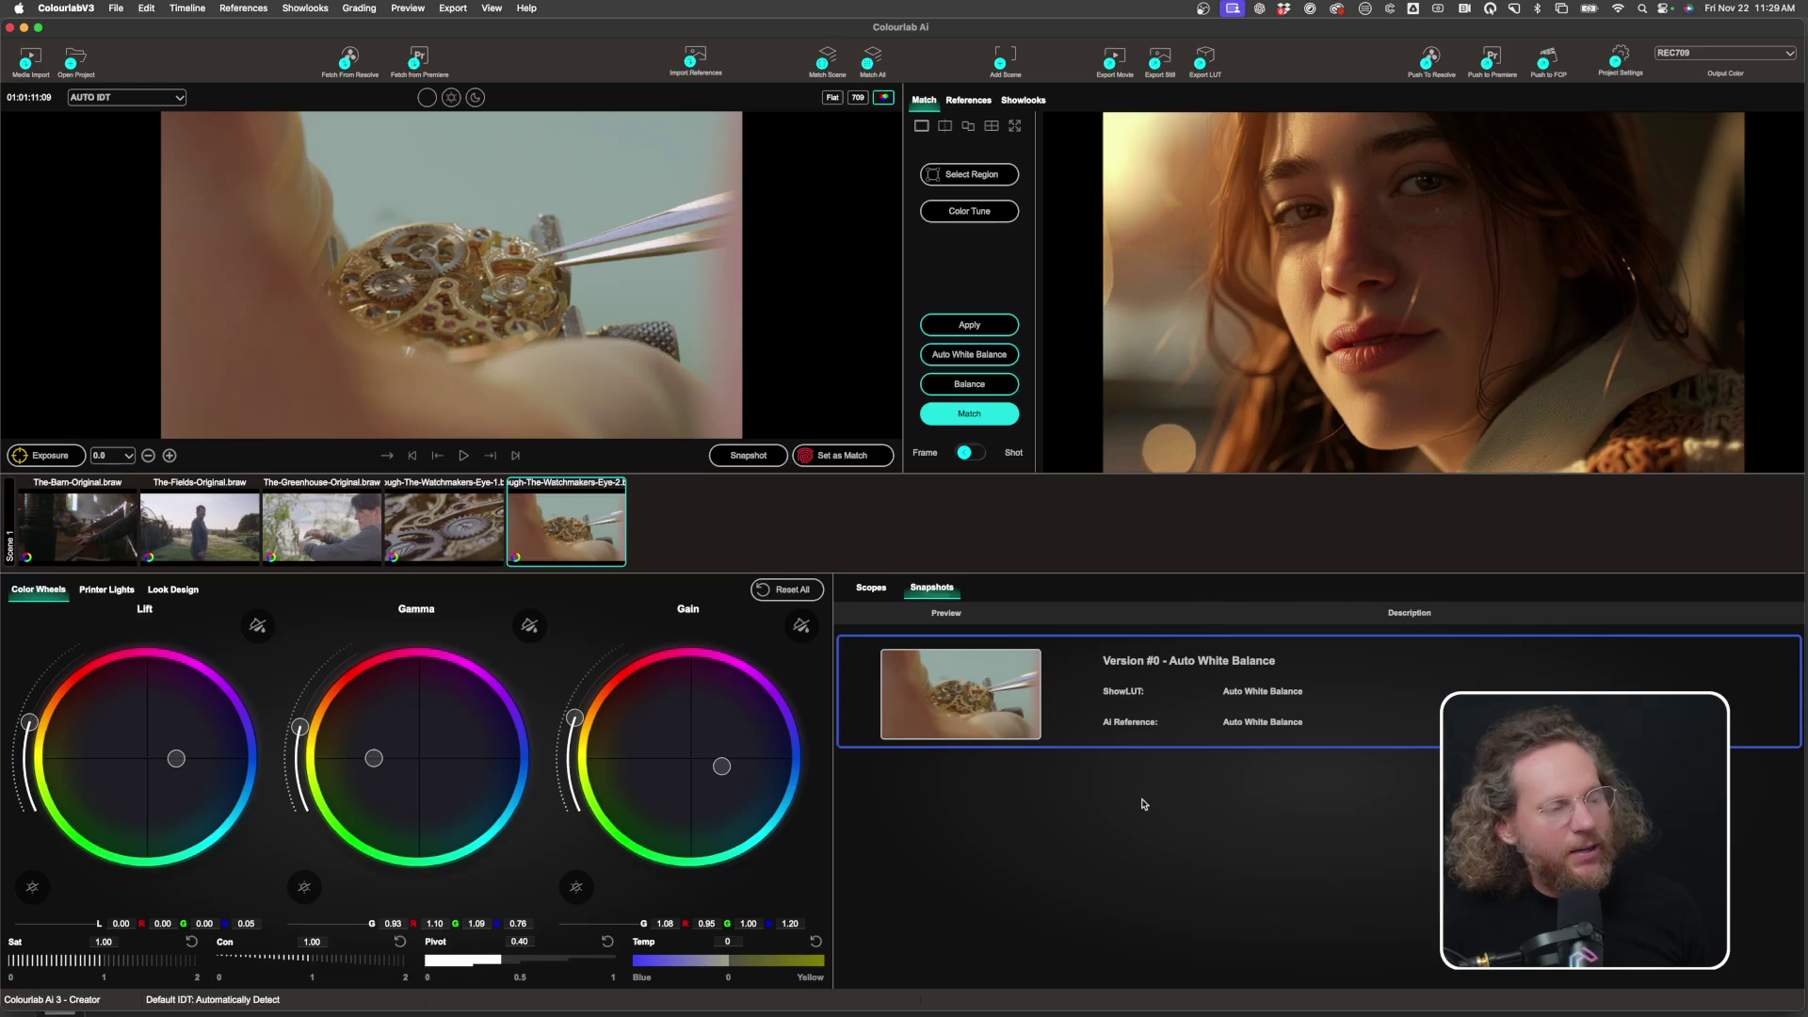
{"action": "left_click", "coordinate": [968, 384]}
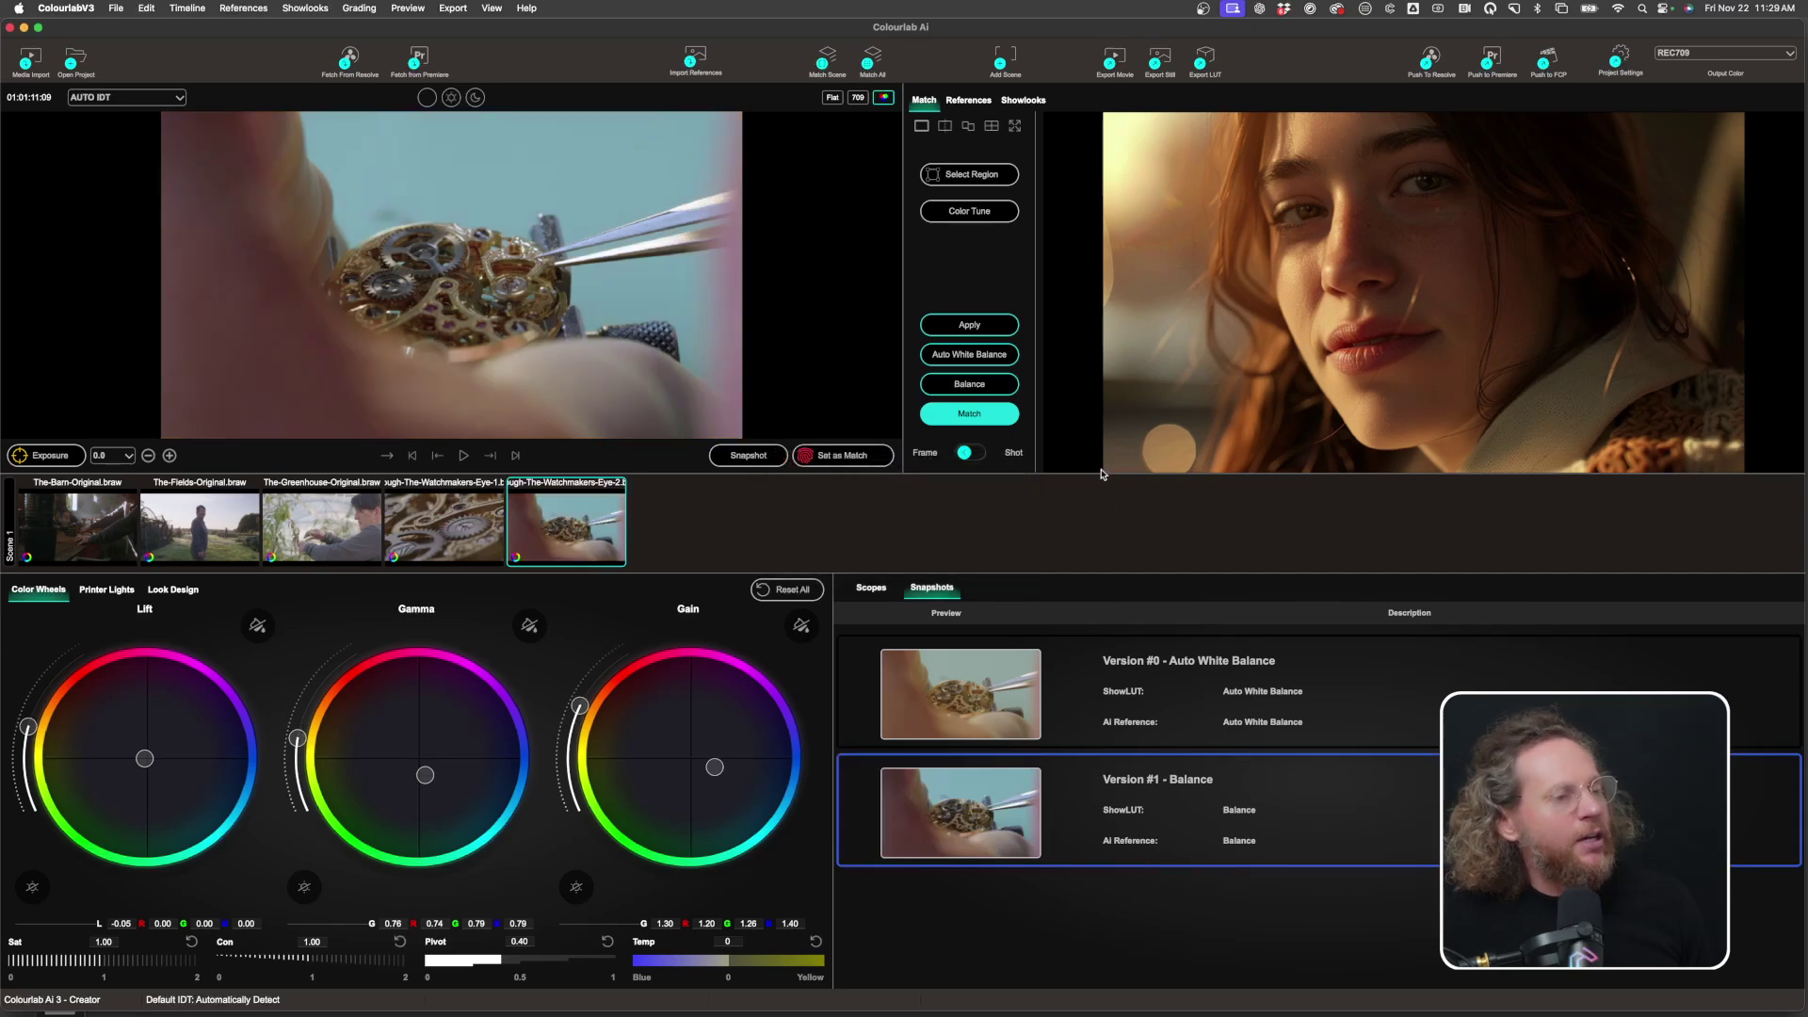
{"action": "left_click", "coordinate": [963, 415]}
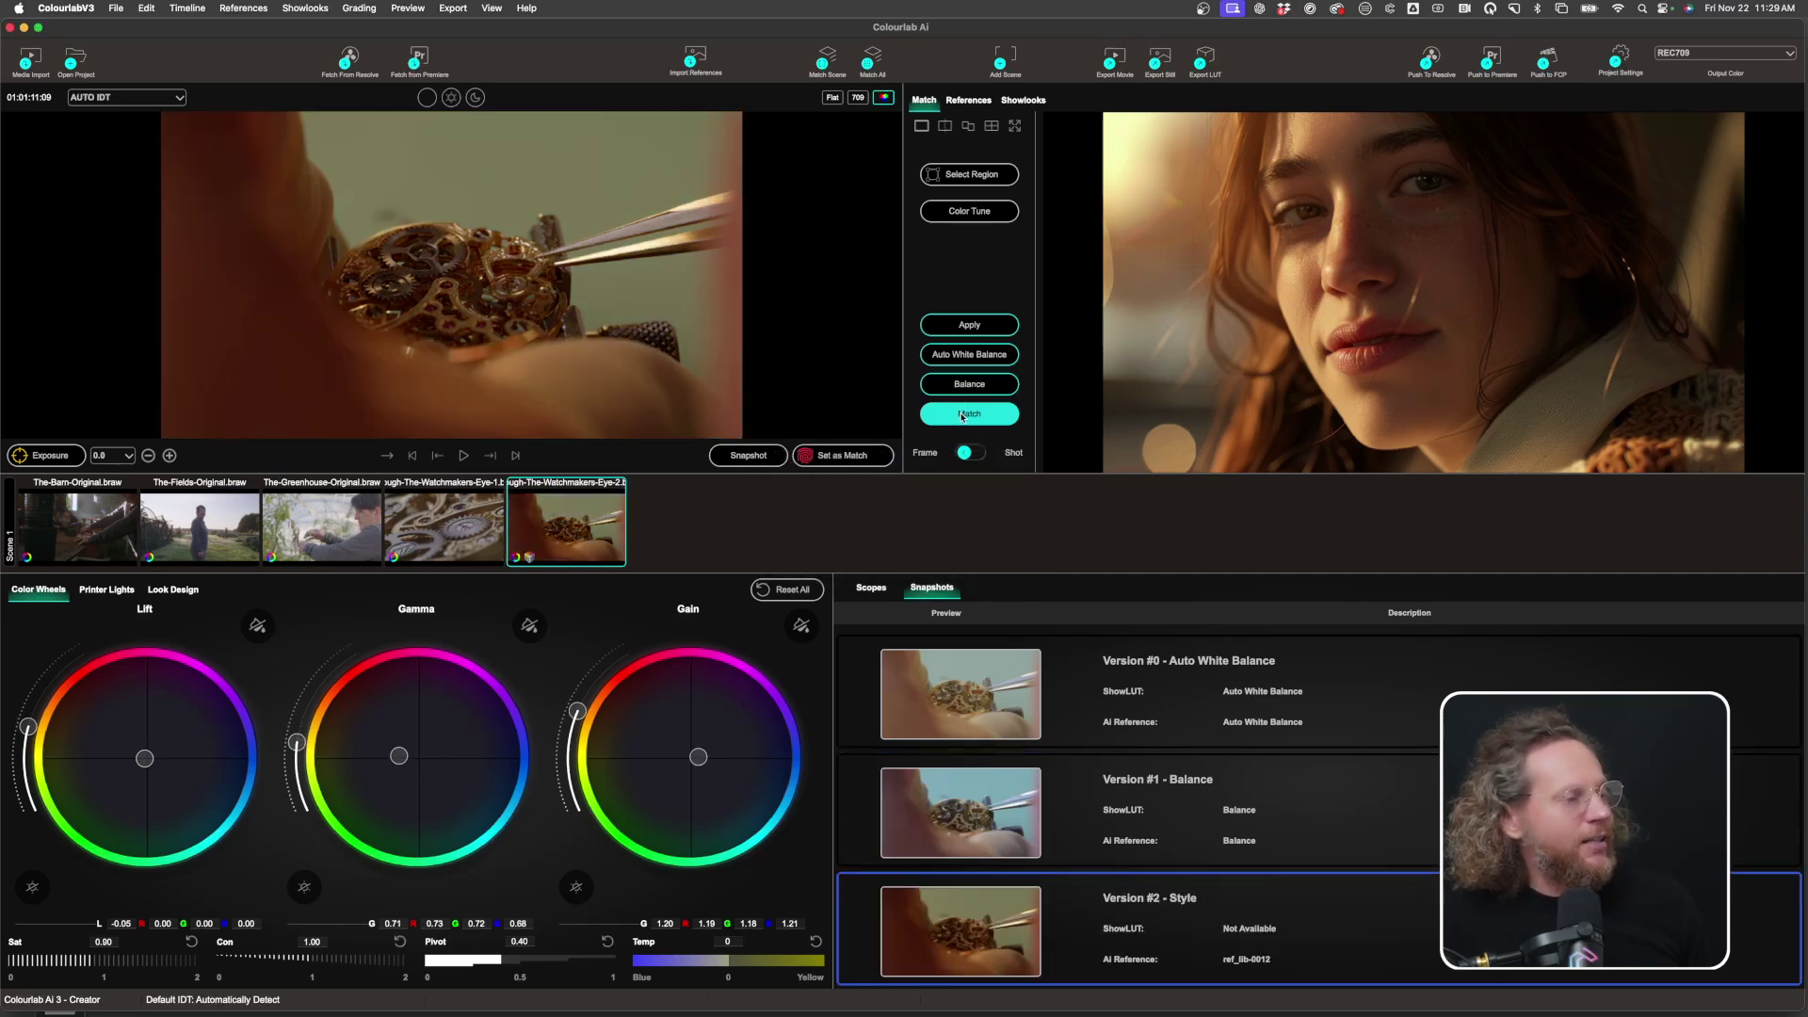
Compare Versions #0, #1 Balance and #2 Style, ending on Version #0 Auto White Balance
{"action": "left_click", "coordinate": [1083, 796]}
{"action": "left_click", "coordinate": [999, 744]}
{"action": "left_click", "coordinate": [997, 843]}
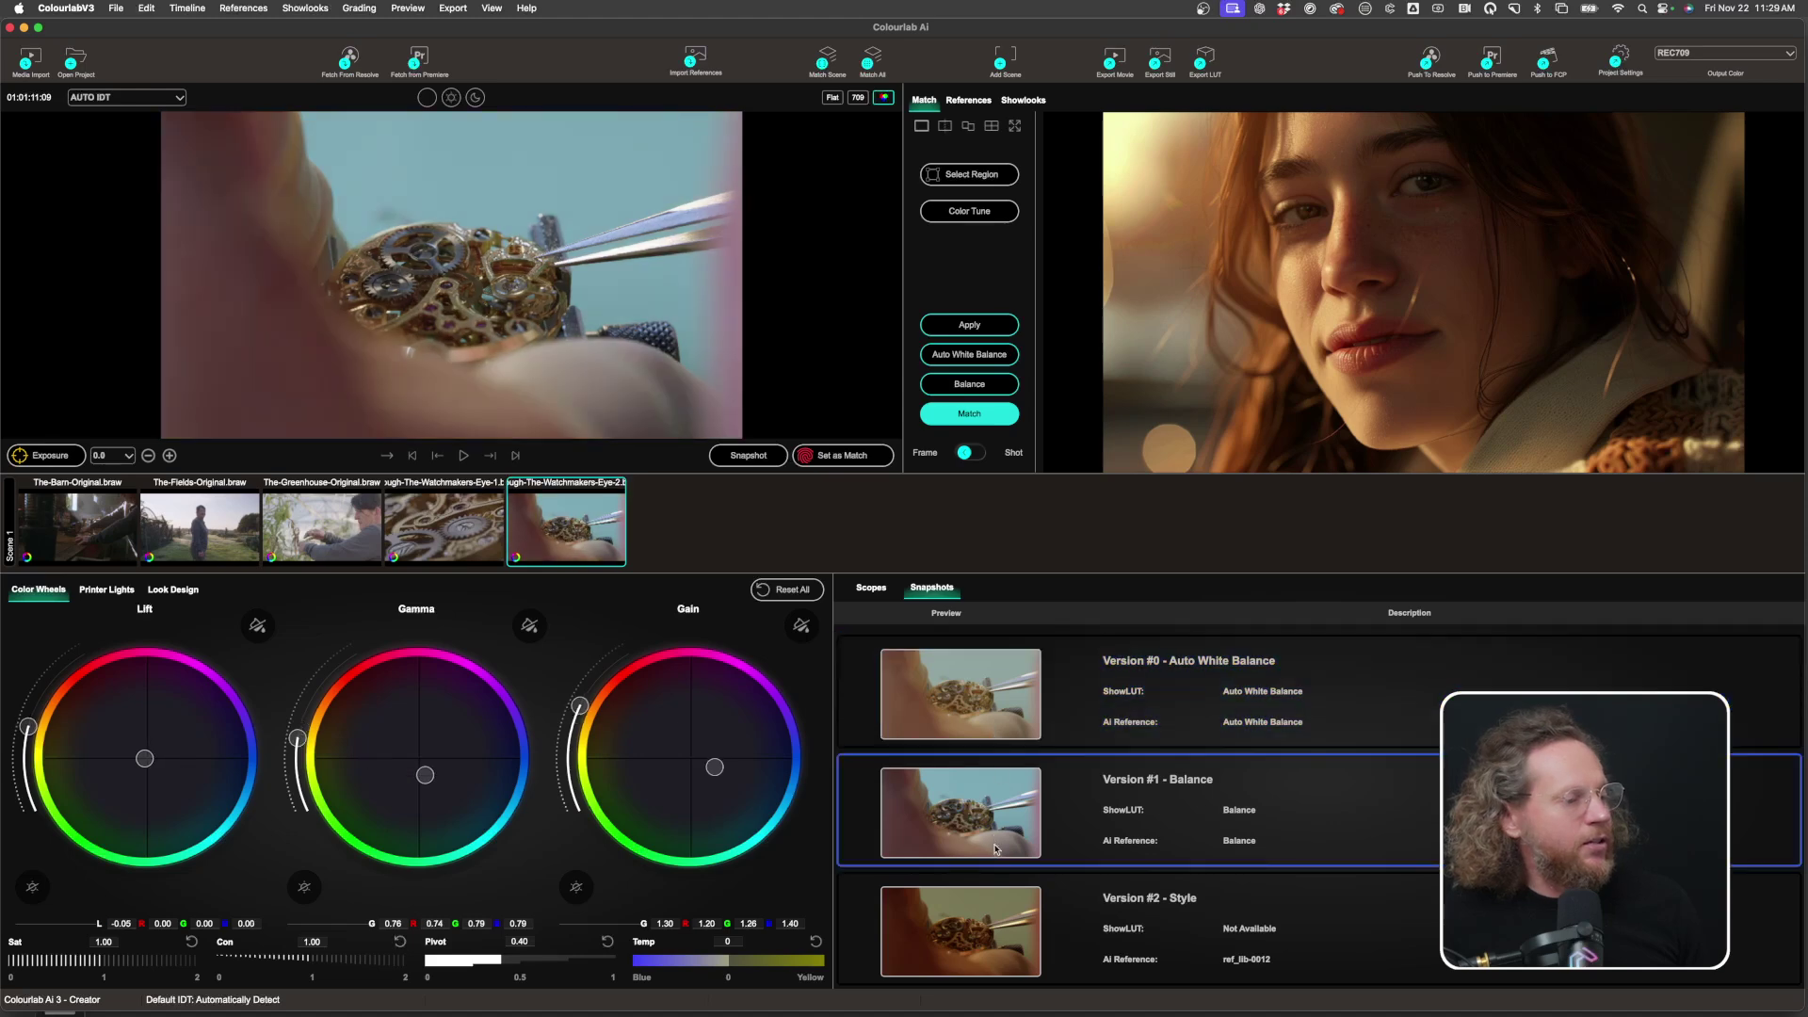
{"action": "left_click", "coordinate": [987, 932]}
{"action": "left_click", "coordinate": [966, 710]}
{"action": "left_click", "coordinate": [979, 814]}
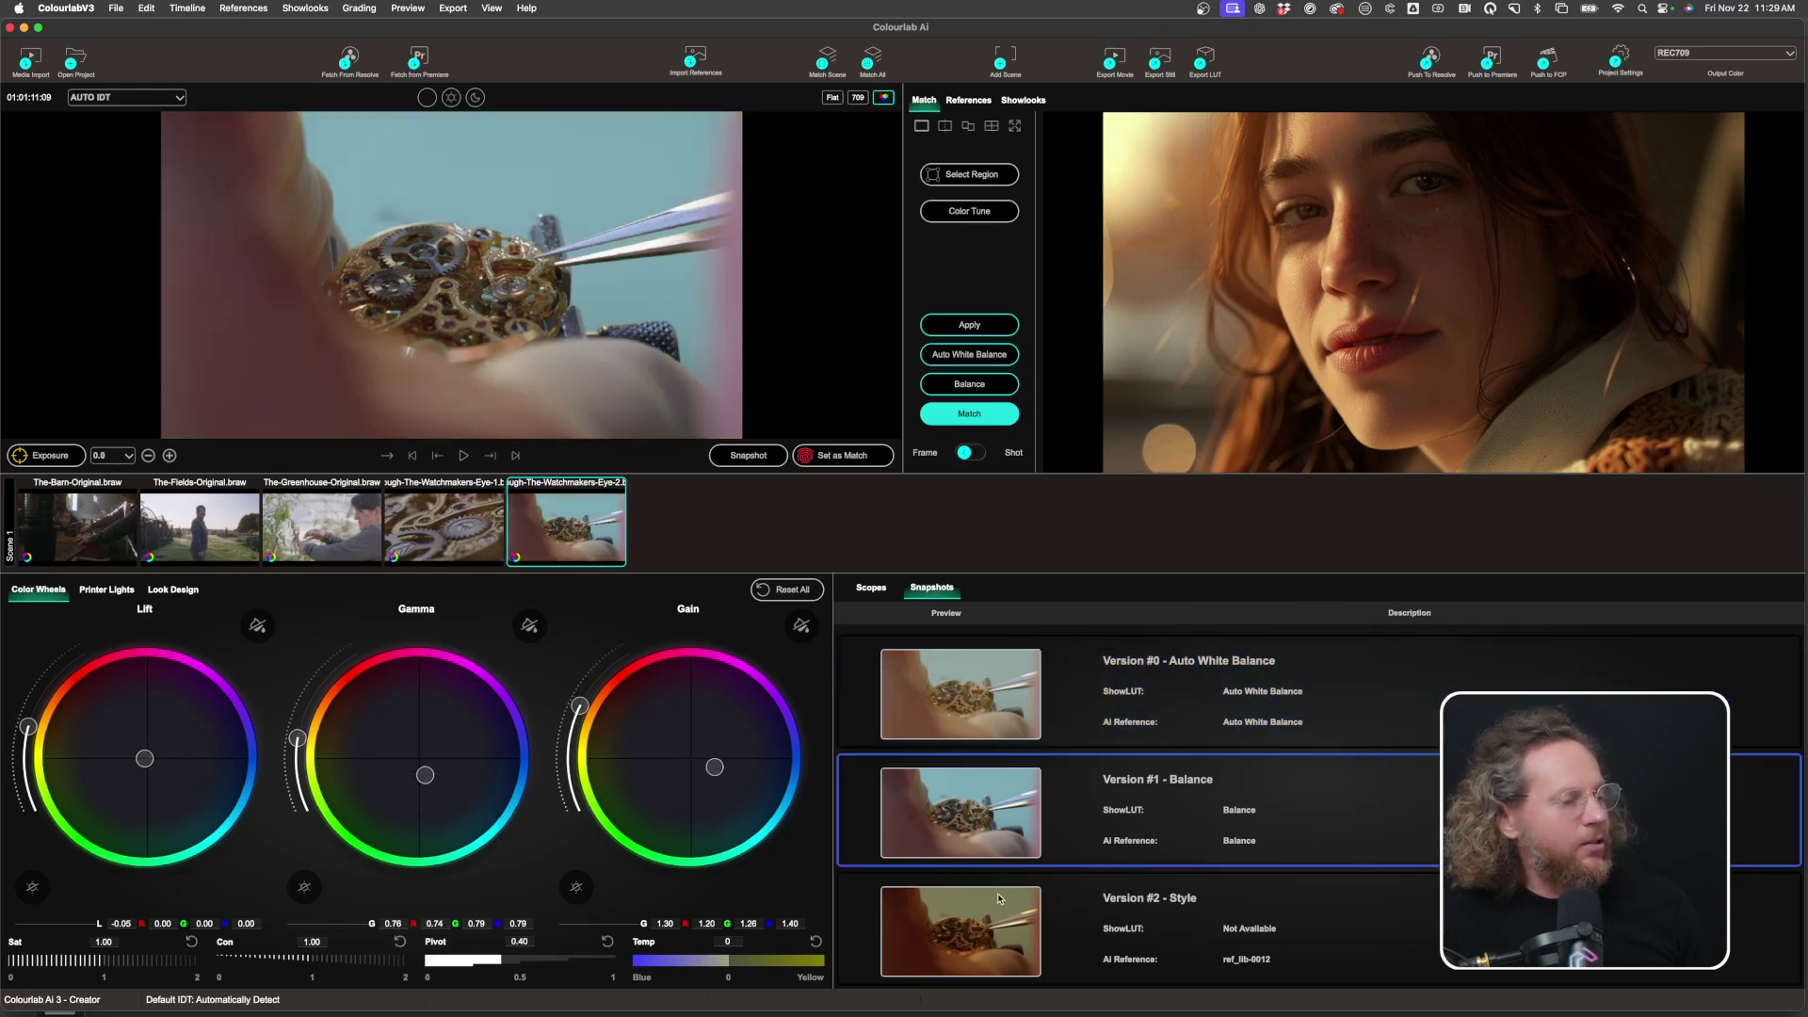
{"action": "left_click", "coordinate": [1000, 928]}
{"action": "left_click", "coordinate": [956, 722]}
{"action": "left_click", "coordinate": [972, 816]}
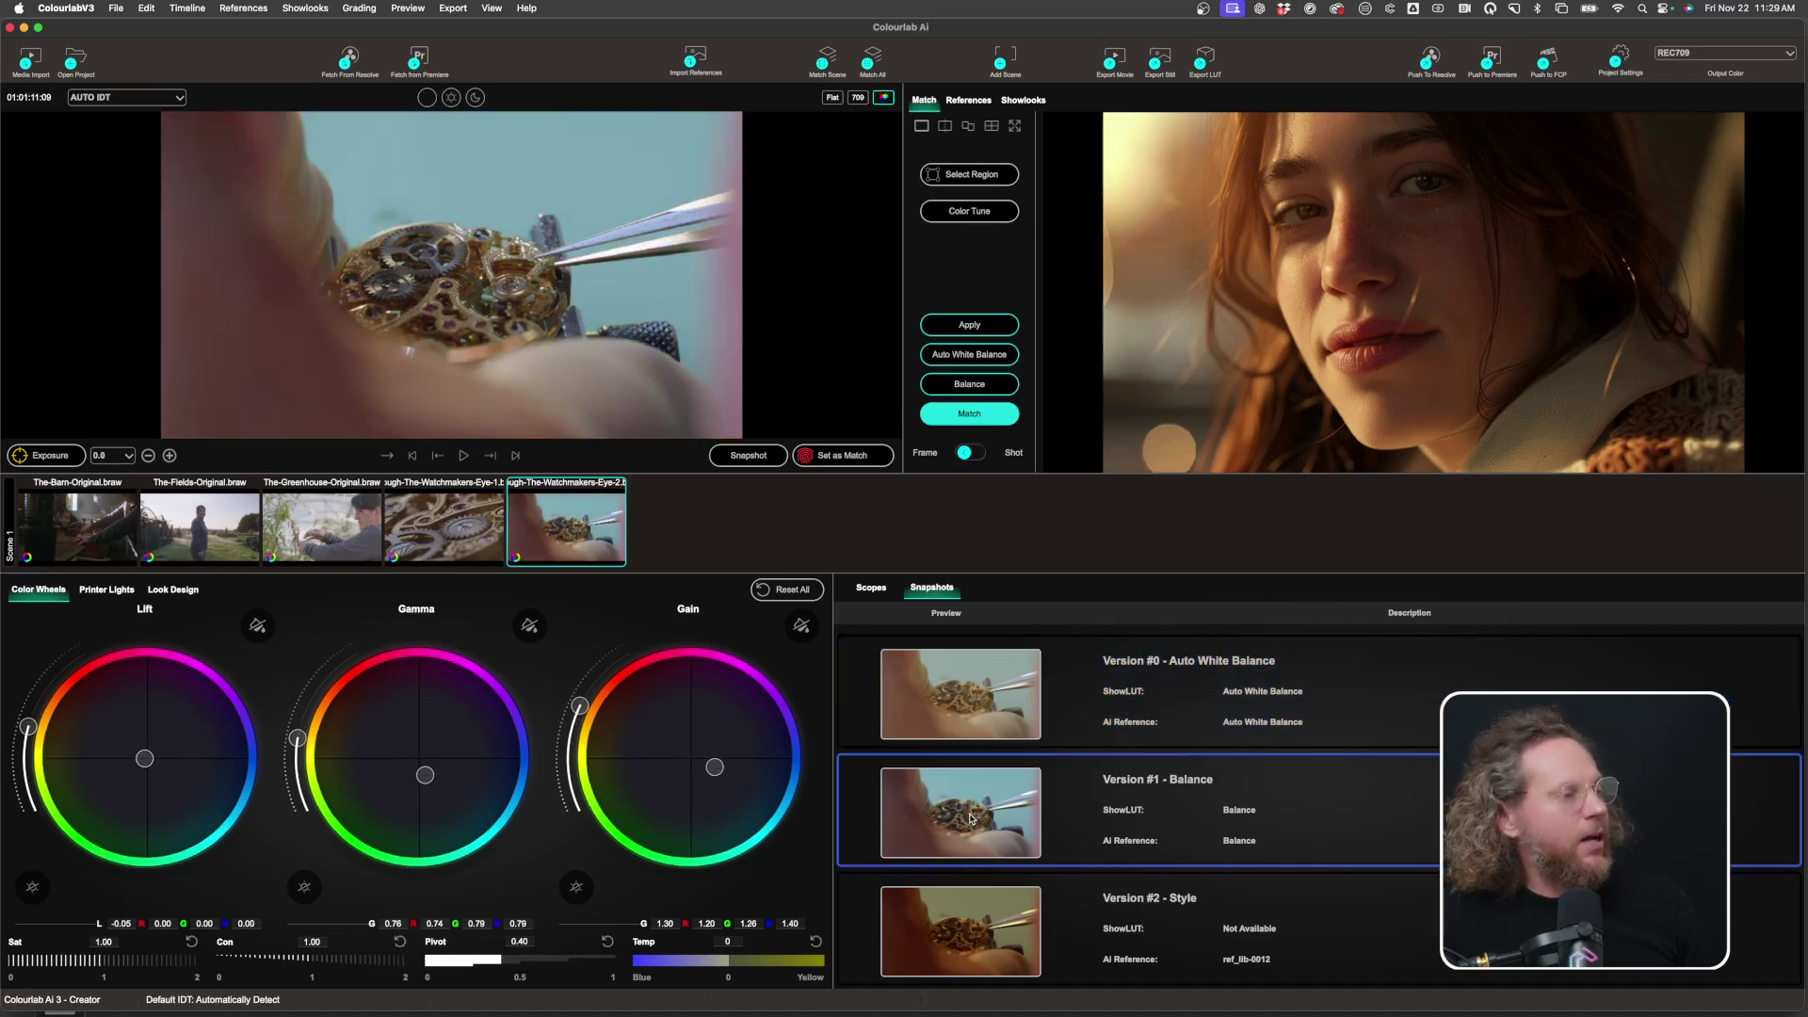
{"action": "left_click", "coordinate": [959, 721]}
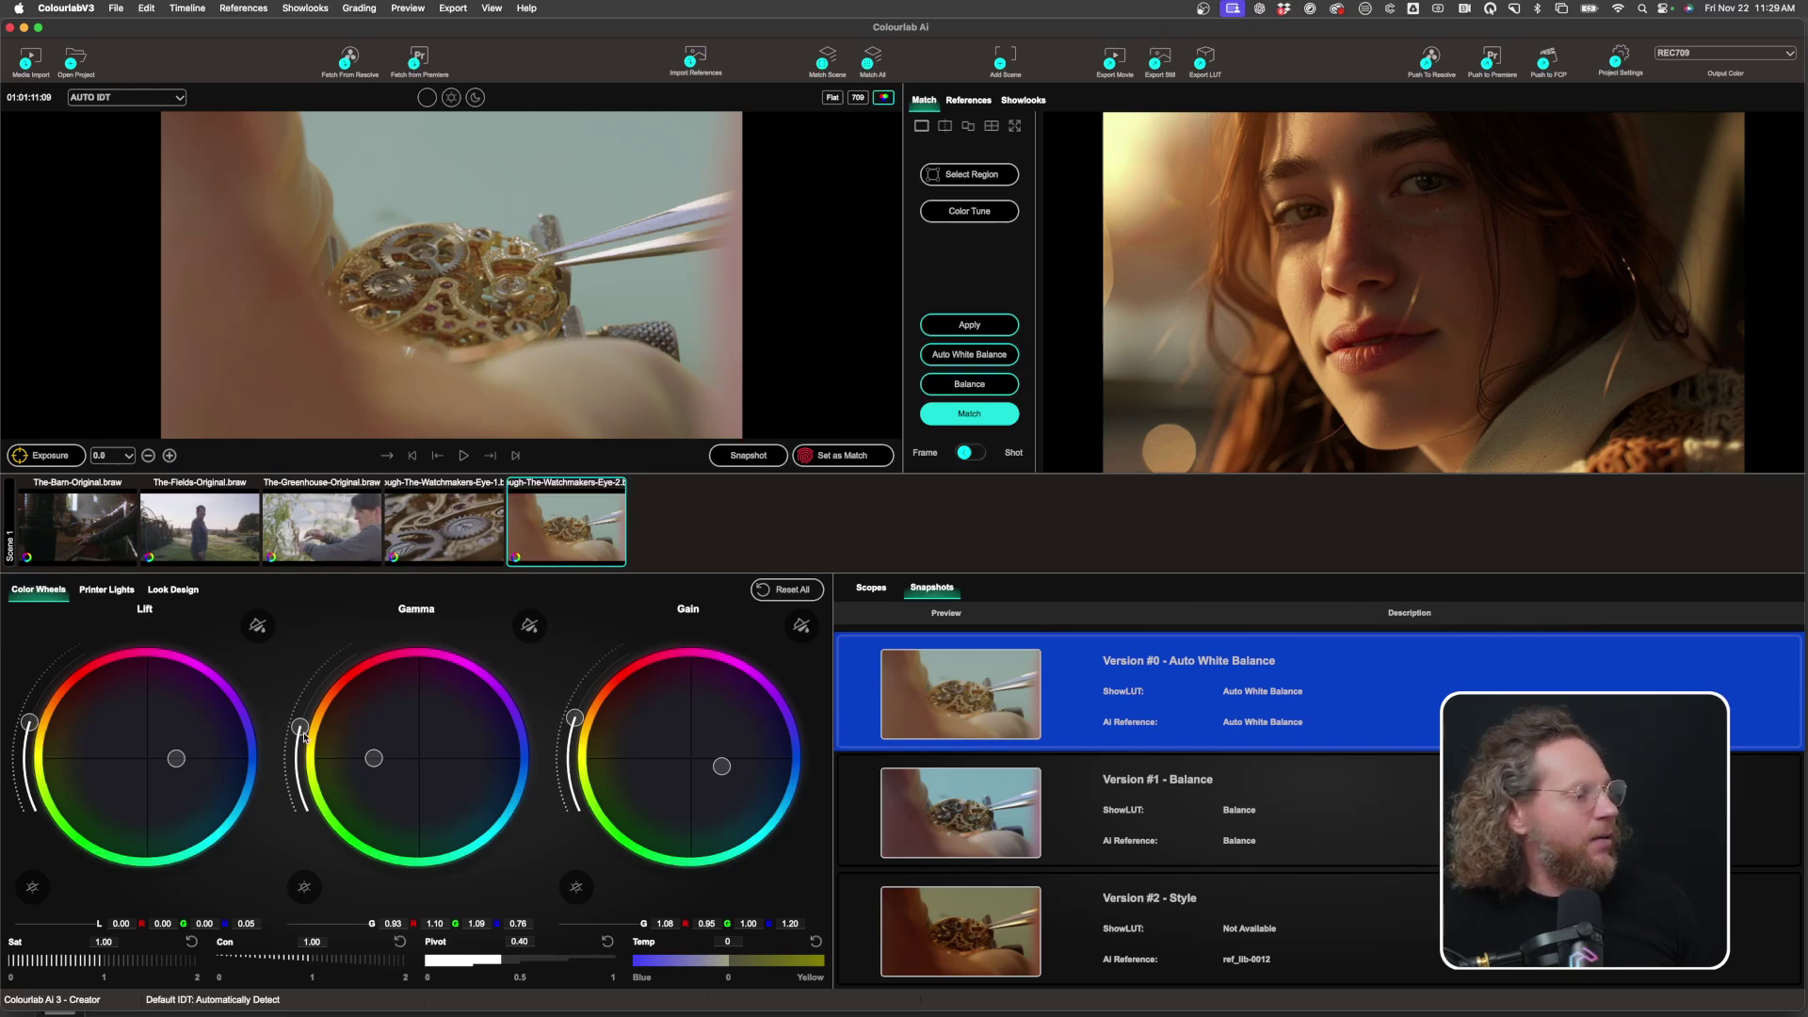
Lower gamma and raise gain on the watch clip, saving the result as snapshot Version #3
{"action": "left_click_drag", "start_coordinate": [303, 731], "coordinate": [298, 732]}
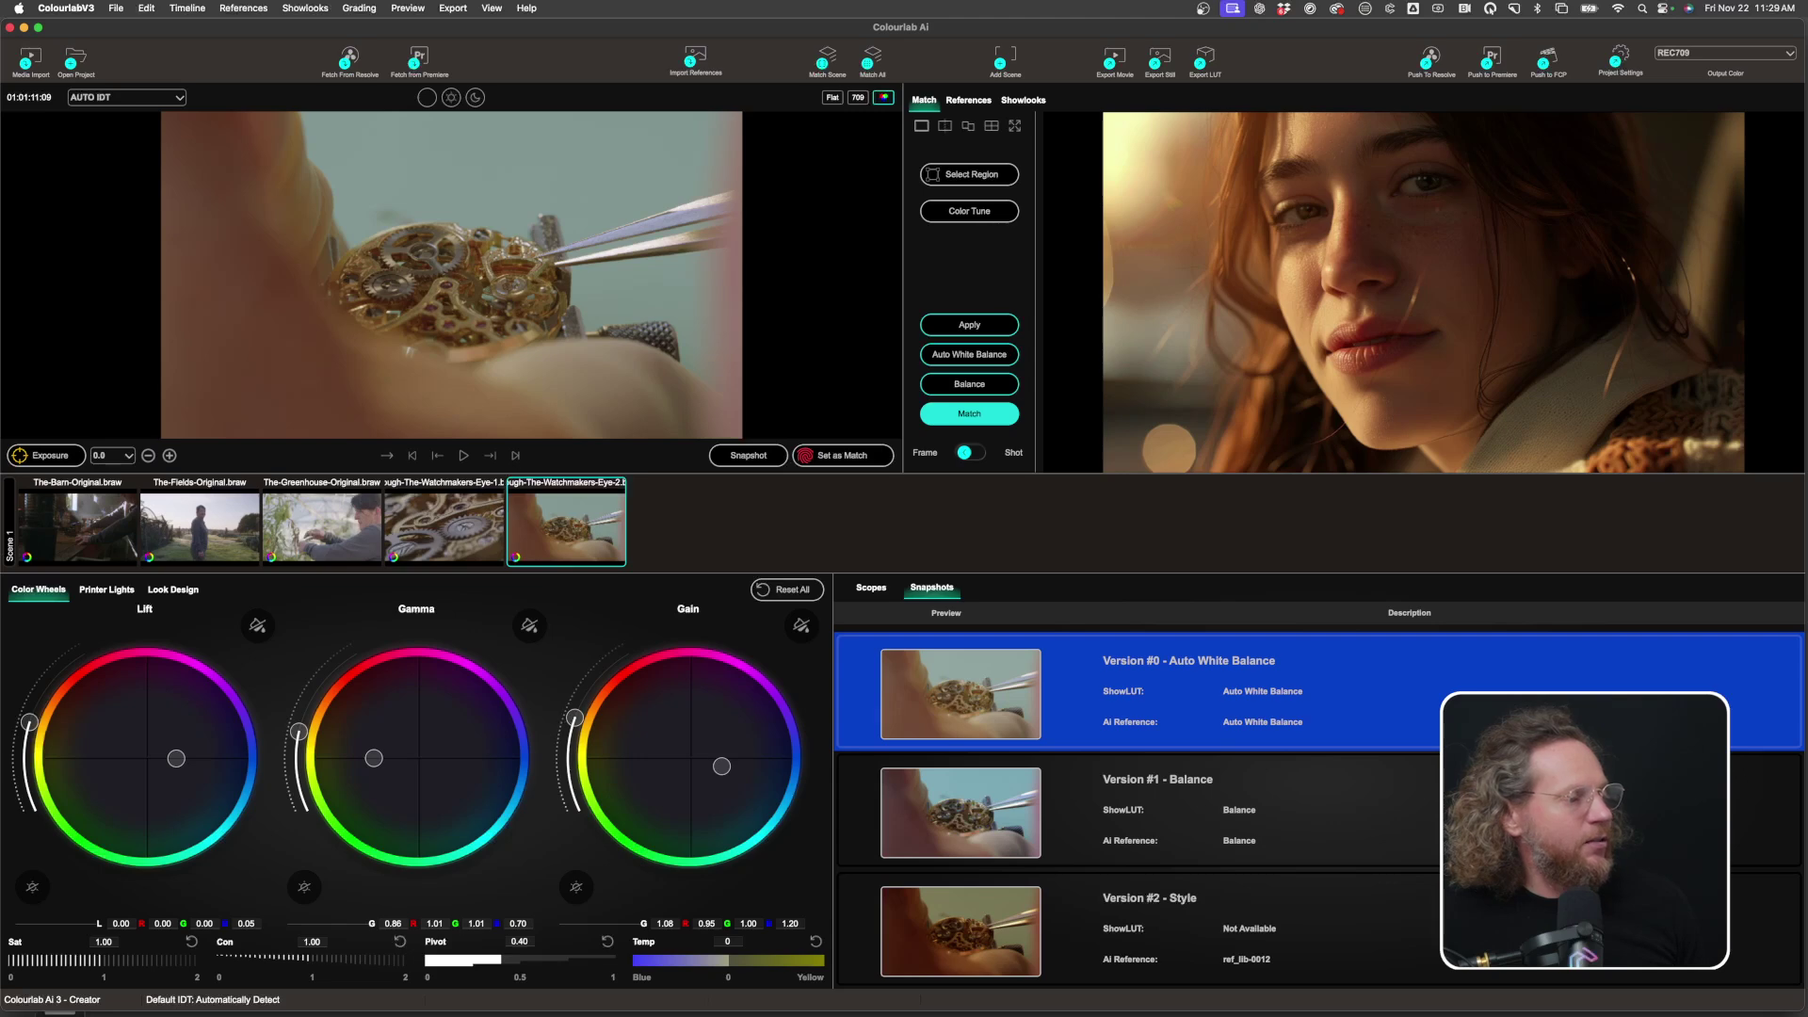
{"action": "left_click_drag", "start_coordinate": [575, 734], "coordinate": [577, 712]}
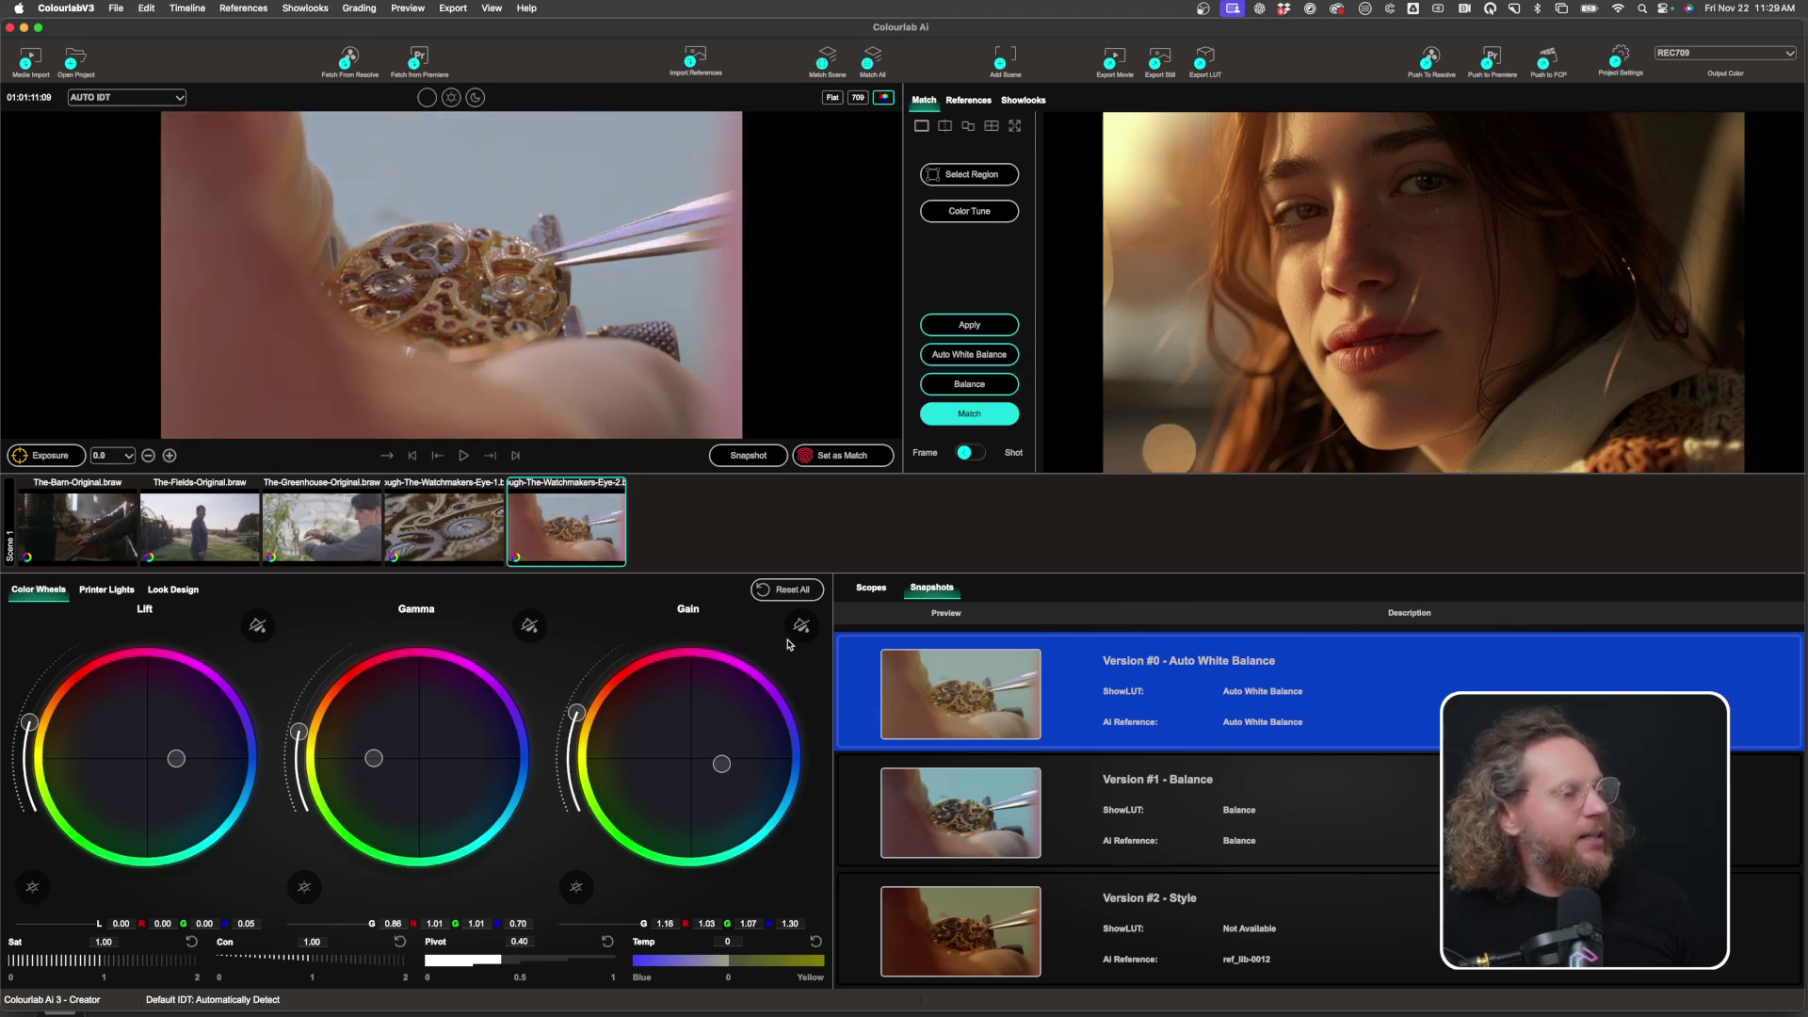
{"action": "left_click", "coordinate": [751, 460]}
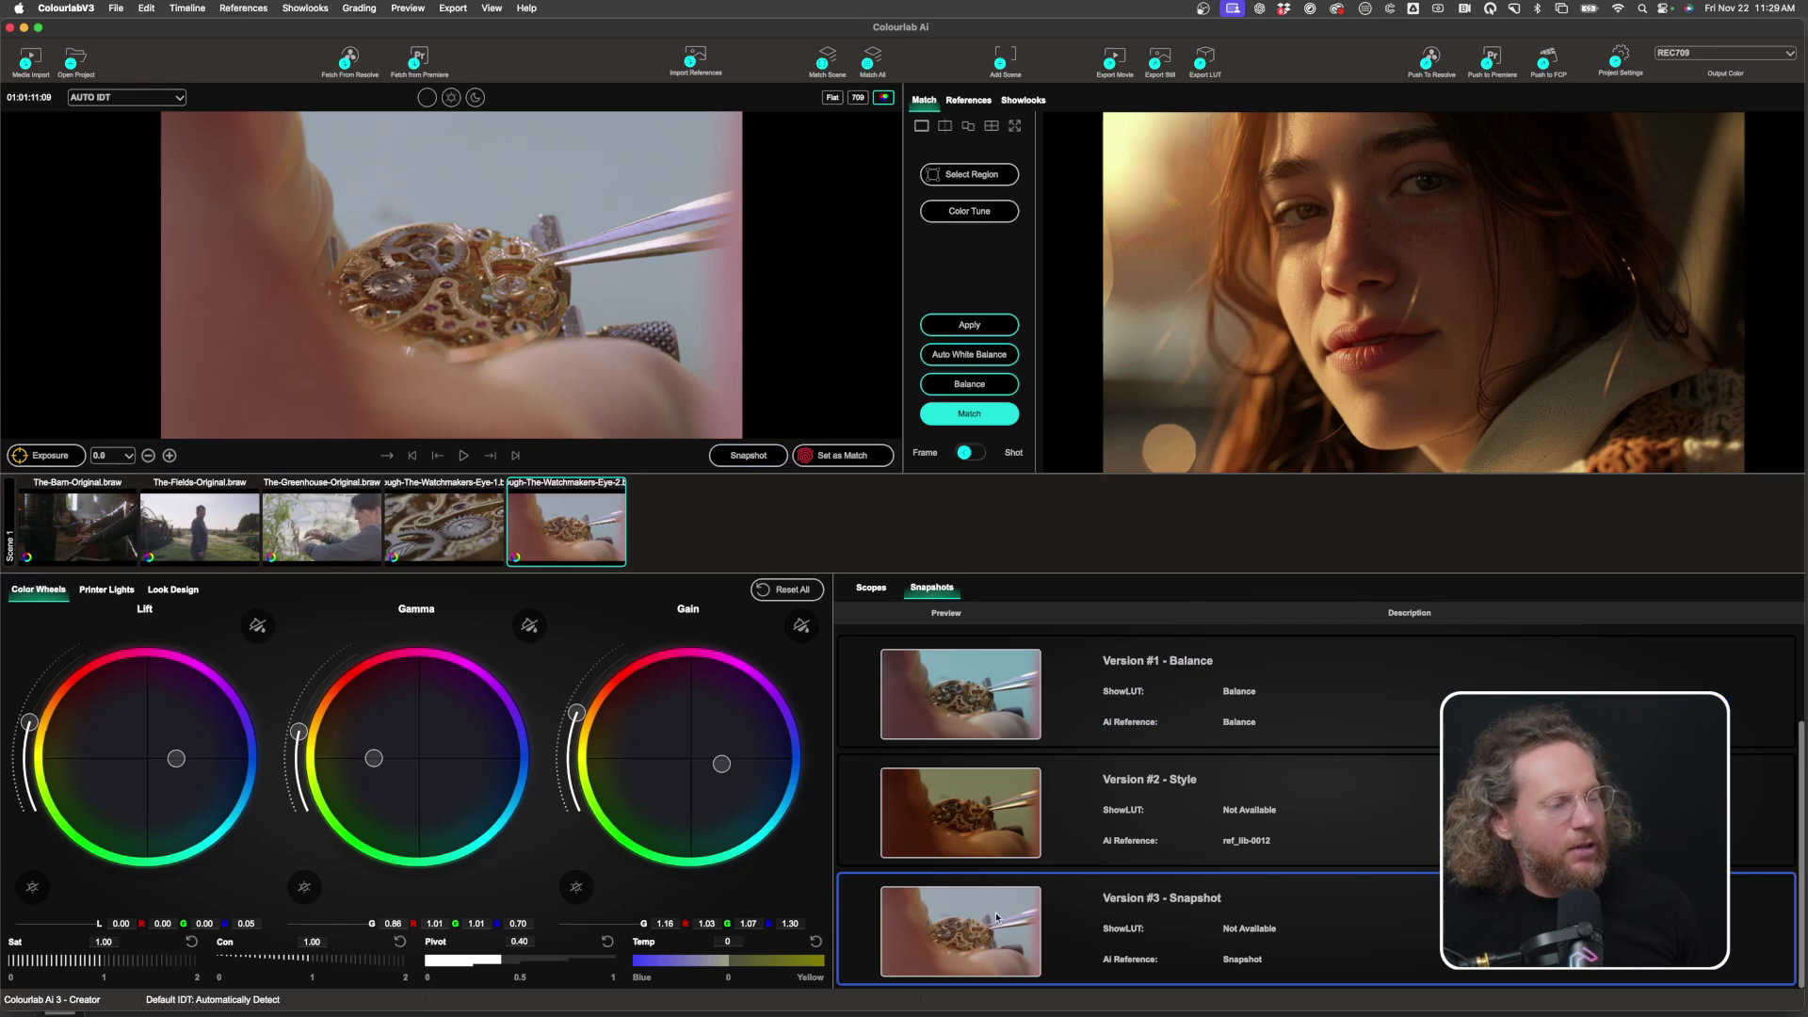
Compare Versions #0 to #3, settle on Version #2 Style, and show the waveform scopes again
{"action": "left_click", "coordinate": [949, 826]}
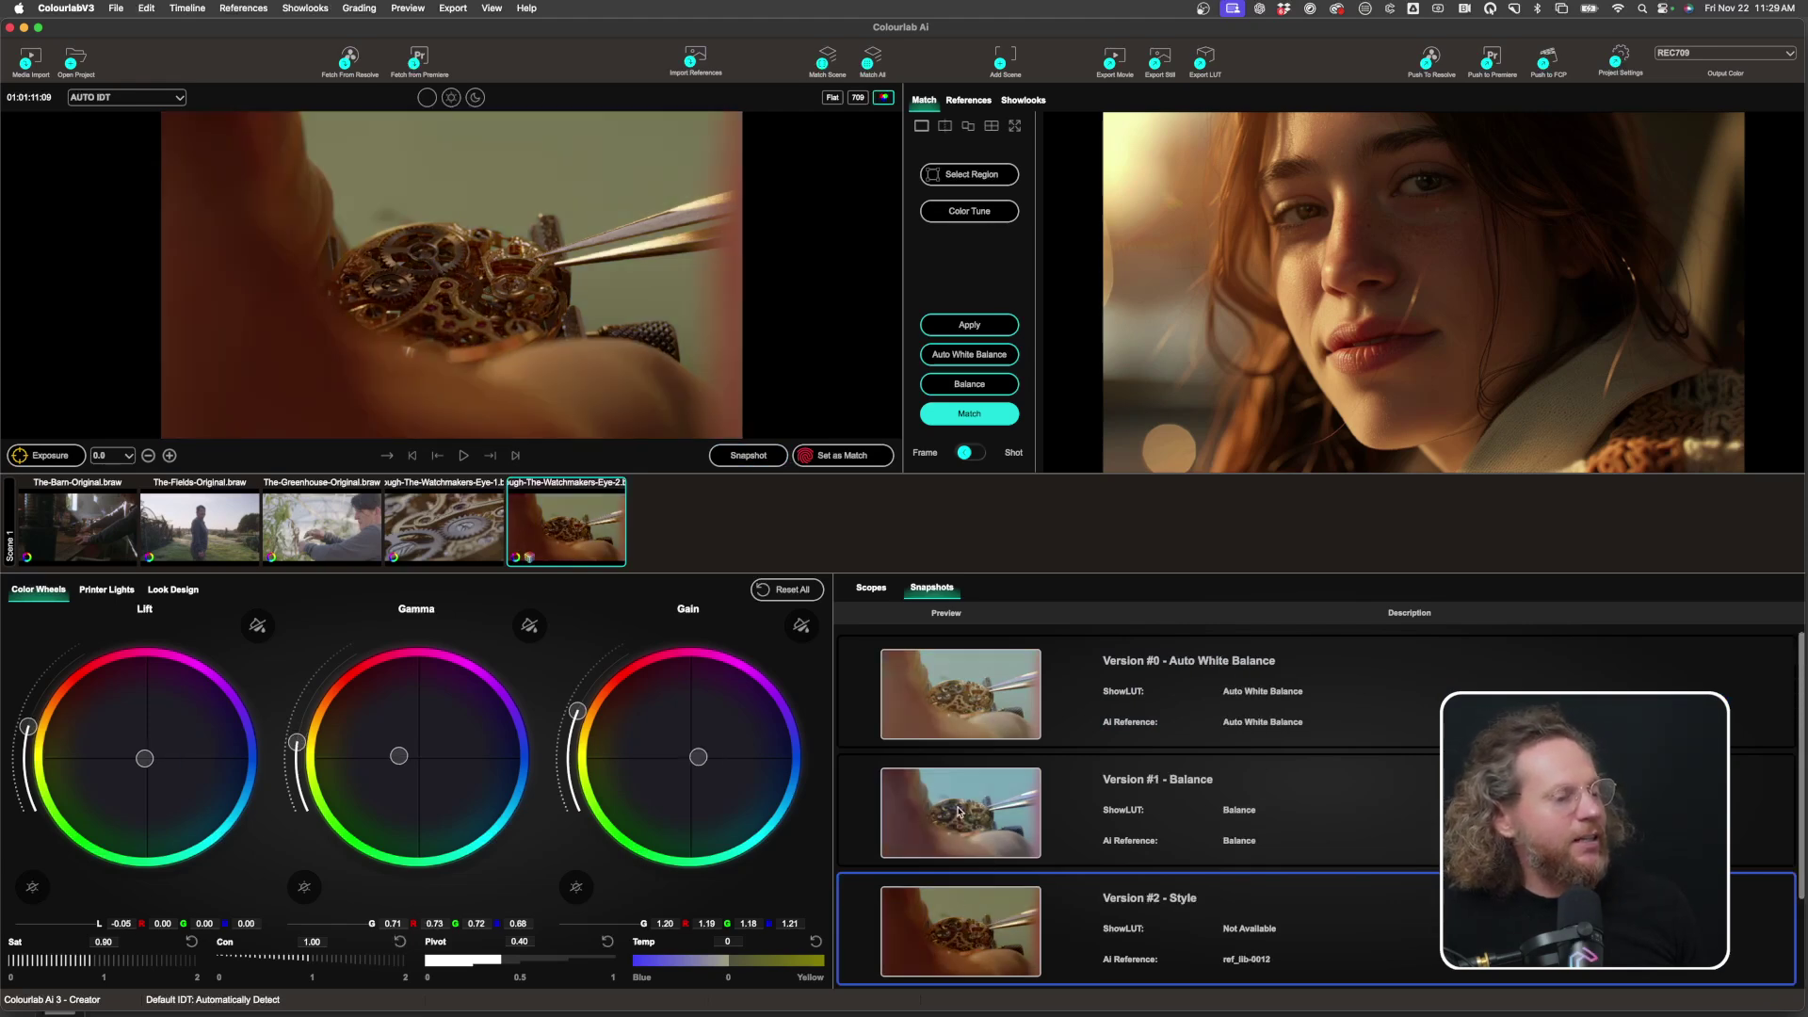
{"action": "scroll", "coordinate": [970, 913], "scroll_direction": "down", "scroll_amount": 1}
{"action": "left_click", "coordinate": [971, 923]}
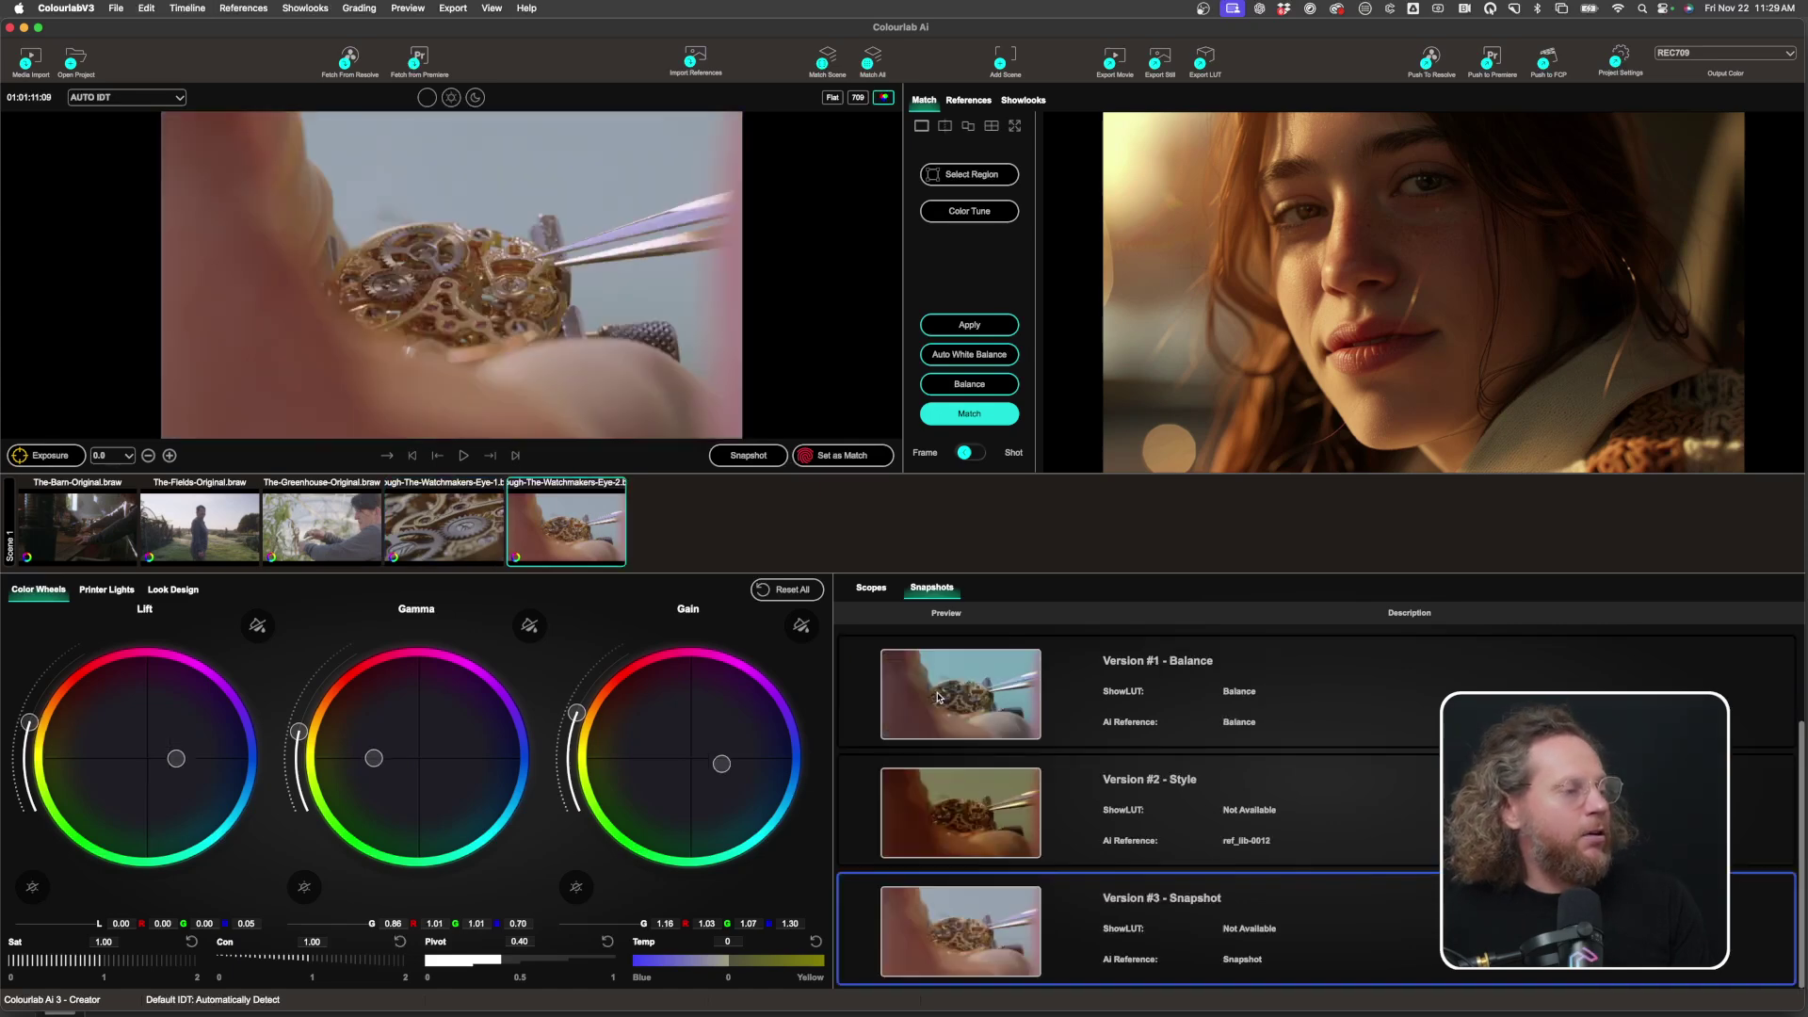
{"action": "scroll", "coordinate": [941, 698], "scroll_direction": "up", "scroll_amount": 1}
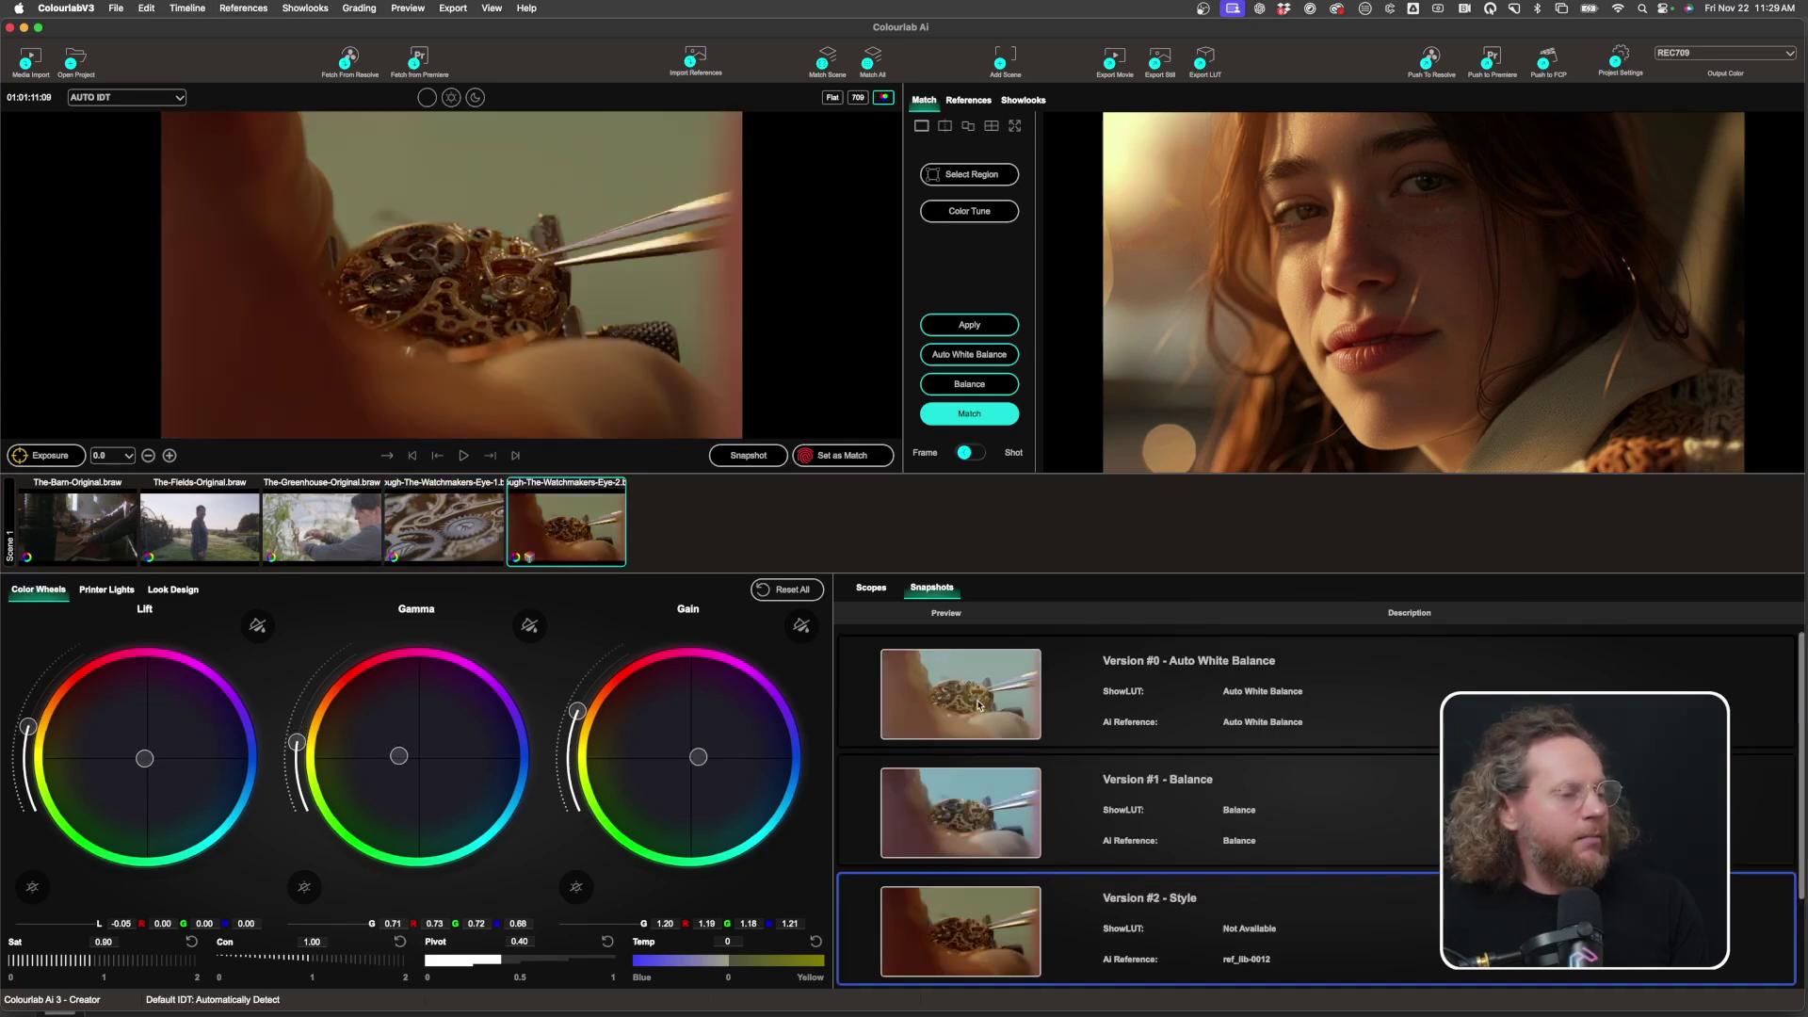
{"action": "left_click", "coordinate": [978, 701]}
{"action": "left_click", "coordinate": [977, 763]}
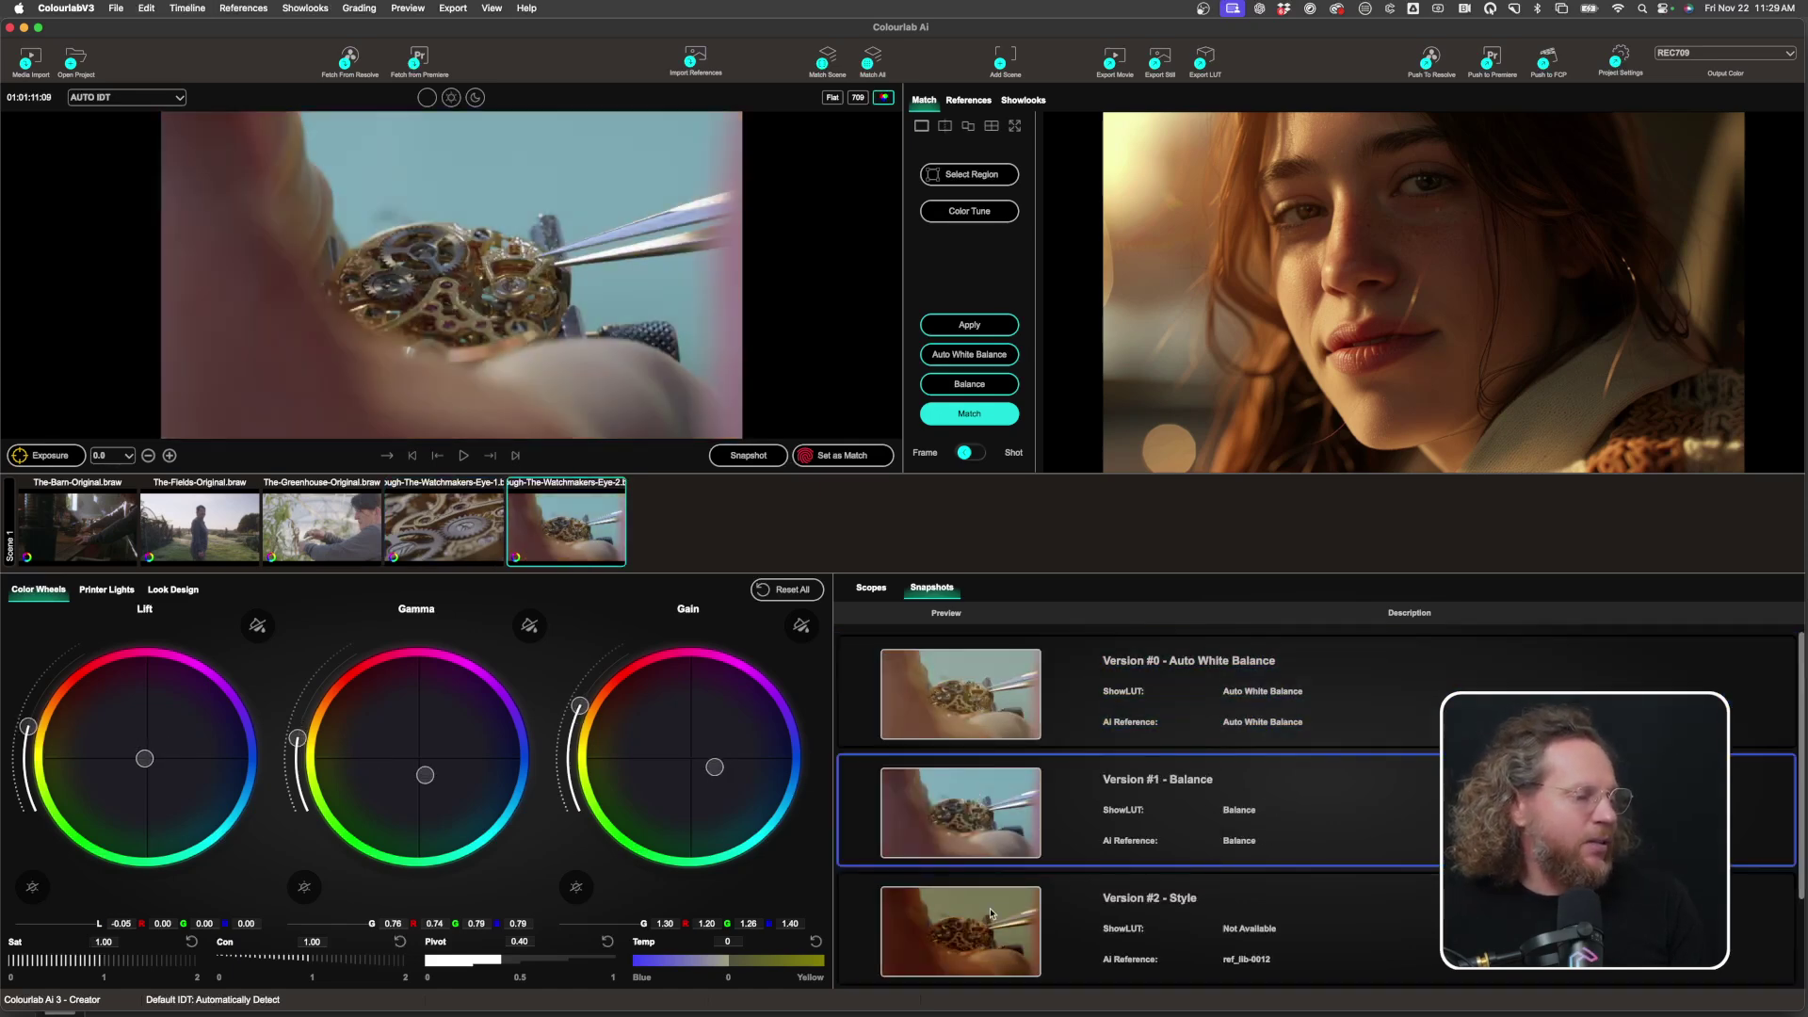
{"action": "left_click", "coordinate": [992, 936]}
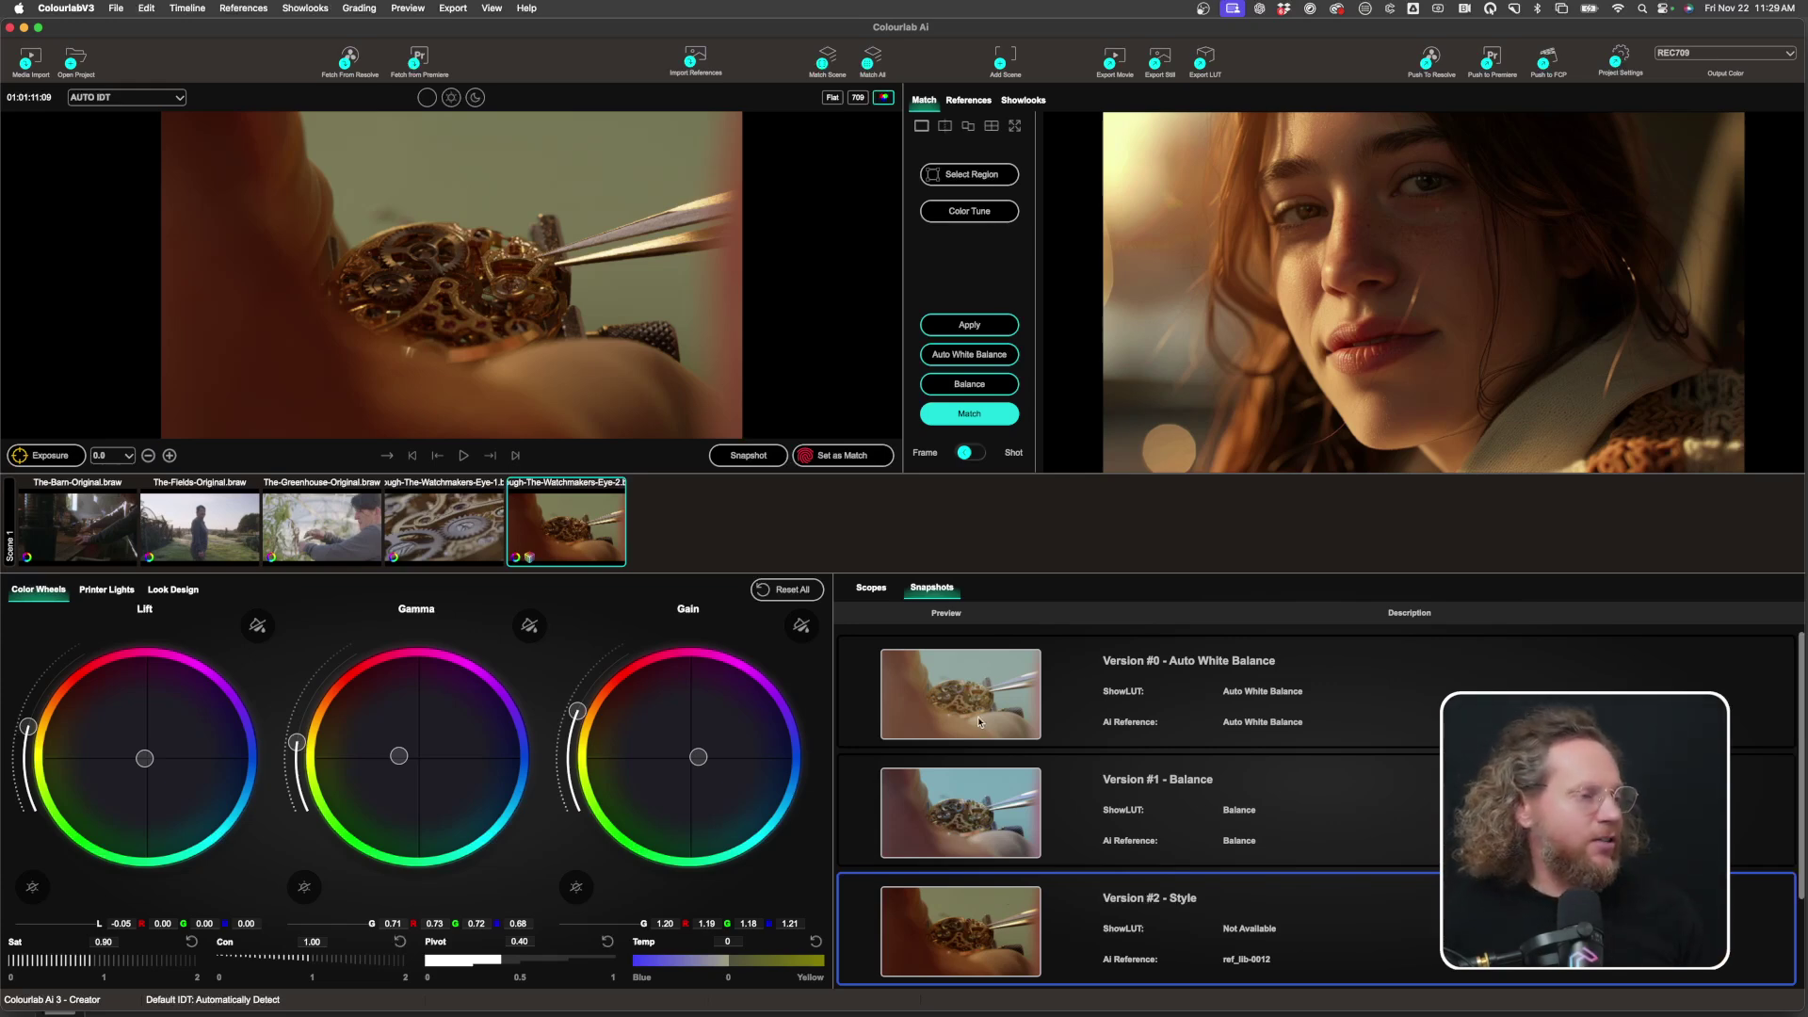
{"action": "left_click", "coordinate": [871, 589]}
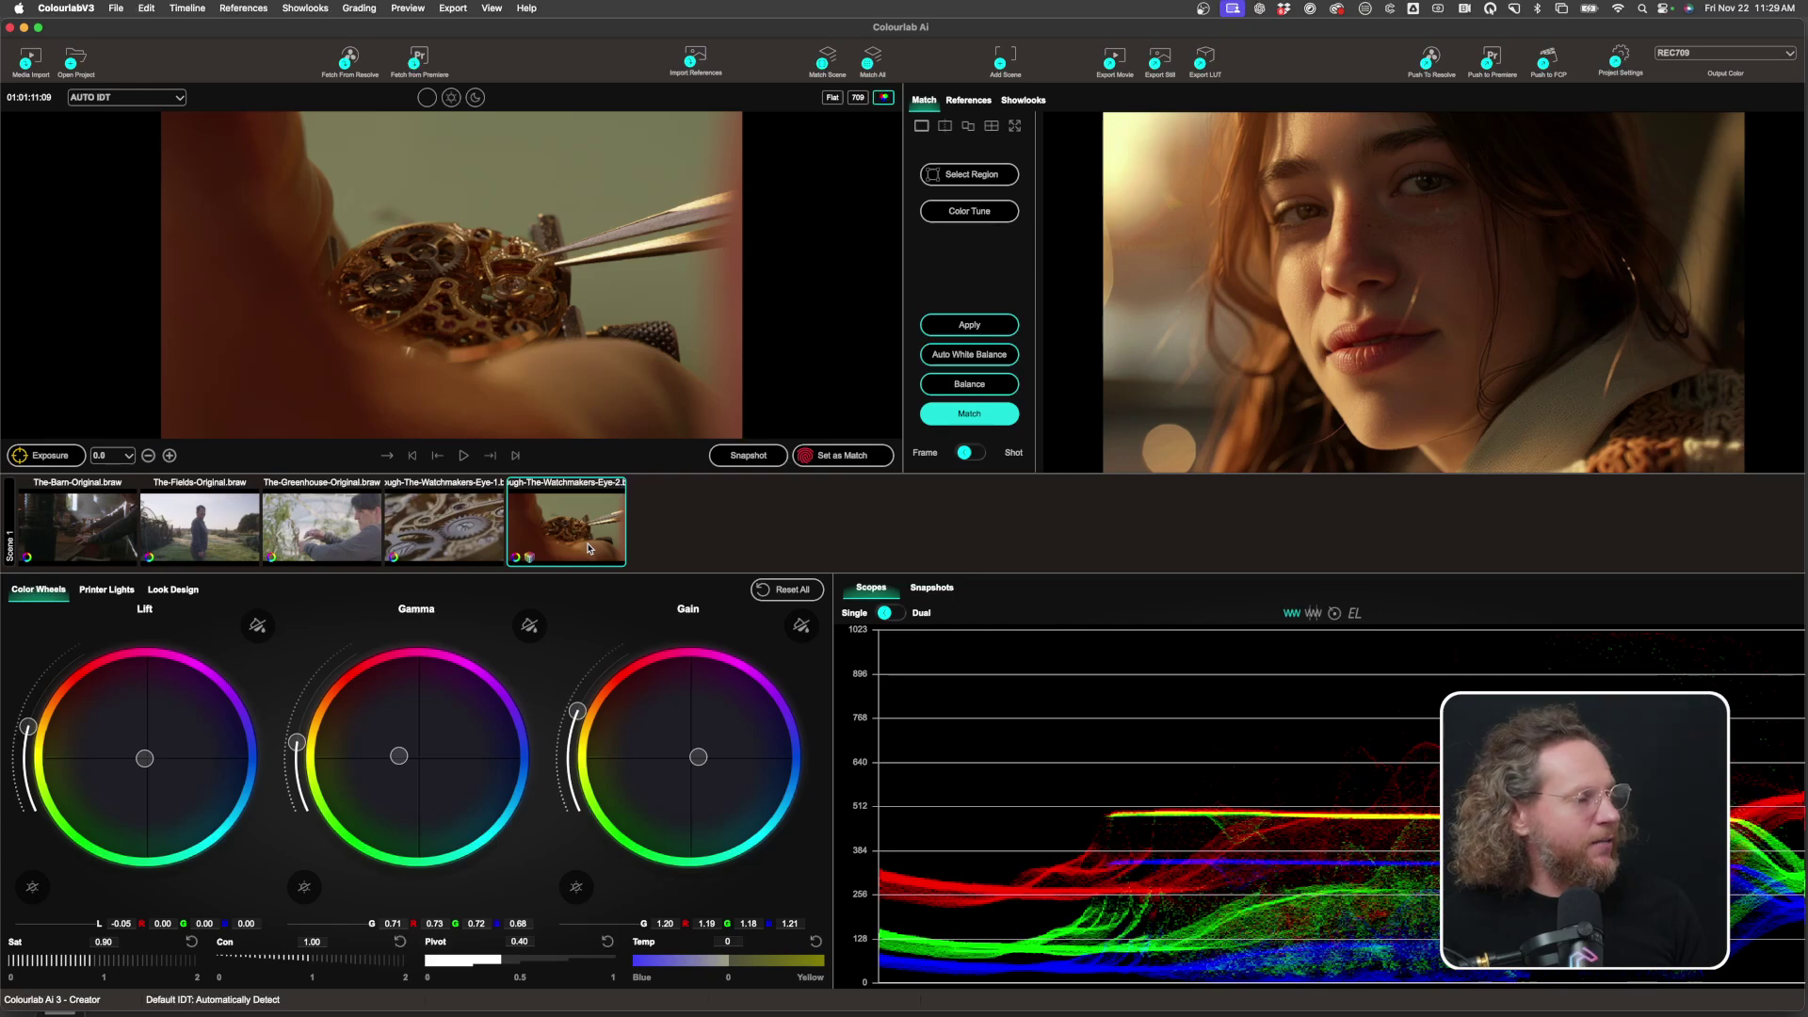
Select all clips, then narrow the selection to just the Watchmakers-Eye-1 gears clip
{"action": "key", "text": "super+a"}
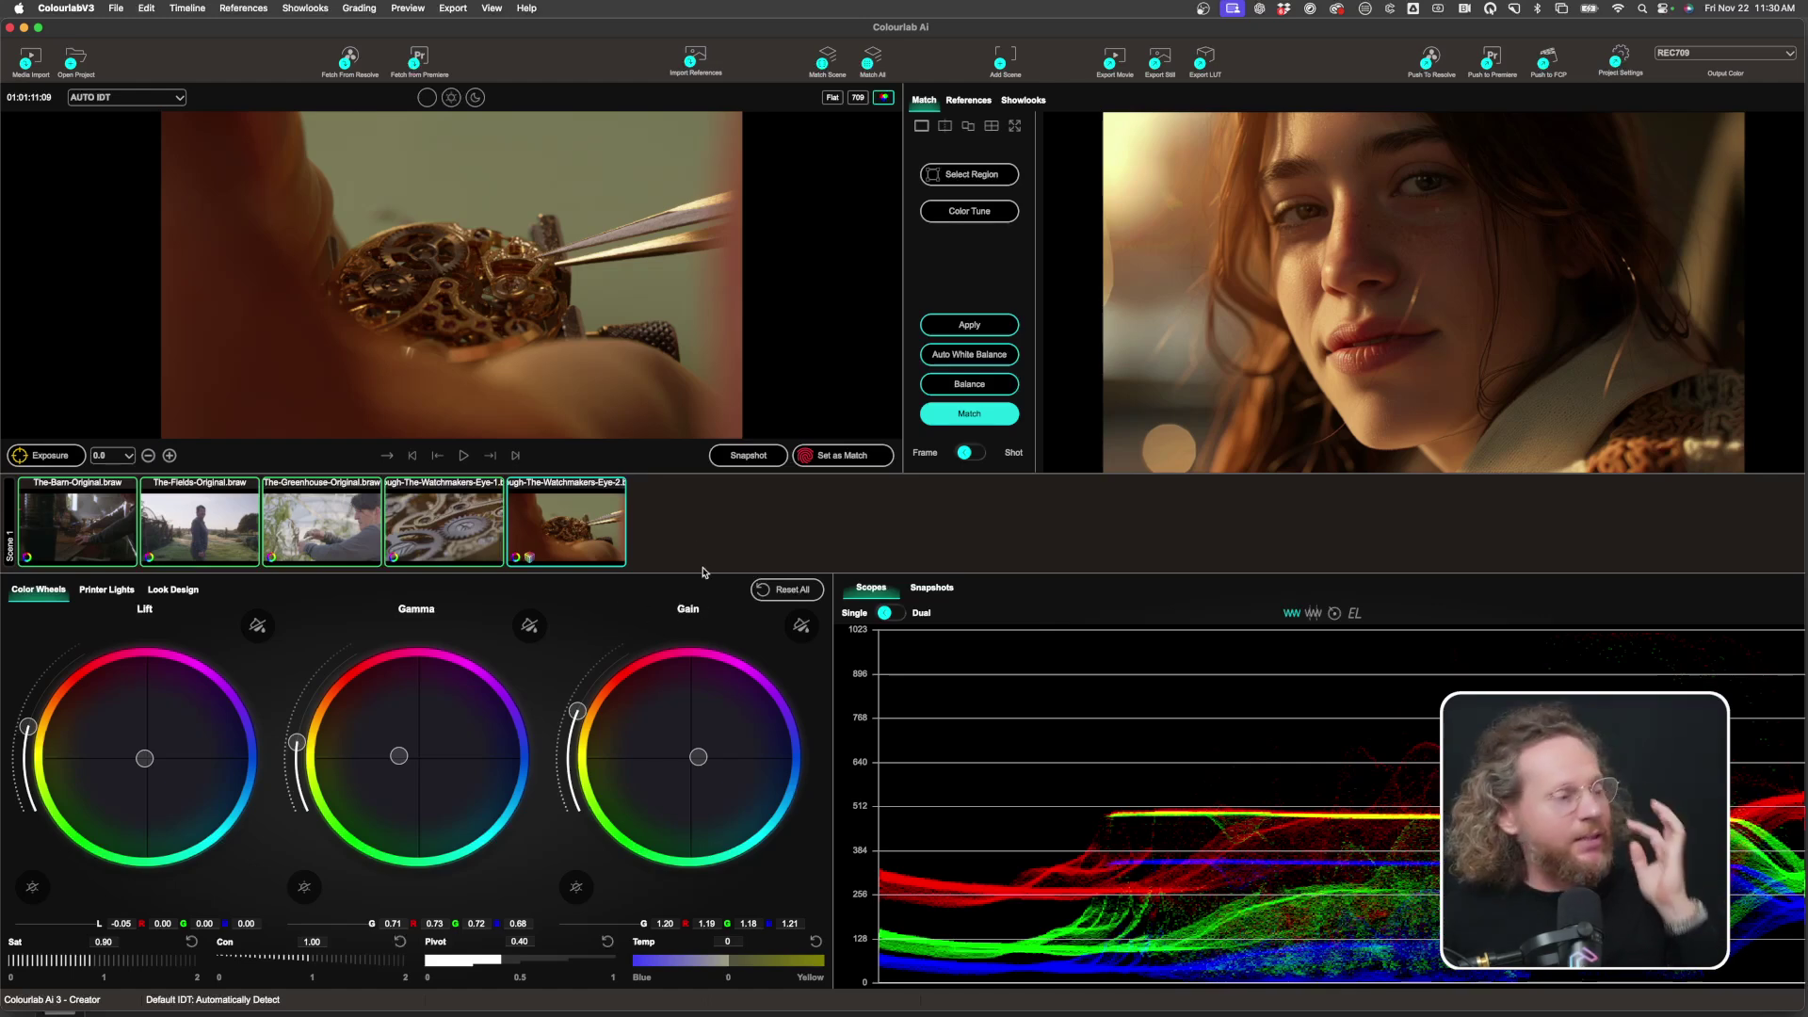
{"action": "left_click", "coordinate": [679, 524]}
{"action": "left_click", "coordinate": [453, 539]}
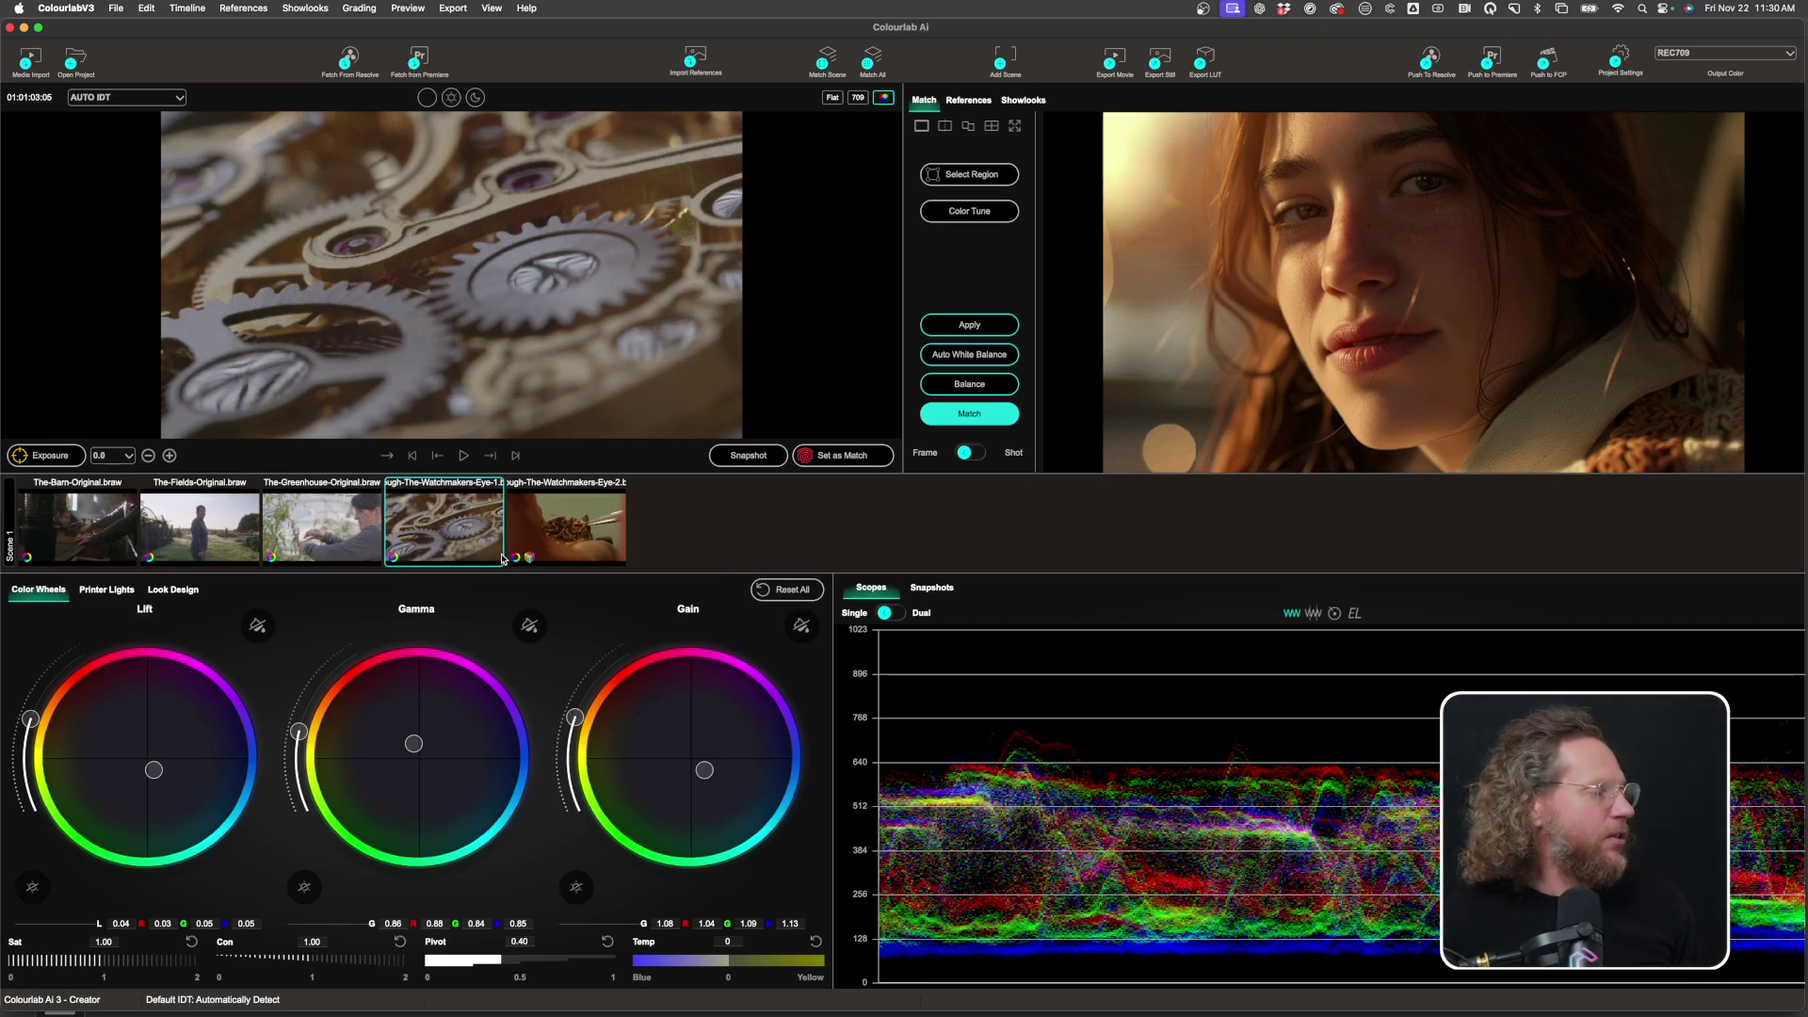
Bring up the gears clip's actions menu and dismiss it without choosing anything
{"action": "right_click", "coordinate": [454, 536]}
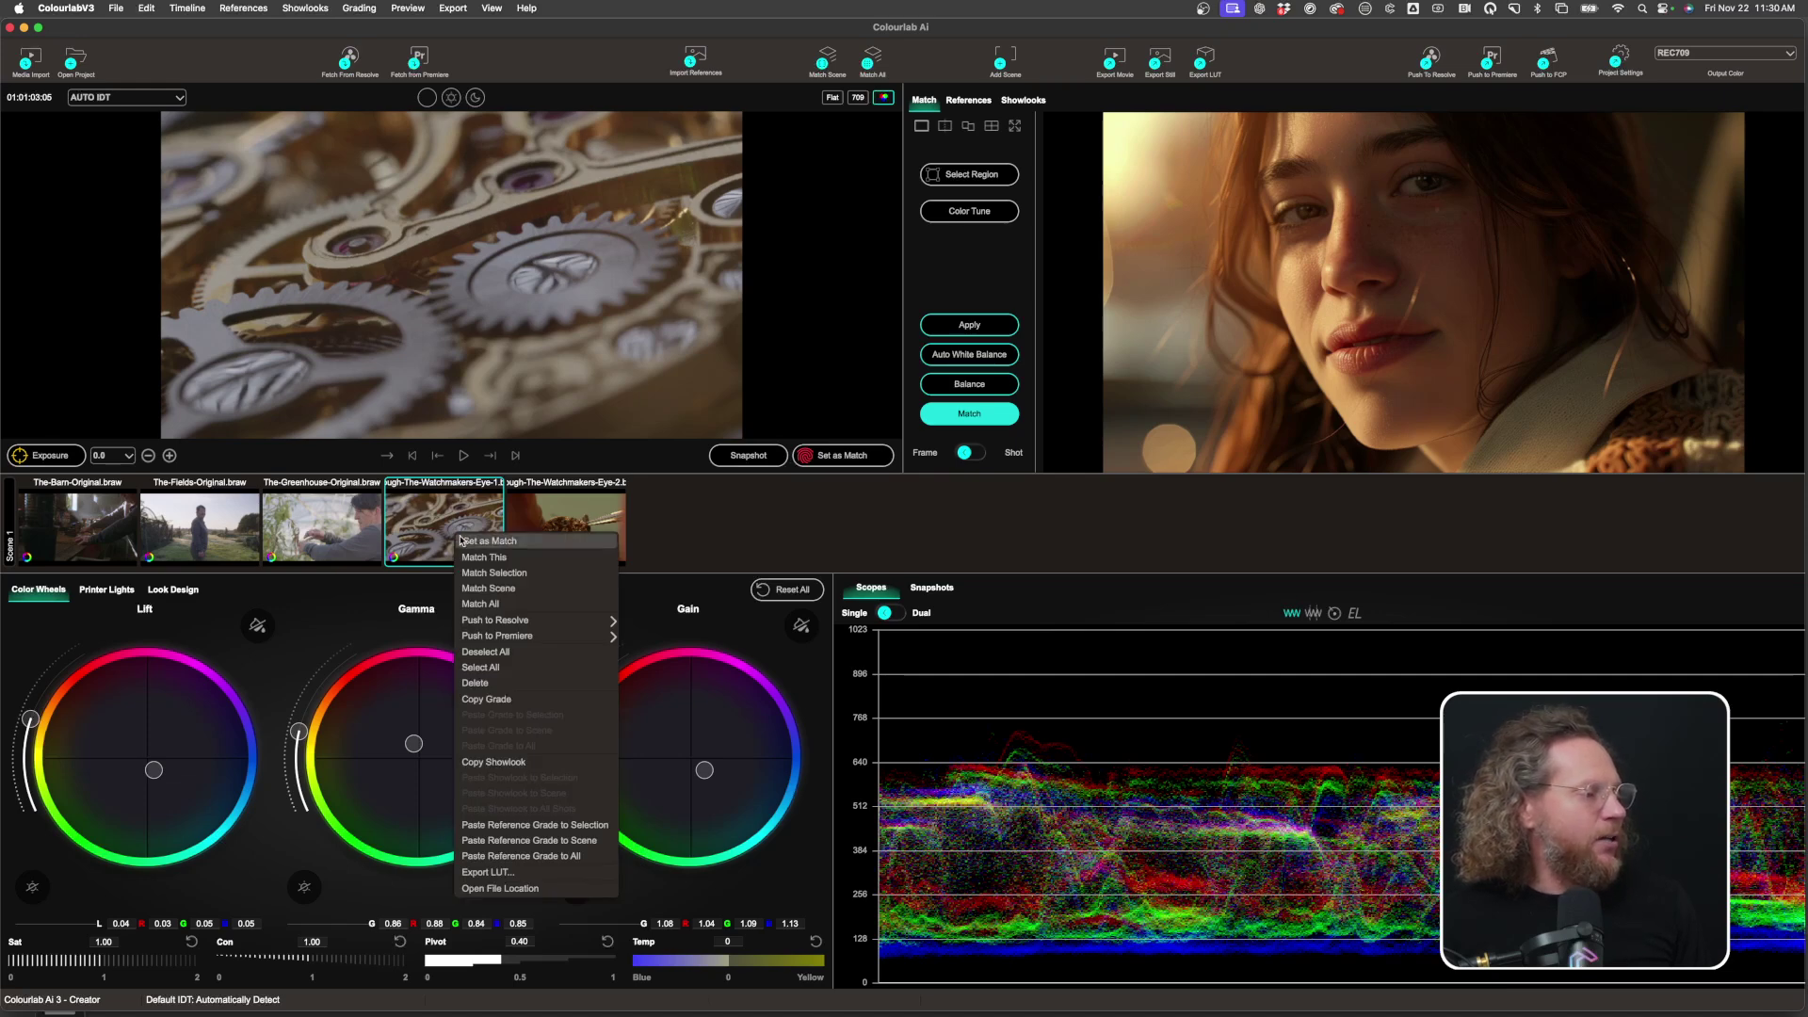
{"action": "mouse_move", "coordinate": [528, 620]}
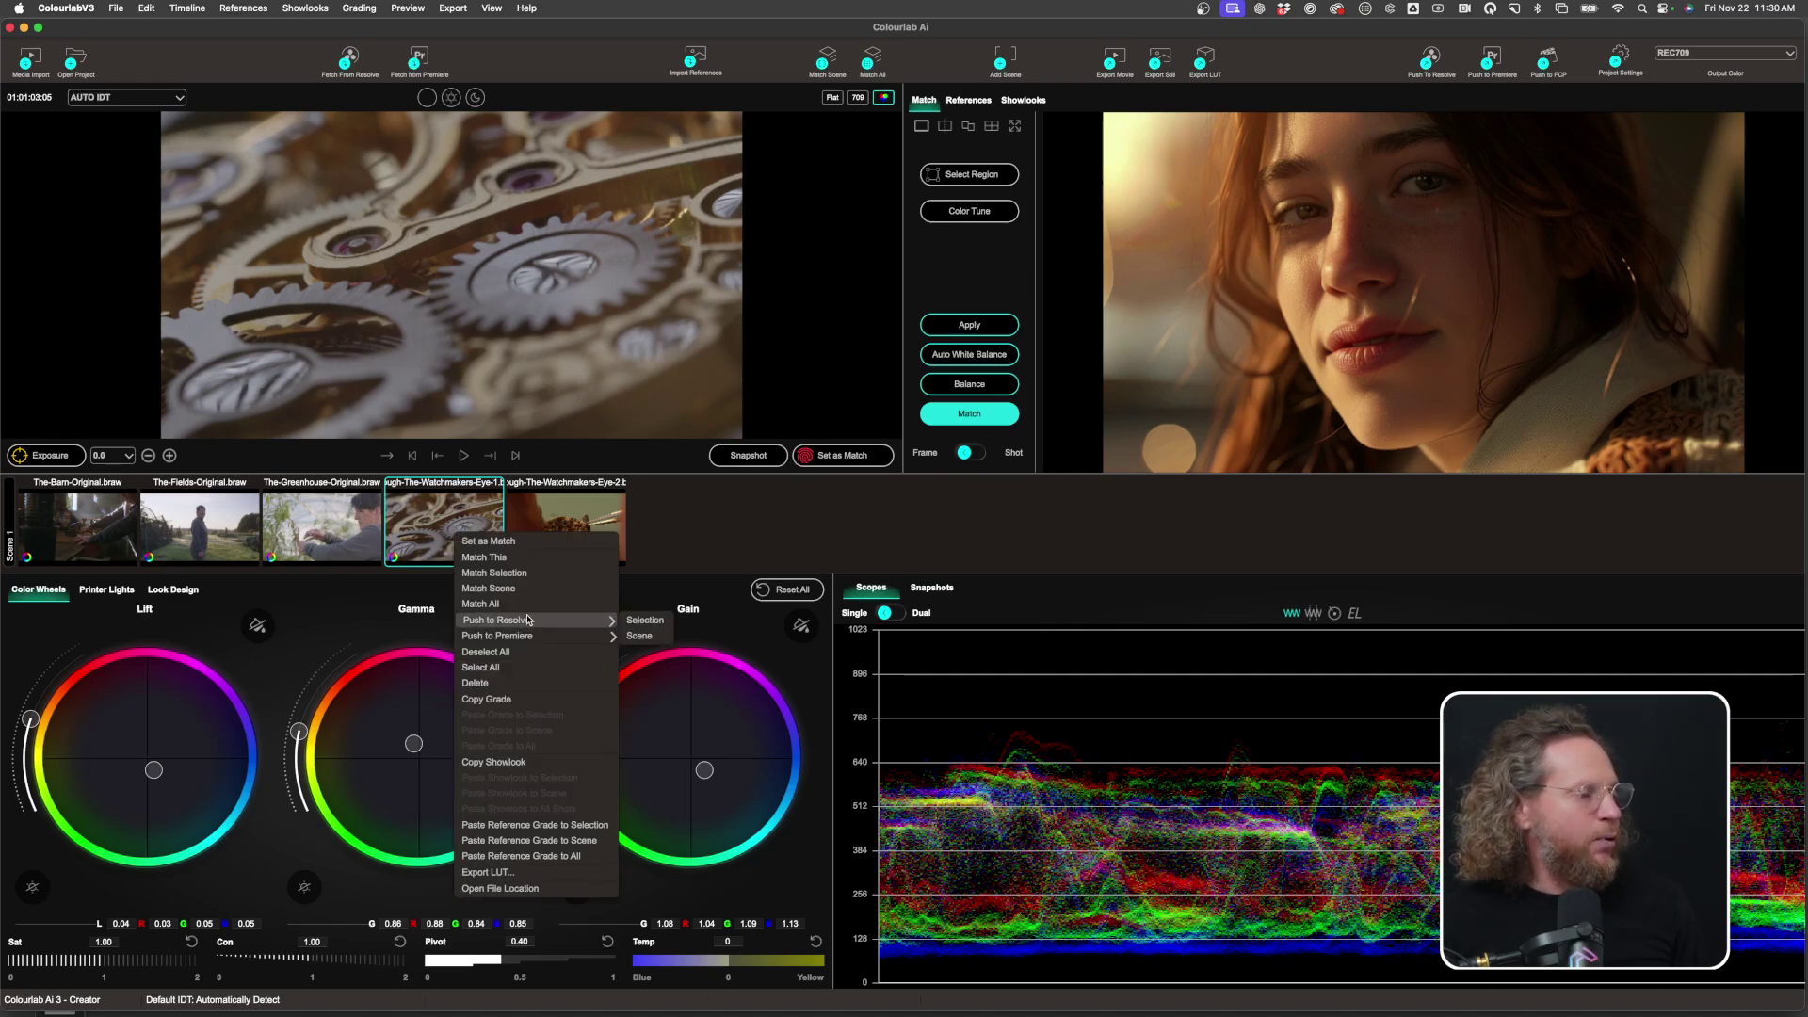
{"action": "left_click", "coordinate": [646, 620]}
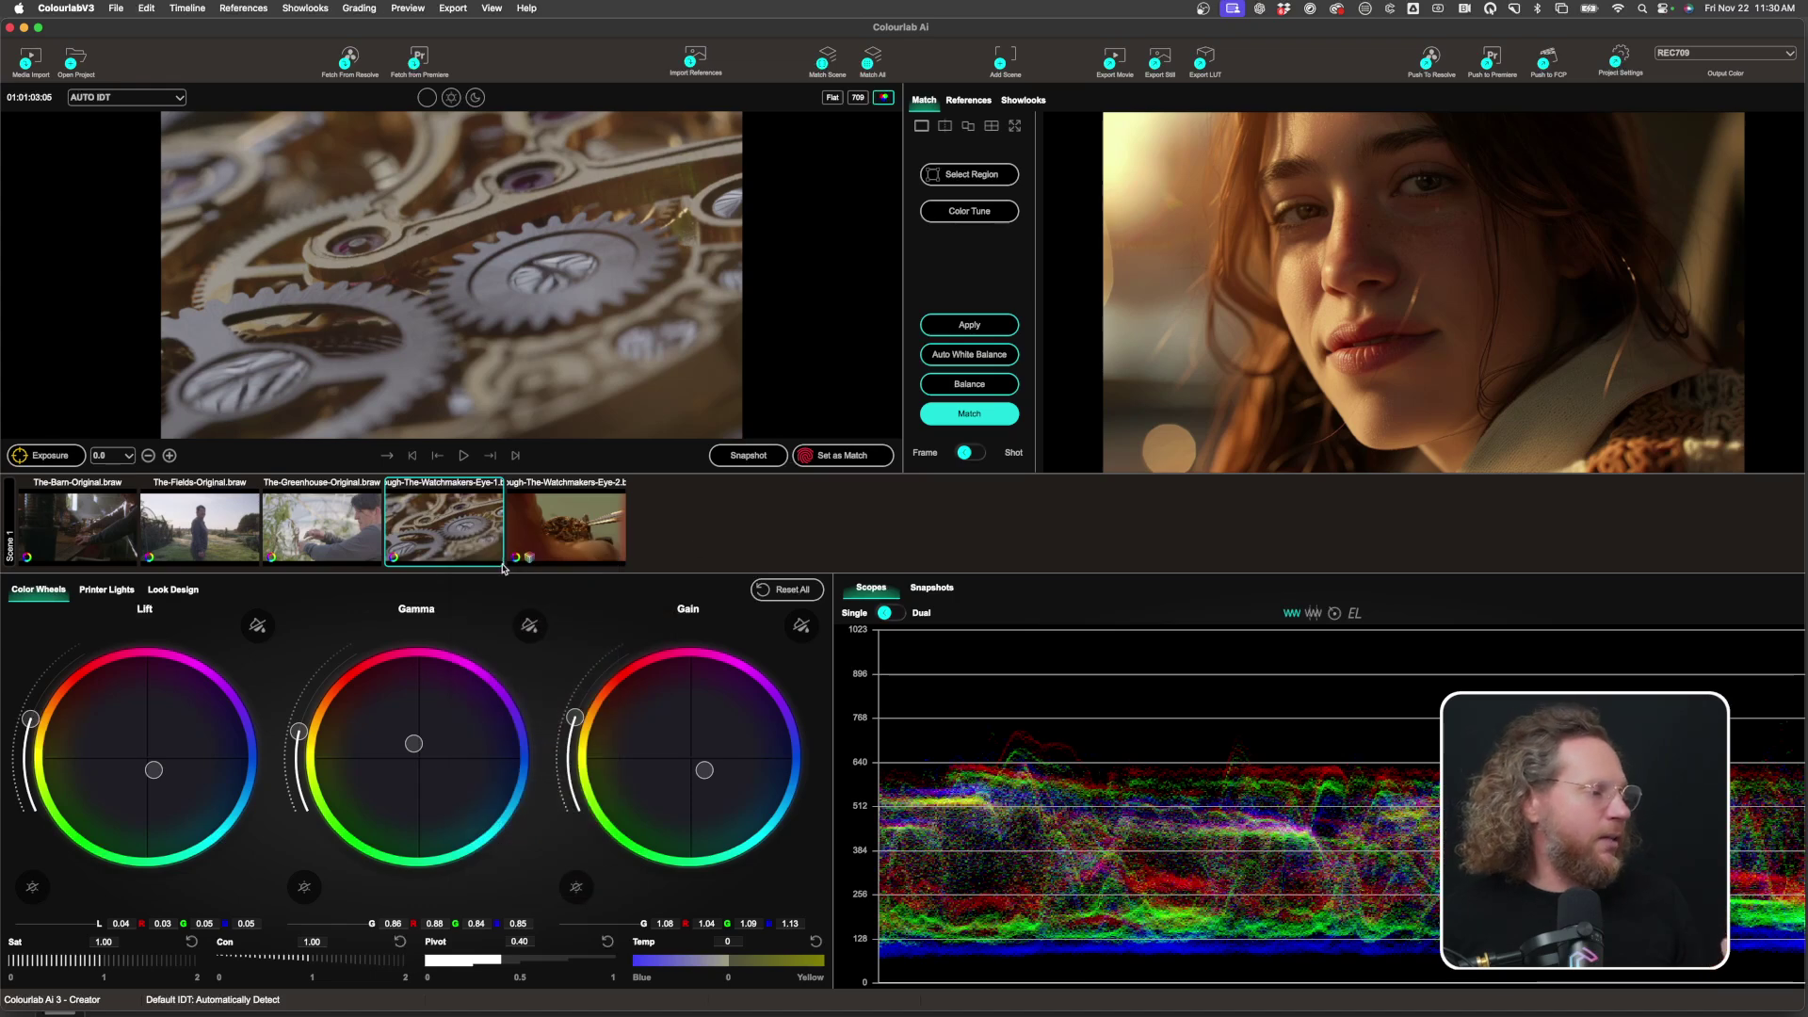
Select The-Barn and The-Fields clips together, check Push to Resolve, then dismiss without pushing
{"action": "left_click", "coordinate": [79, 543]}
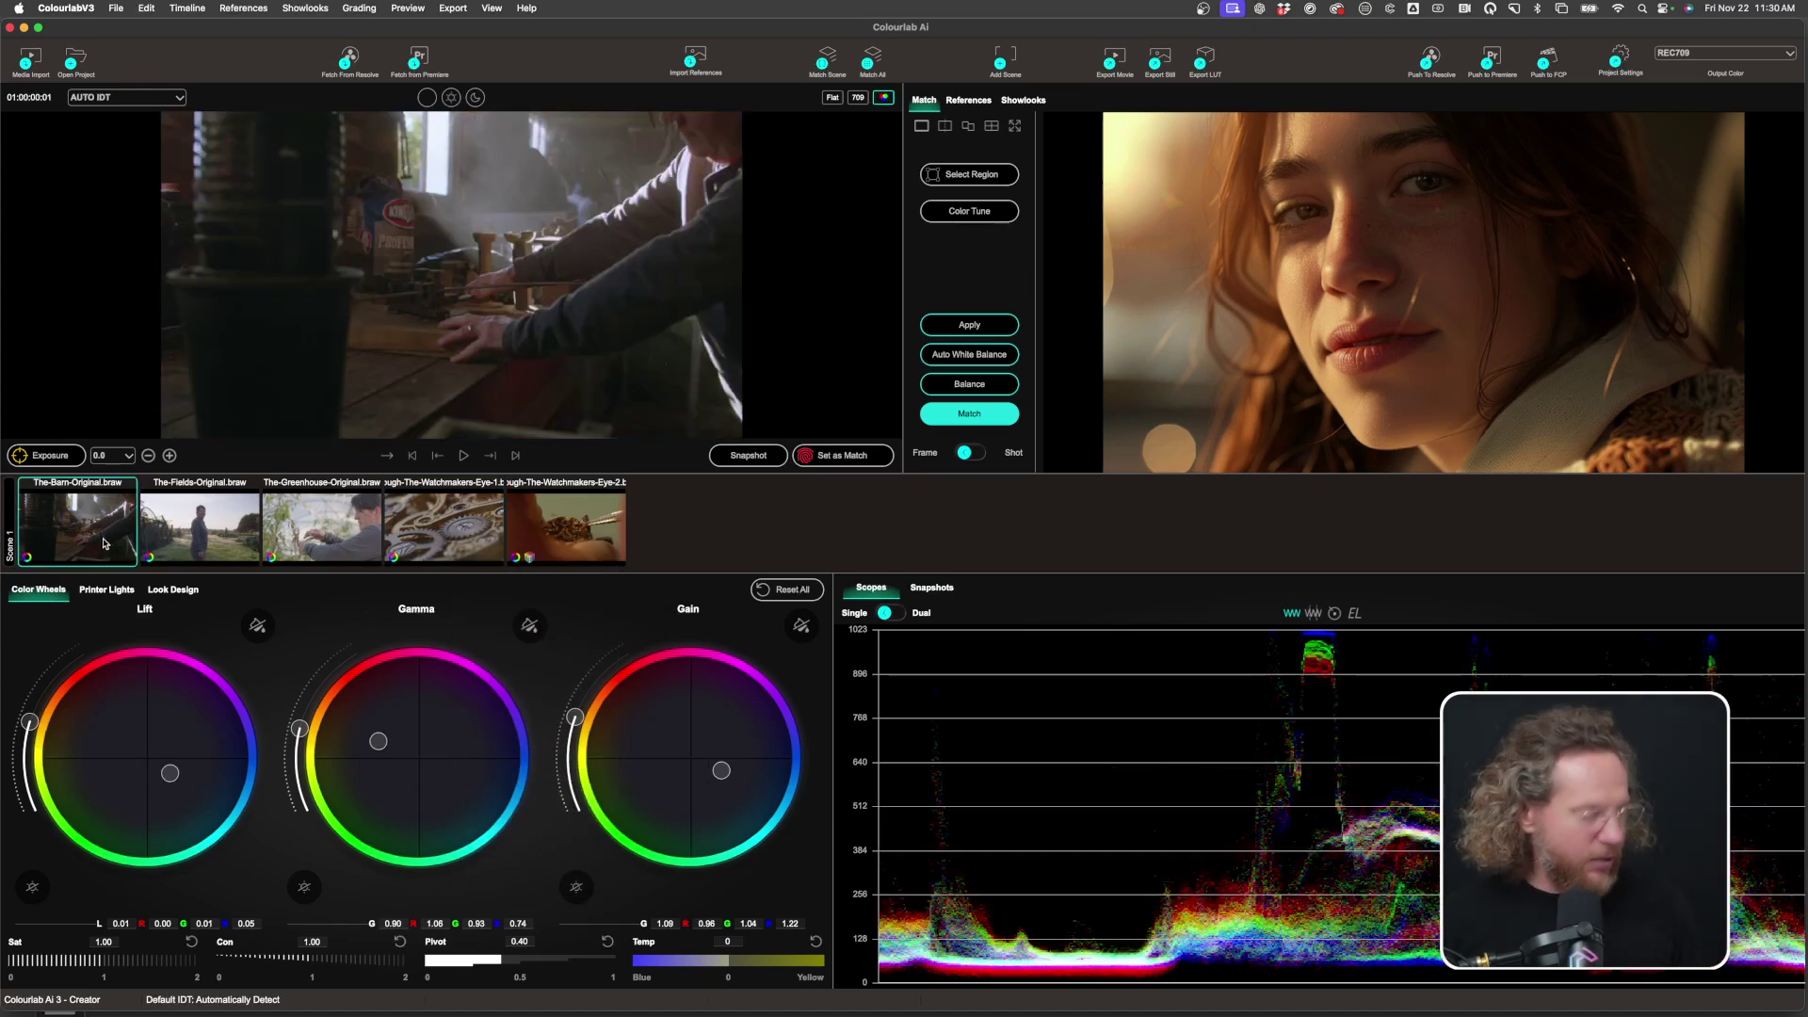
{"action": "left_click", "coordinate": [189, 544], "text": "shift"}
{"action": "right_click", "coordinate": [190, 541]}
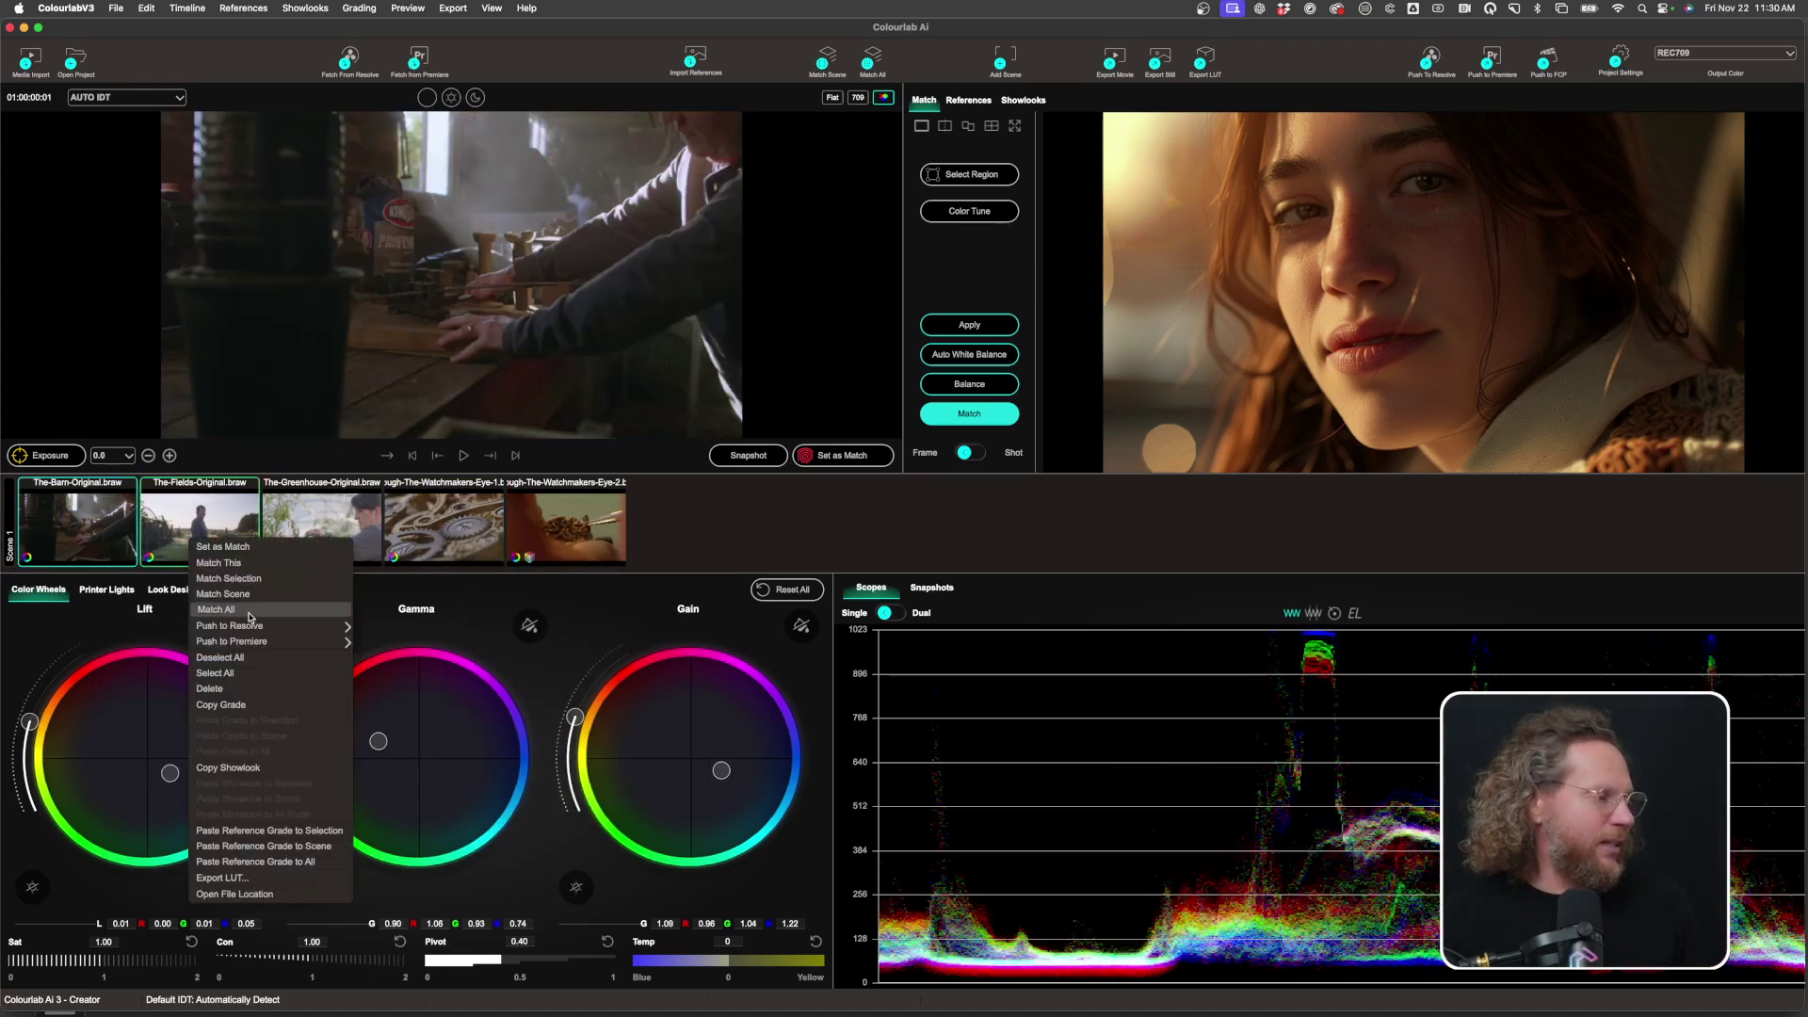
{"action": "mouse_move", "coordinate": [285, 627]}
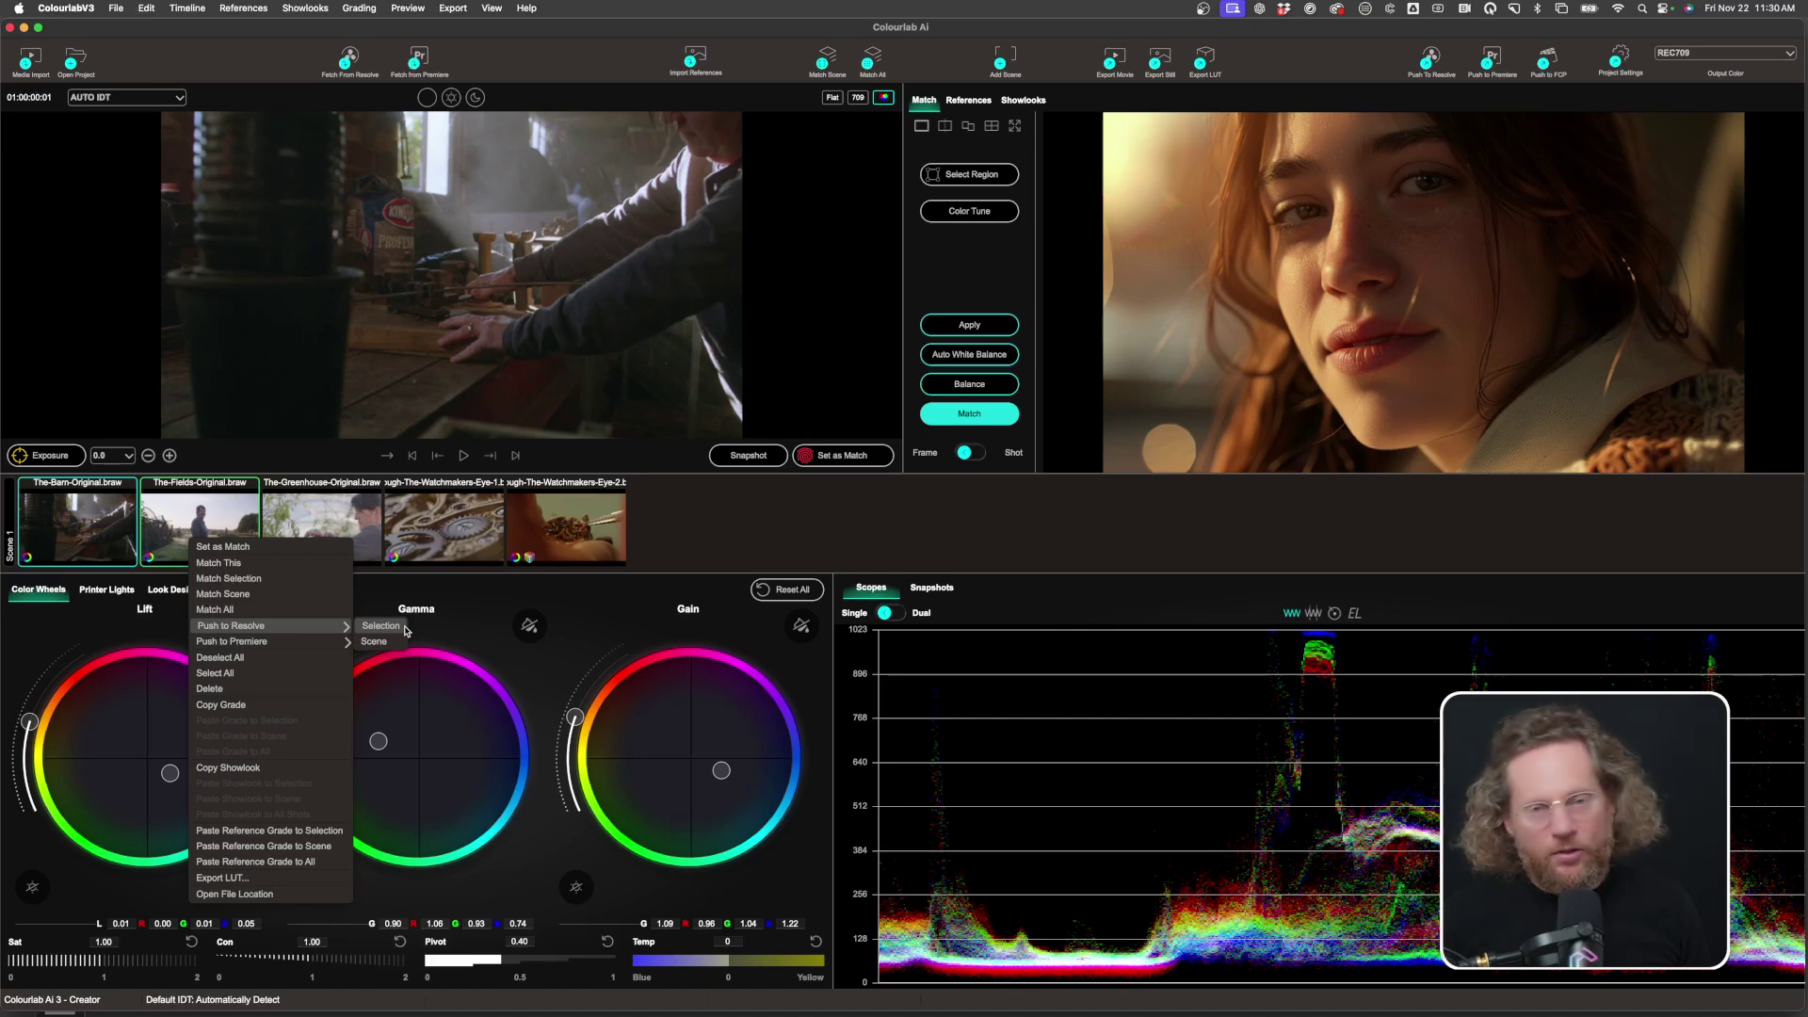
{"action": "left_click", "coordinate": [769, 539]}
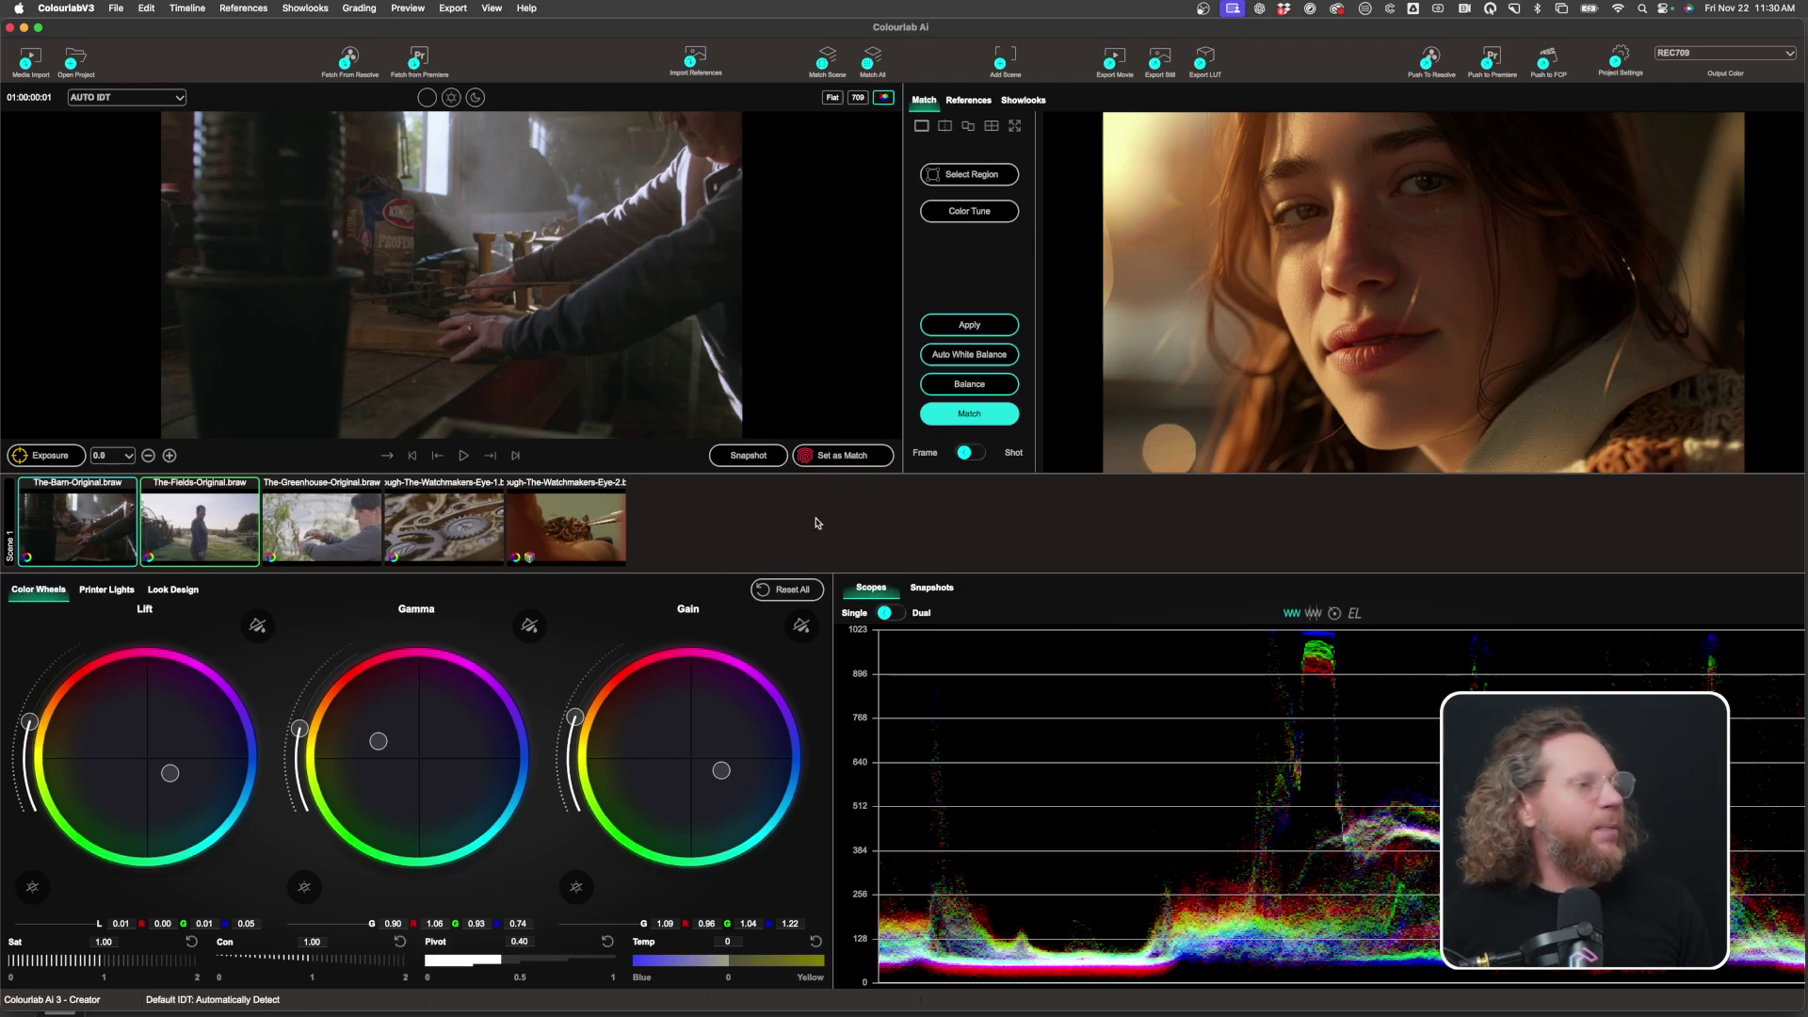
{"action": "left_click", "coordinate": [1159, 60]}
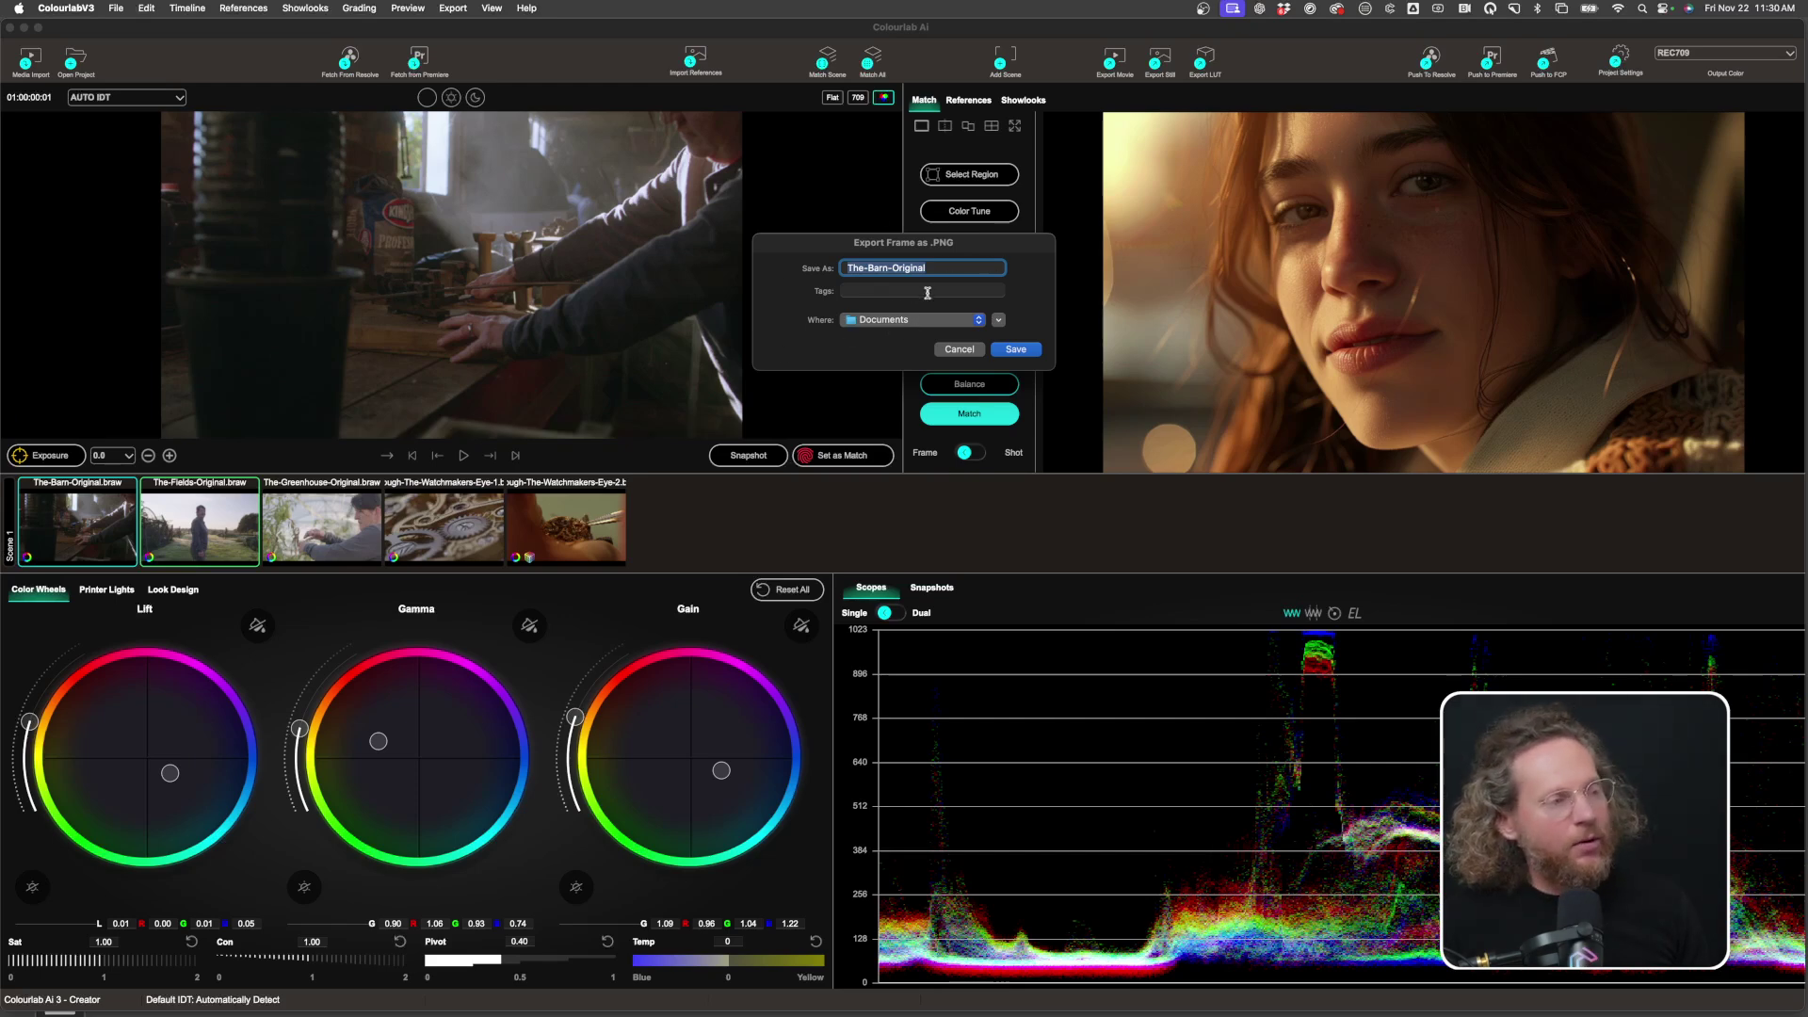
{"action": "left_click", "coordinate": [963, 354]}
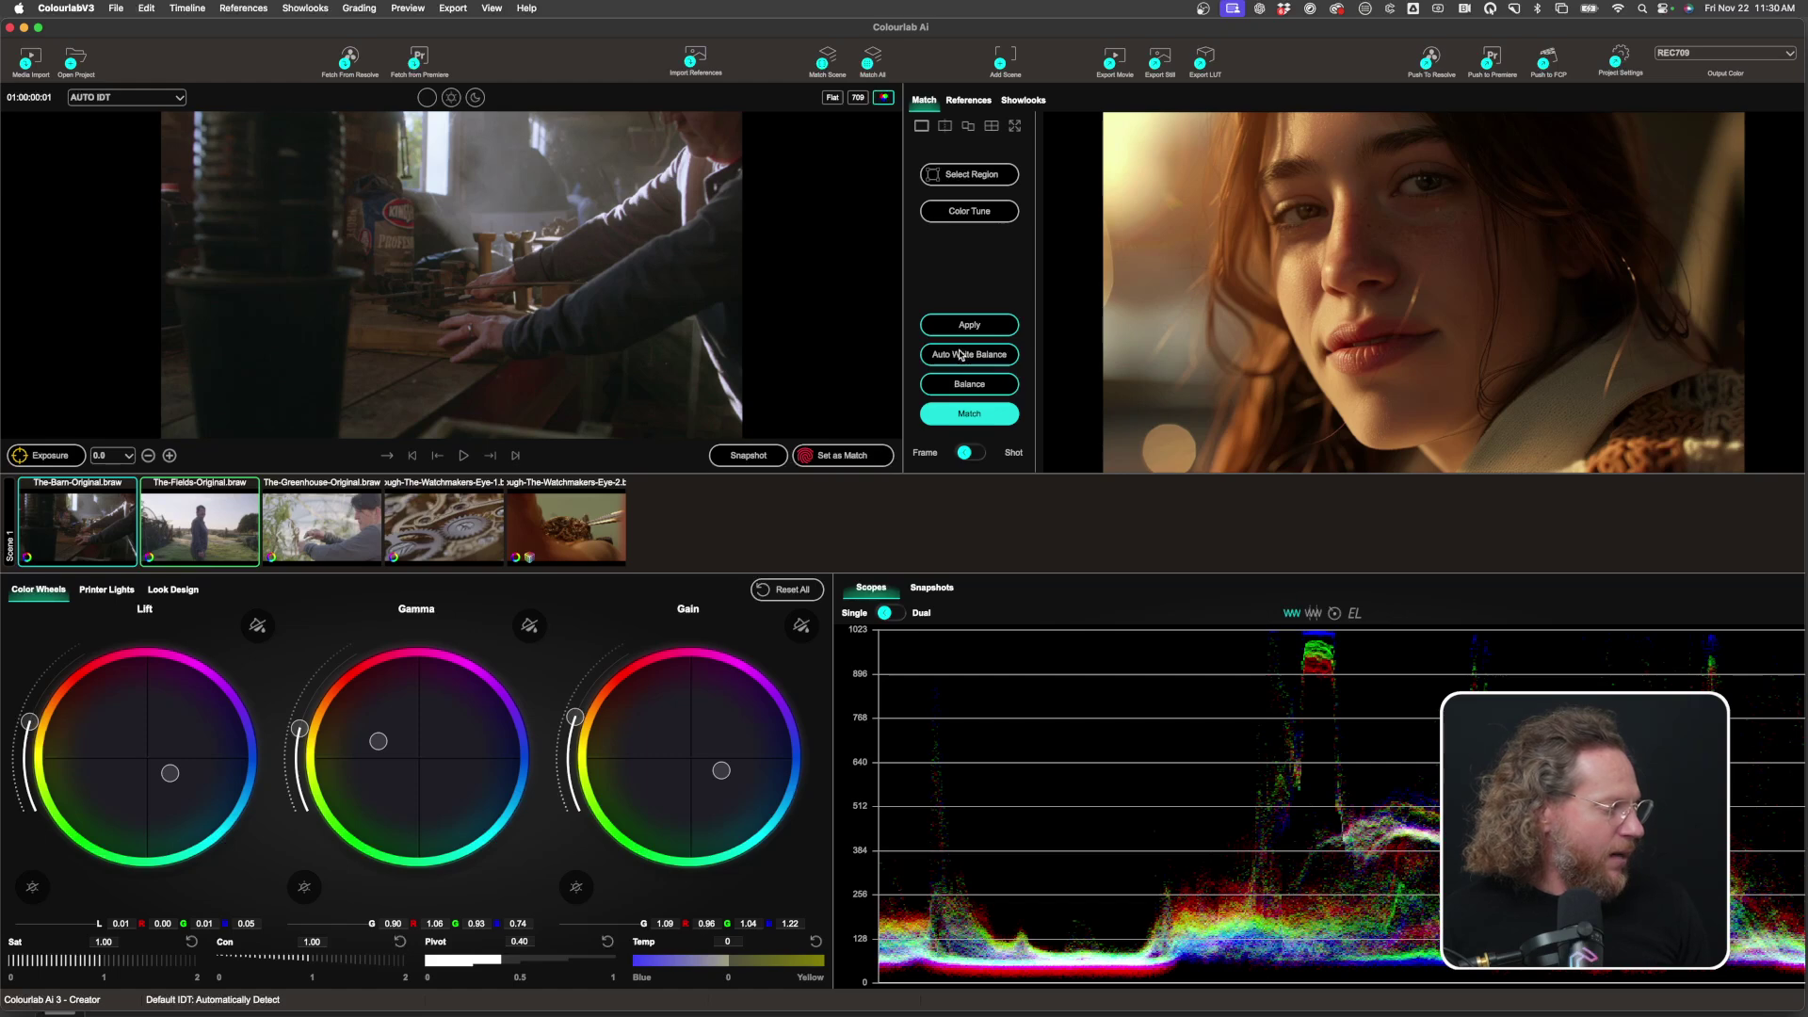